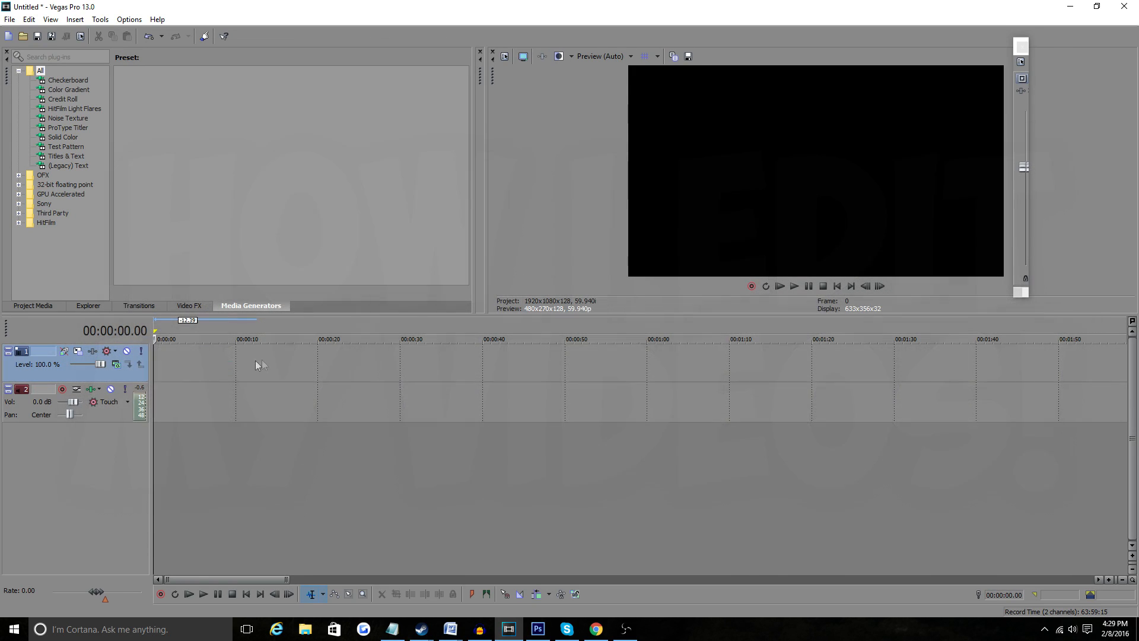
Import Online's Intro.mp4 from the Intro and Outro folder at the timeline start, declining to match project video settings to the media.
{"action": "mouse_move", "coordinate": [340, 360]}
{"action": "left_mouse_down"}
{"action": "mouse_move", "coordinate": [890, 361]}
{"action": "mouse_move", "coordinate": [339, 361]}
{"action": "left_mouse_up"}
{"action": "left_click", "coordinate": [837, 287]}
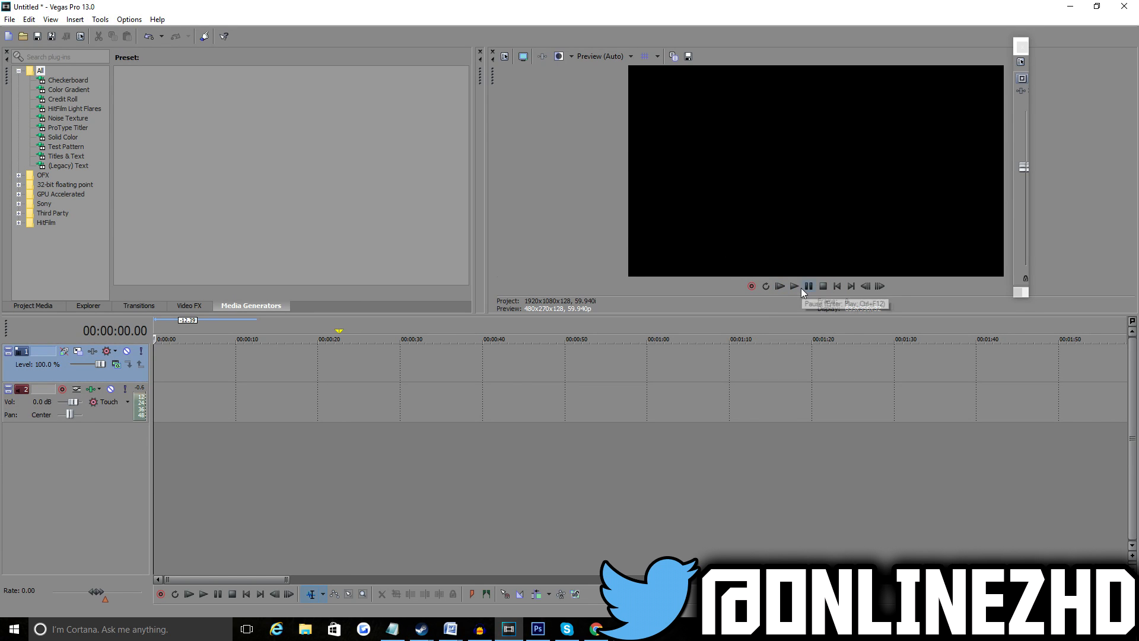
{"action": "left_click", "coordinate": [21, 36]}
{"action": "left_click", "coordinate": [73, 153]}
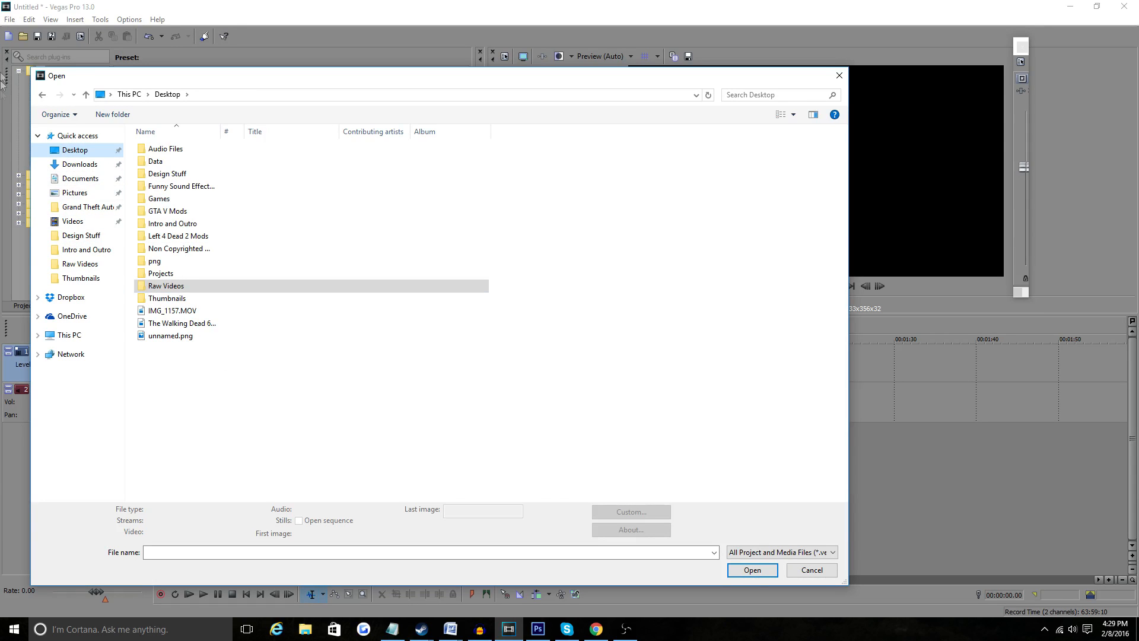
{"action": "left_click", "coordinate": [89, 249]}
{"action": "double_click", "coordinate": [156, 160]}
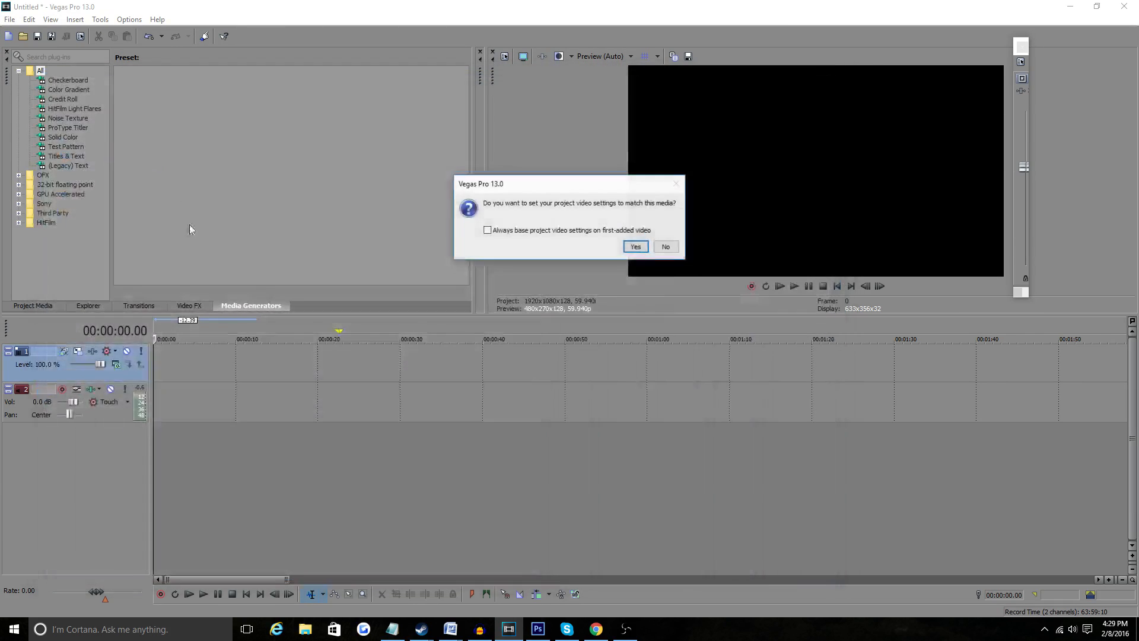
{"action": "left_click", "coordinate": [660, 245]}
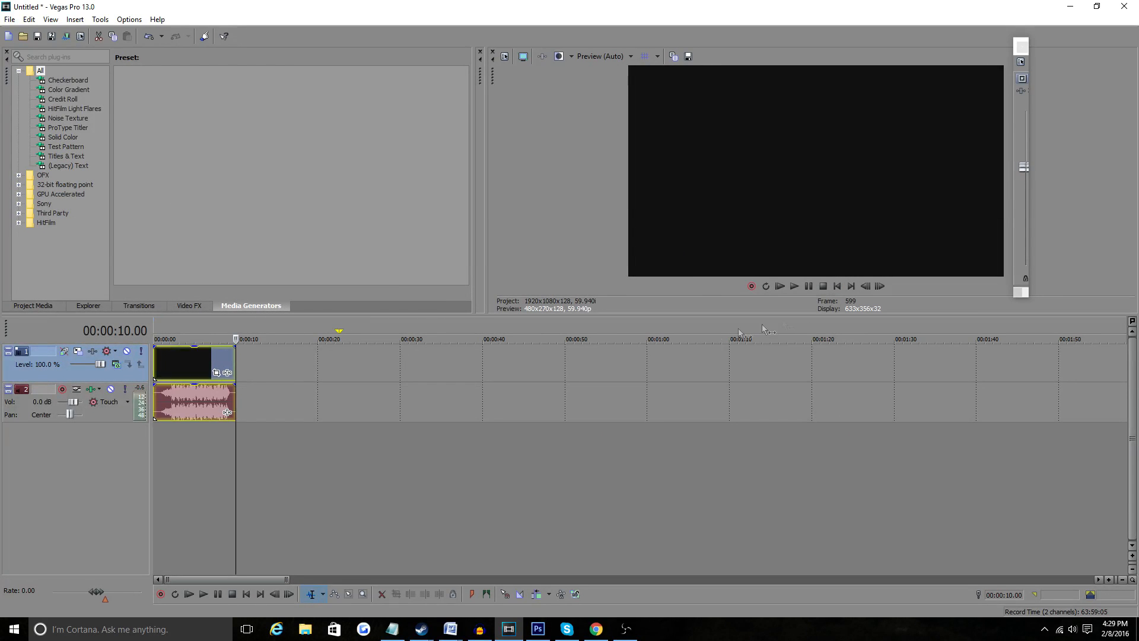
Import the Black Ops 3 - BO3 Awakening Zombies recording from the Videos folder right after the intro, at 00:00:10.00.
{"action": "left_click", "coordinate": [837, 286]}
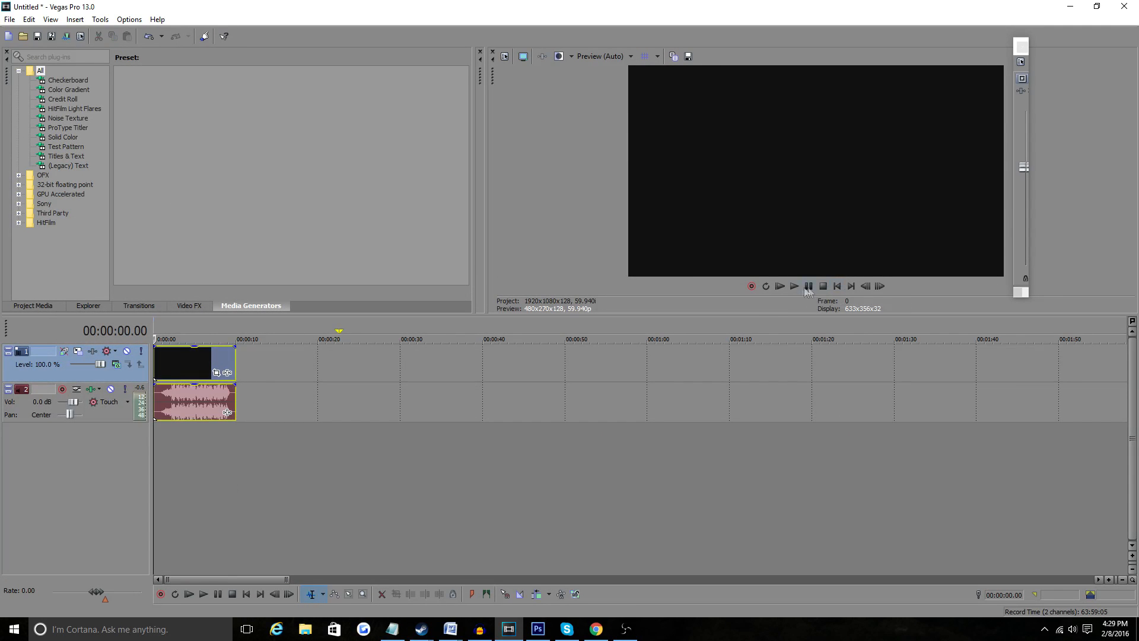
{"action": "left_click", "coordinate": [236, 364]}
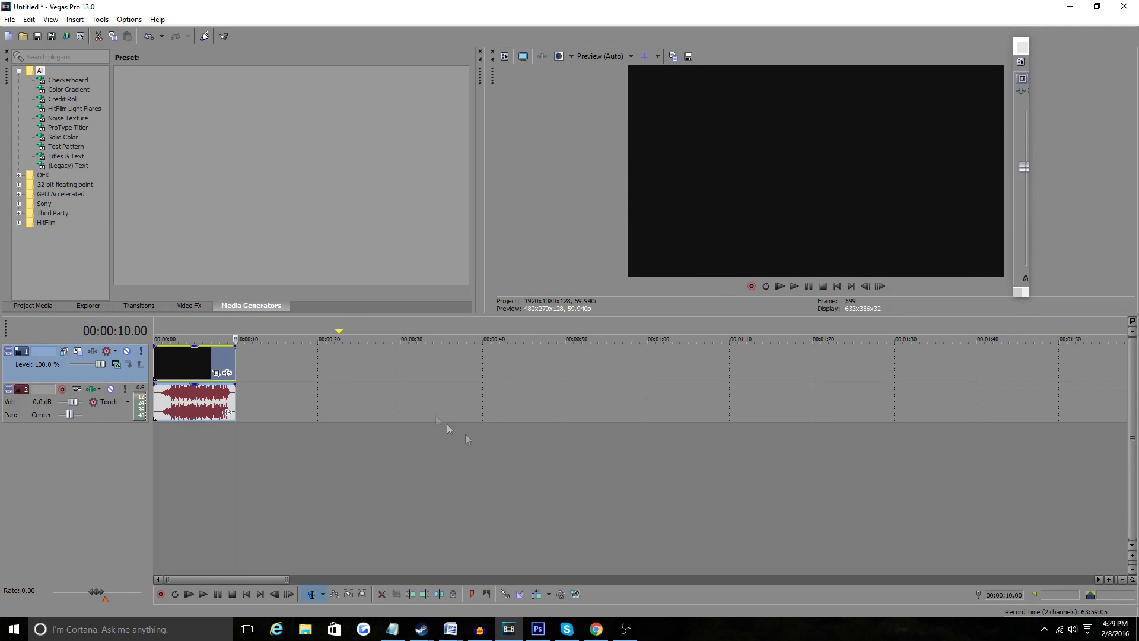
{"action": "left_click", "coordinate": [22, 37]}
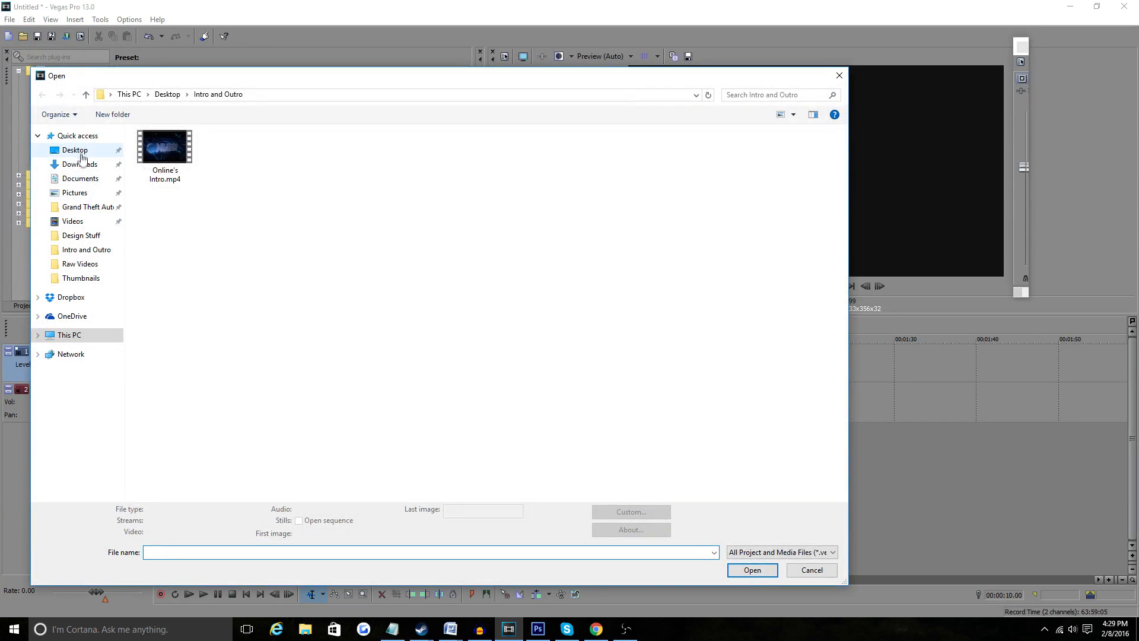
{"action": "left_click", "coordinate": [83, 223]}
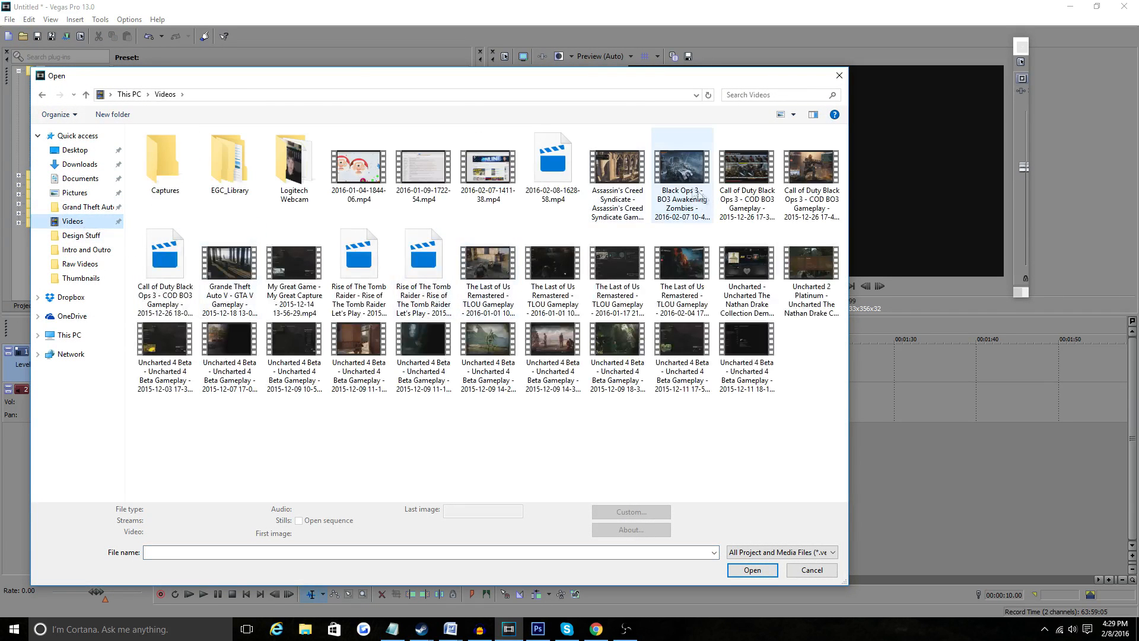
{"action": "double_click", "coordinate": [691, 182]}
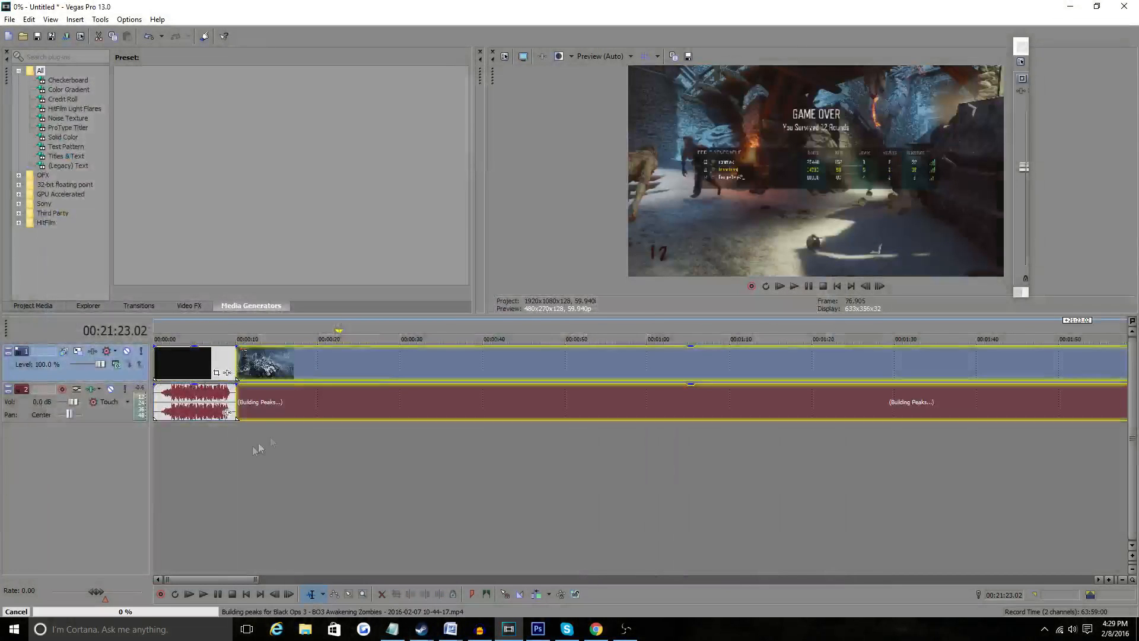
Cut away the gameplay clip's opening up to 00:00:28.20 and close the gap to the intro.
{"action": "left_click", "coordinate": [662, 354]}
{"action": "left_click", "coordinate": [567, 365]}
{"action": "left_click", "coordinate": [348, 379]}
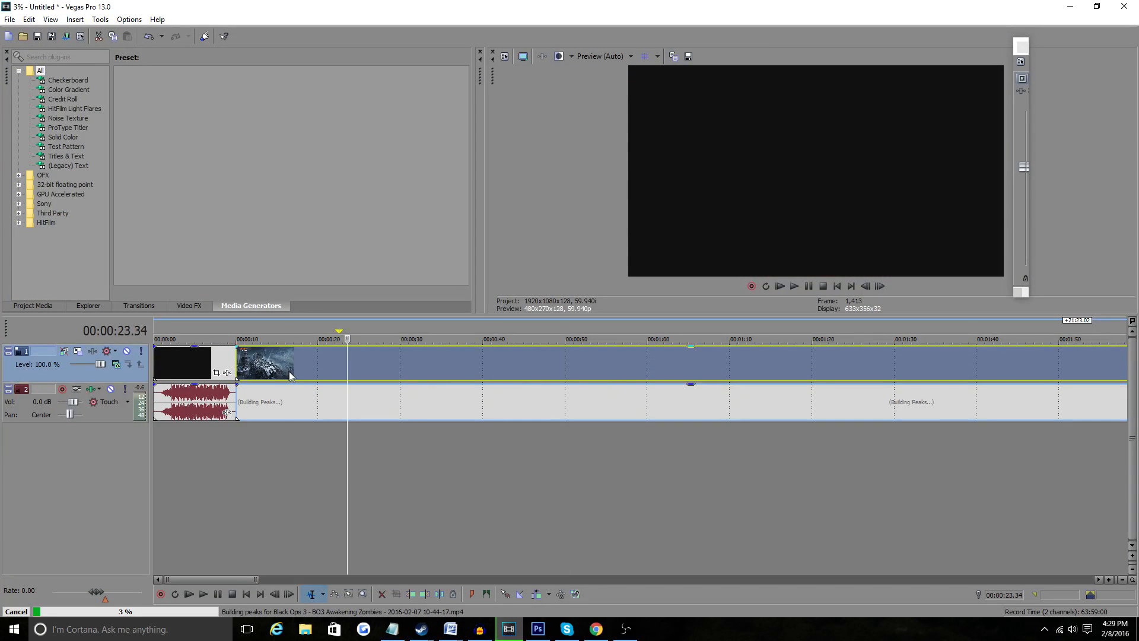
{"action": "left_click", "coordinate": [289, 377]}
{"action": "left_click", "coordinate": [301, 373]}
{"action": "left_click", "coordinate": [311, 372]}
{"action": "left_click", "coordinate": [323, 372]}
{"action": "left_click", "coordinate": [346, 372]}
{"action": "left_click", "coordinate": [371, 373]}
{"action": "left_click", "coordinate": [399, 372]}
{"action": "left_click", "coordinate": [386, 372]}
{"action": "right_click", "coordinate": [392, 372]}
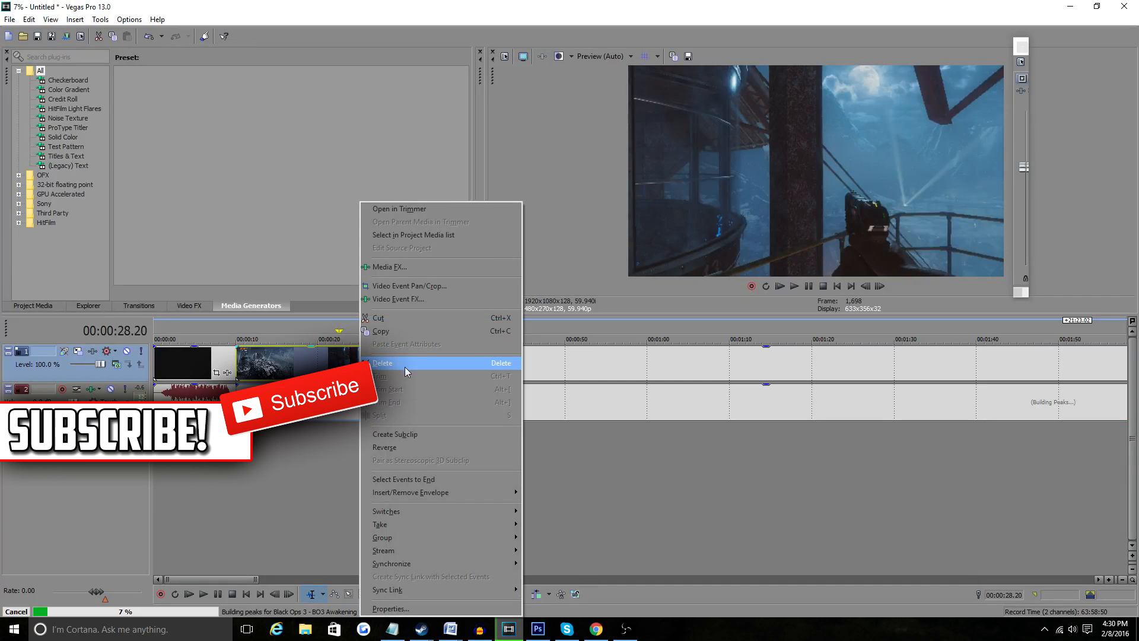
{"action": "left_click", "coordinate": [405, 366]}
{"action": "left_click_drag", "start_coordinate": [349, 368], "coordinate": [301, 367]}
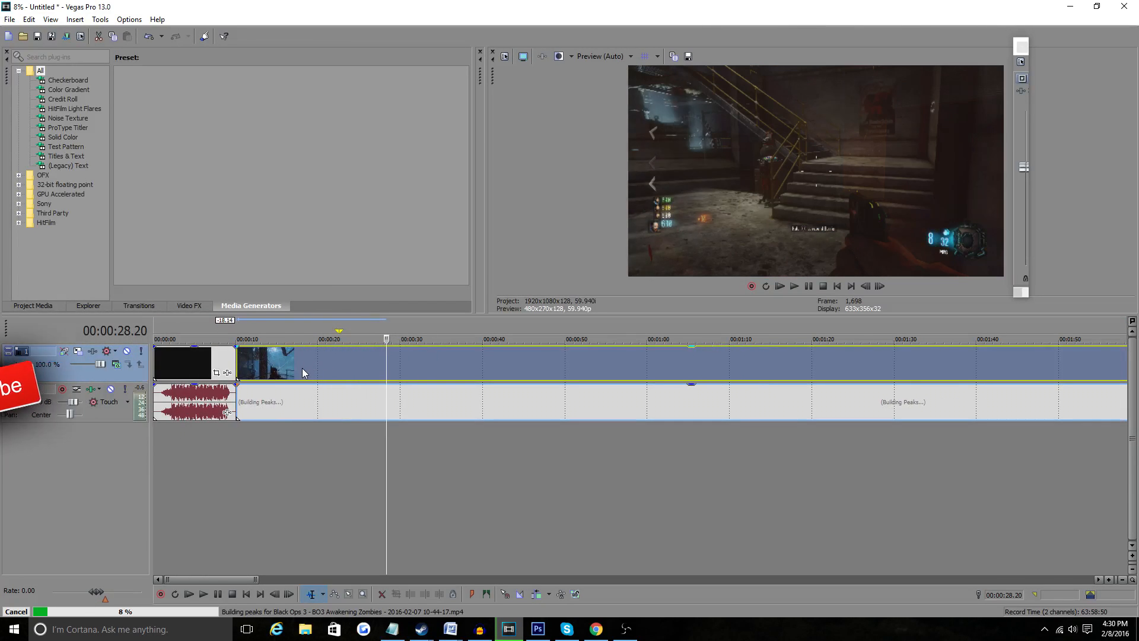
Split the gameplay clip at 00:08:02.17 and delete everything after the cut.
{"action": "left_click", "coordinate": [1122, 580]}
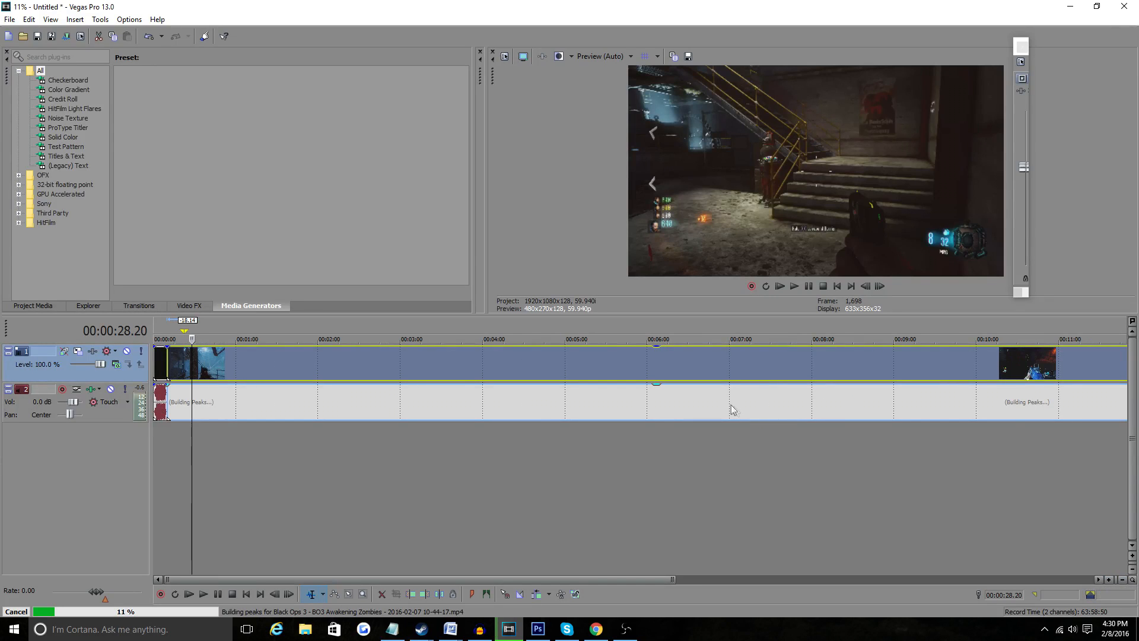
{"action": "left_click", "coordinate": [814, 365]}
{"action": "key", "text": "s"}
{"action": "right_click", "coordinate": [860, 371]}
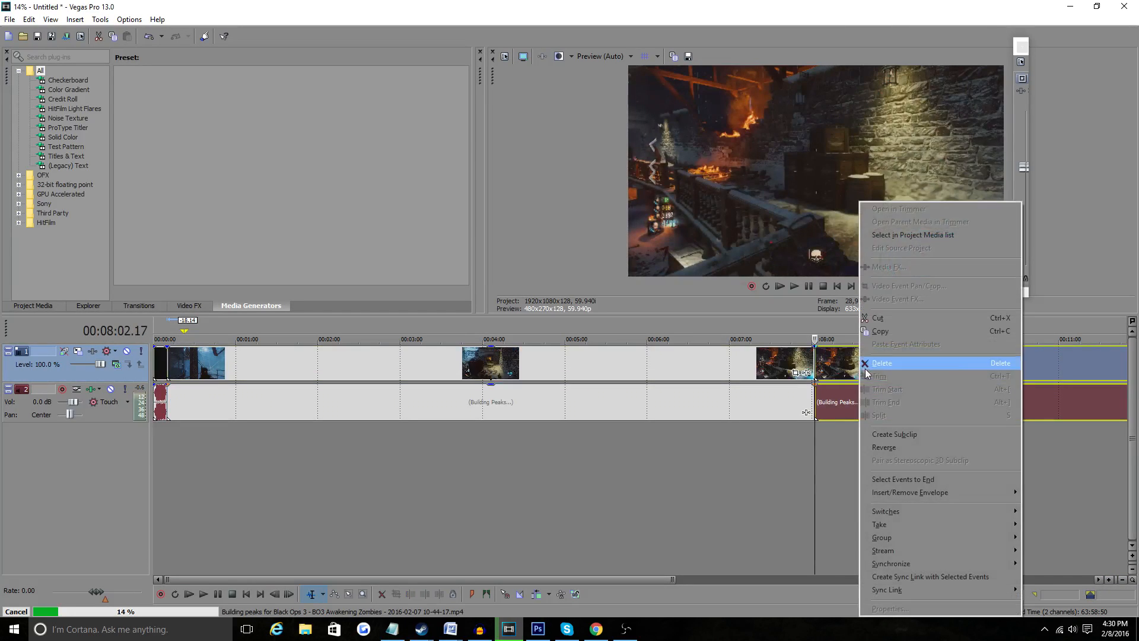
{"action": "left_click", "coordinate": [869, 363]}
{"action": "left_click", "coordinate": [782, 358]}
{"action": "left_click", "coordinate": [569, 365]}
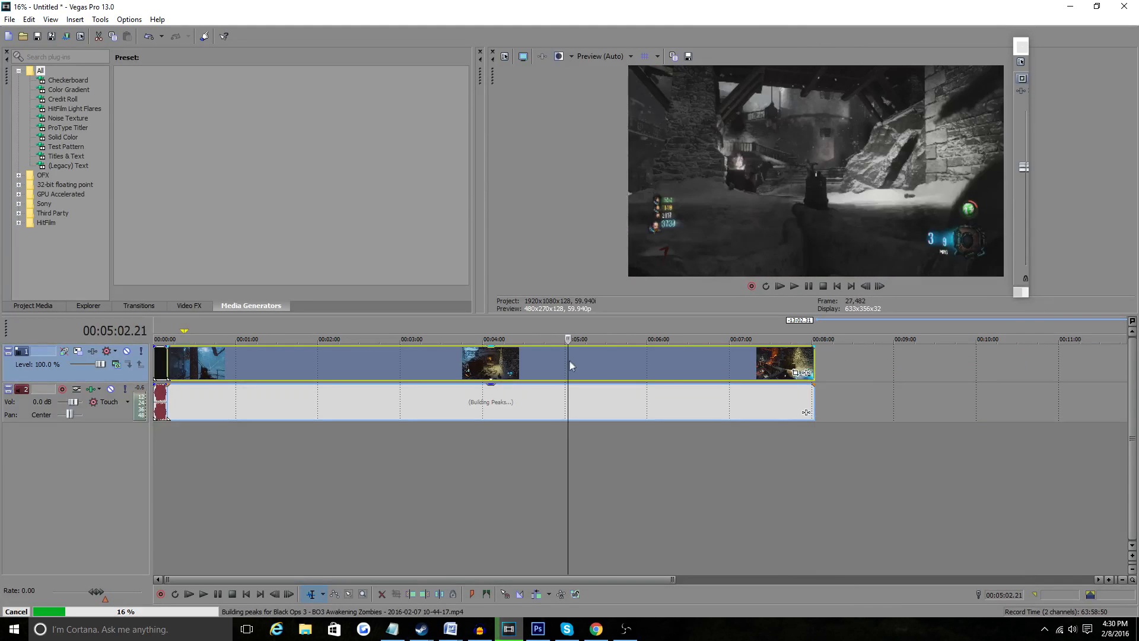
{"action": "left_click", "coordinate": [701, 363]}
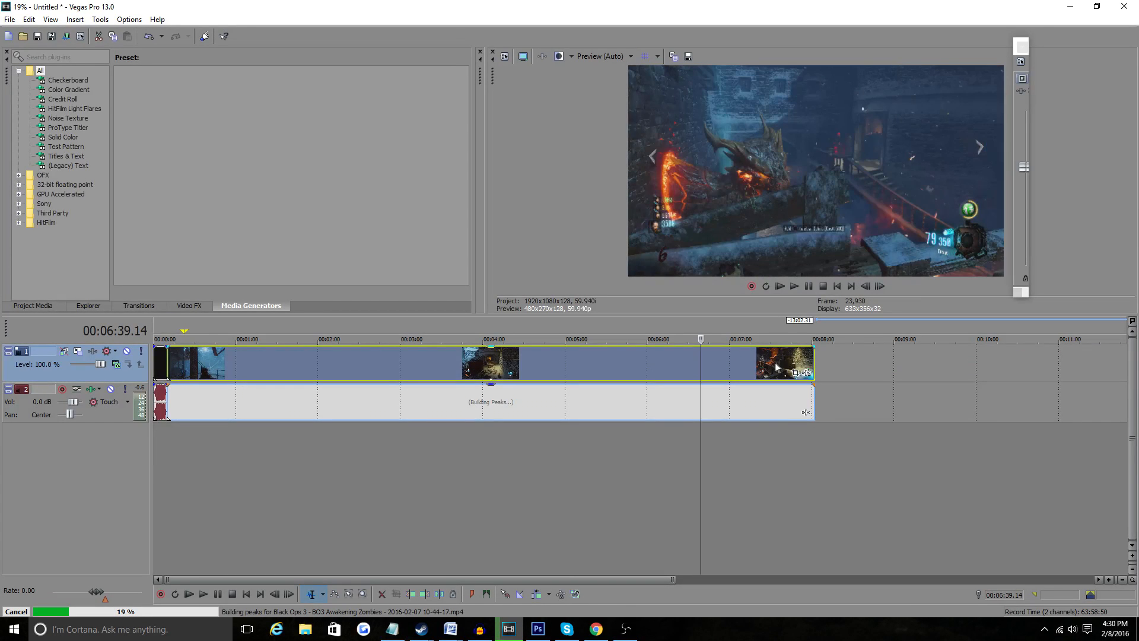
Import the "spamonyoutuberan..." WAV file from the desktop's Audio Files folder at the end of the intro, 00:00:10.00.
{"action": "left_click", "coordinate": [161, 364]}
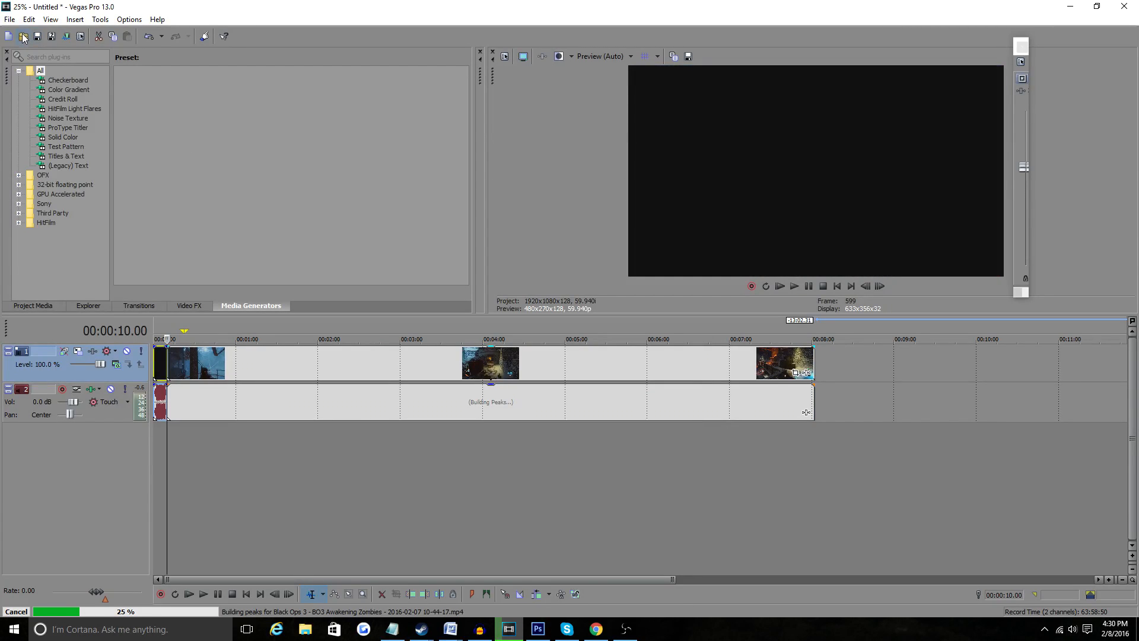
{"action": "left_click", "coordinate": [23, 37]}
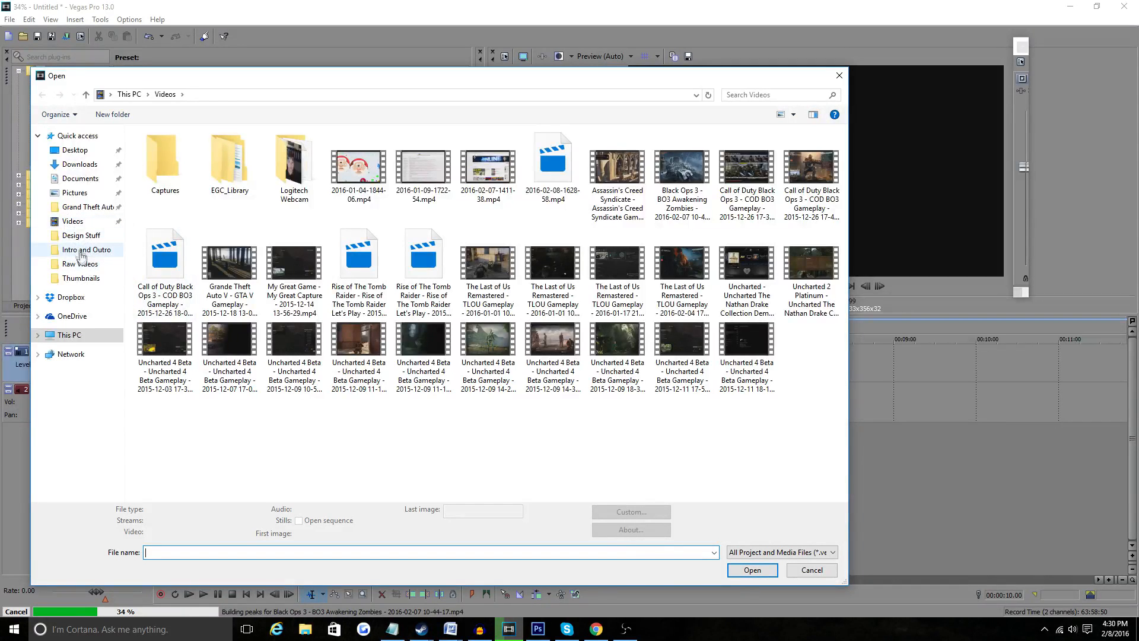
{"action": "left_click", "coordinate": [74, 150]}
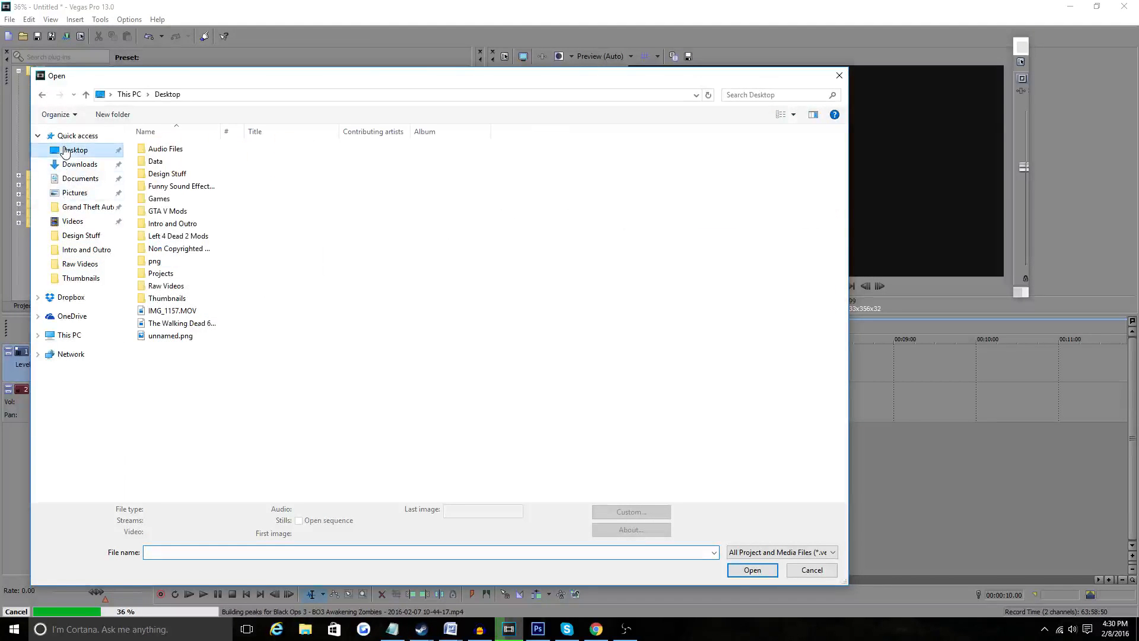
{"action": "double_click", "coordinate": [164, 151]}
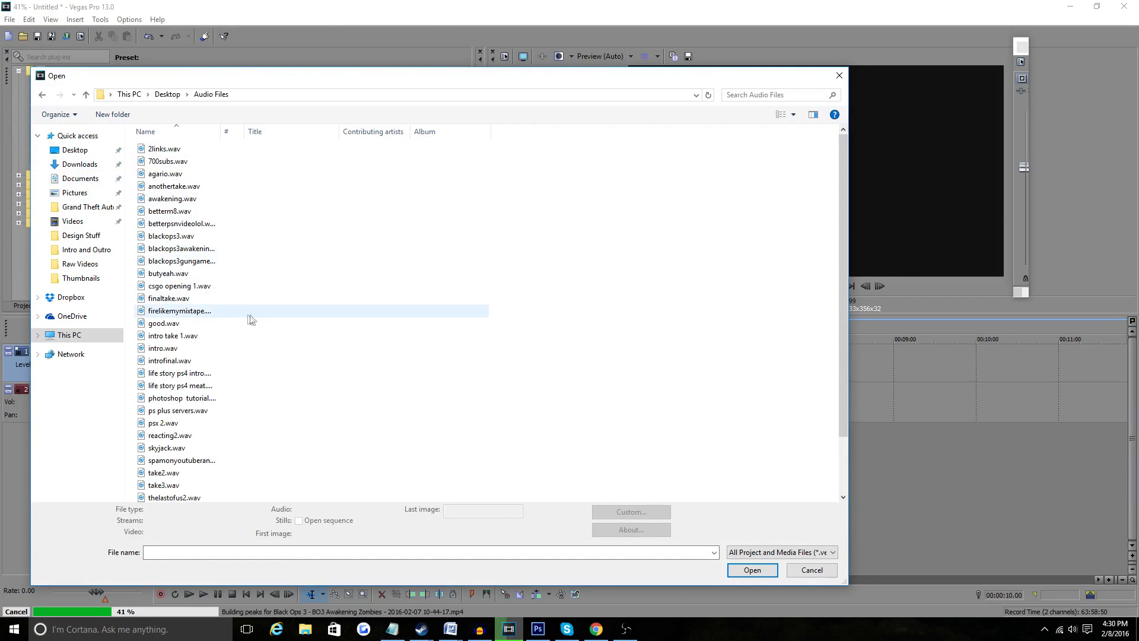
{"action": "scroll", "coordinate": [250, 318], "scroll_direction": "down", "scroll_amount": 2}
{"action": "scroll", "coordinate": [238, 415], "scroll_direction": "up", "scroll_amount": 2}
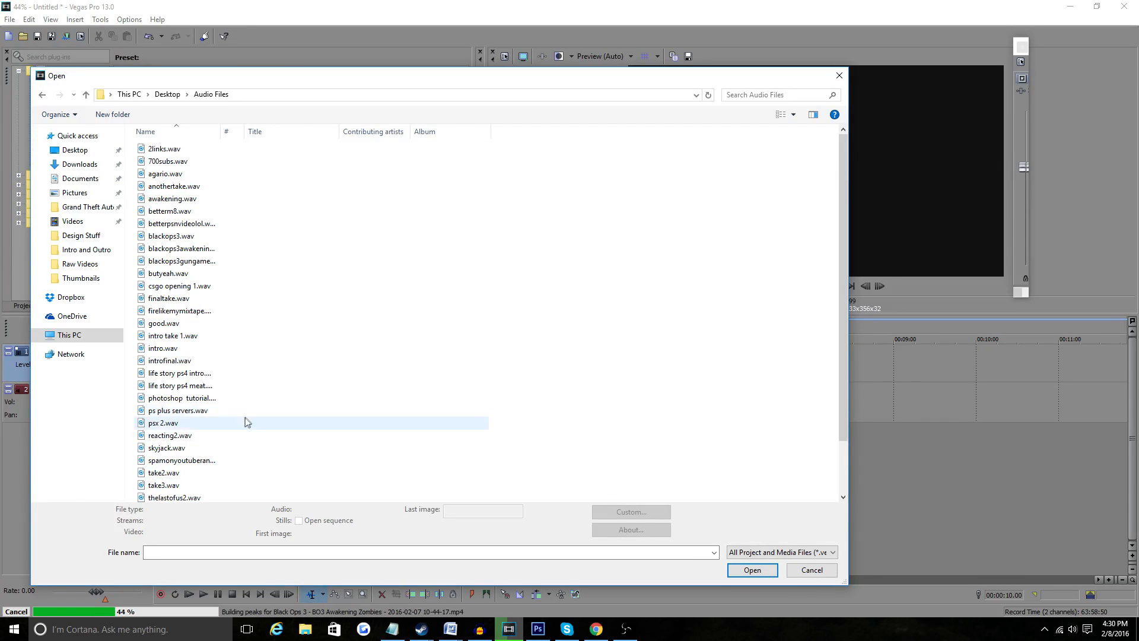
{"action": "scroll", "coordinate": [240, 302], "scroll_direction": "down", "scroll_amount": 2}
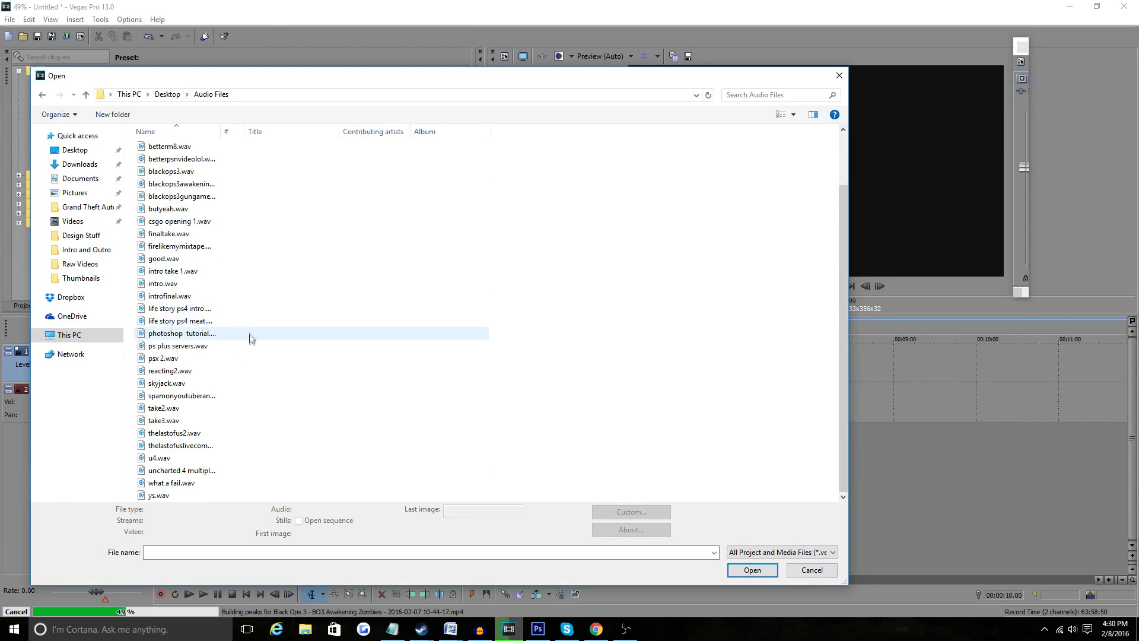
{"action": "scroll", "coordinate": [249, 328], "scroll_direction": "up", "scroll_amount": 1}
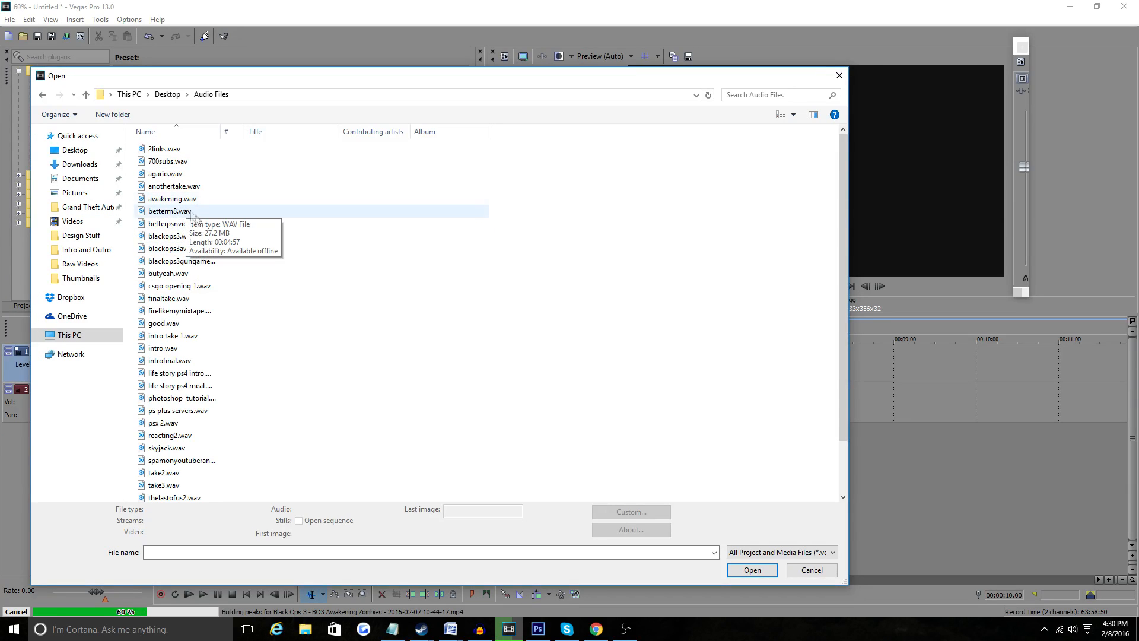
{"action": "scroll", "coordinate": [222, 350], "scroll_direction": "down", "scroll_amount": 2}
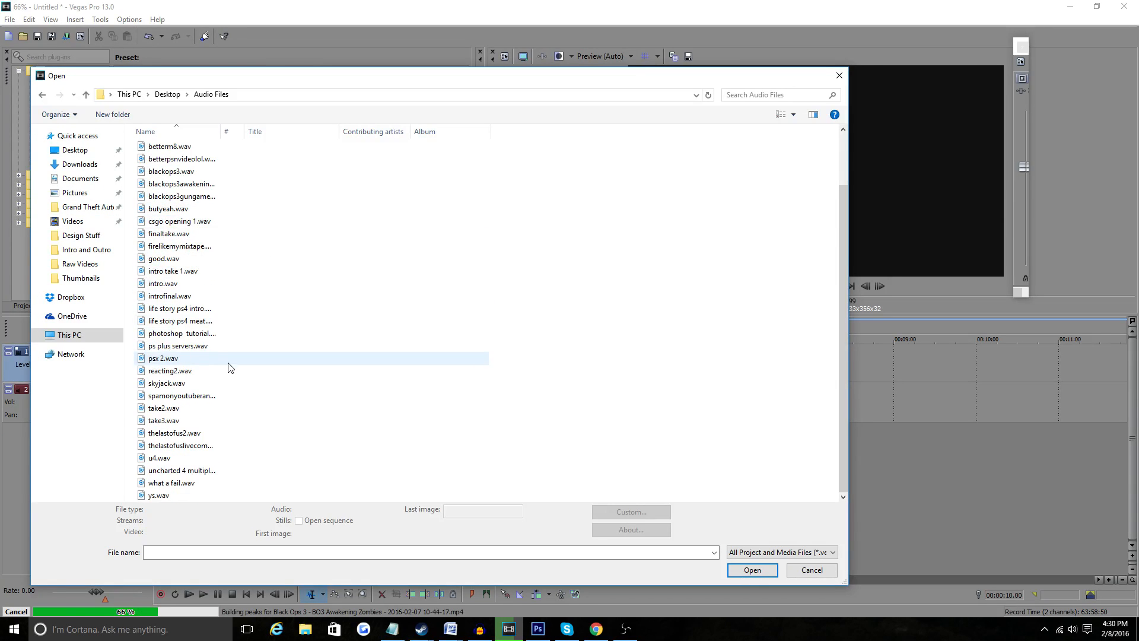
{"action": "double_click", "coordinate": [179, 396]}
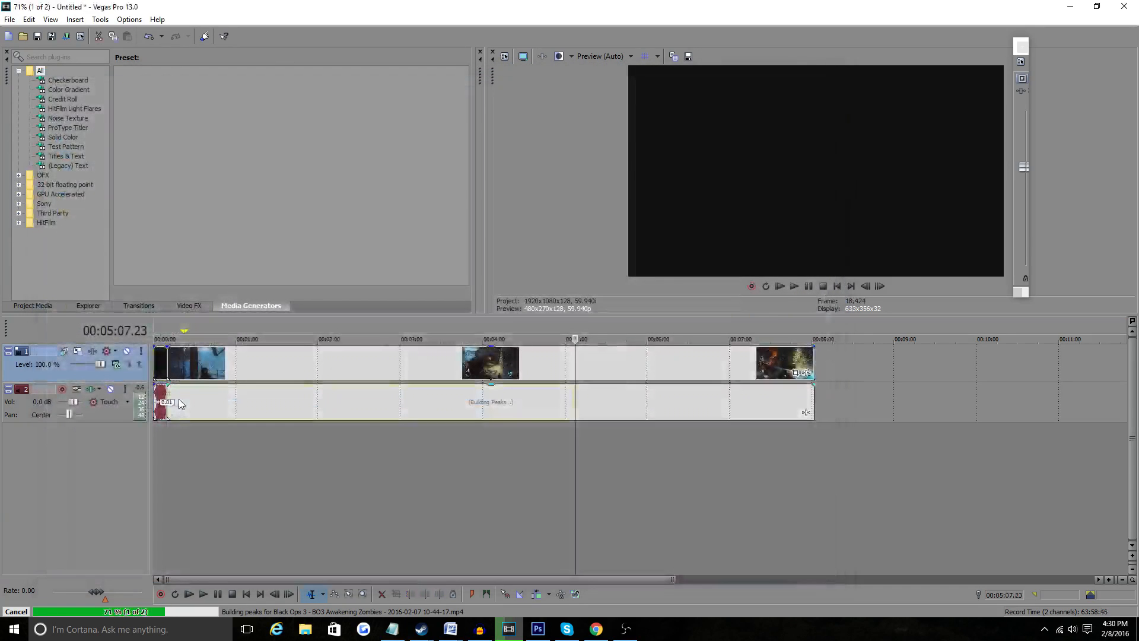
Move the gameplay audio to a new track below the imported WAV and shorten the gameplay to end at about 00:05:08.25.
{"action": "left_click_drag", "start_coordinate": [433, 409], "coordinate": [433, 453]}
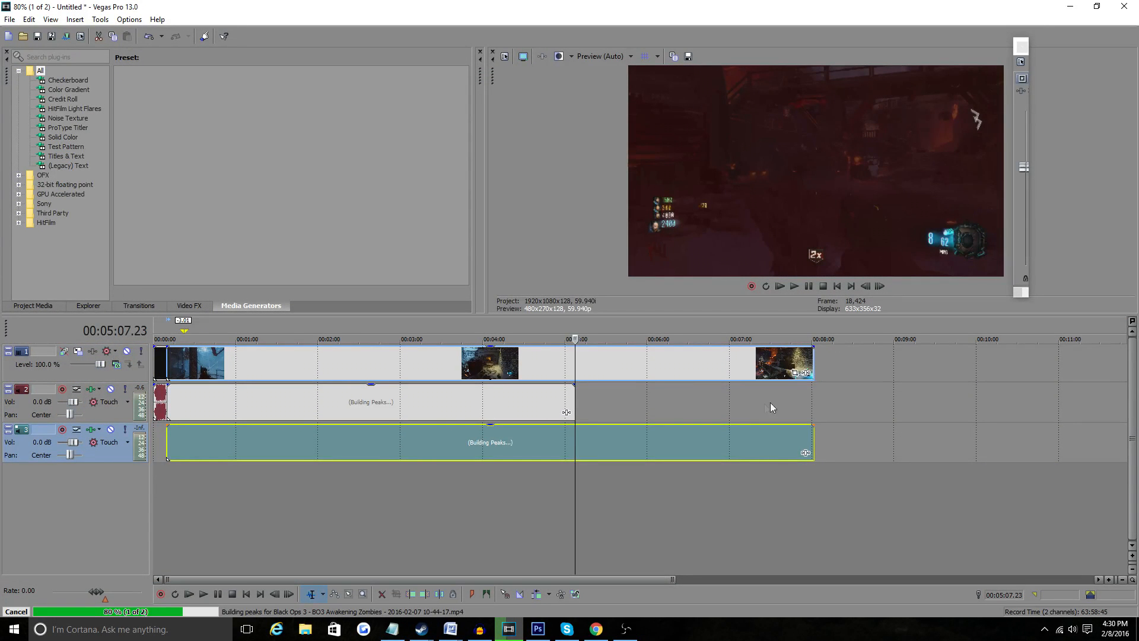
{"action": "left_click_drag", "start_coordinate": [813, 372], "coordinate": [577, 362]}
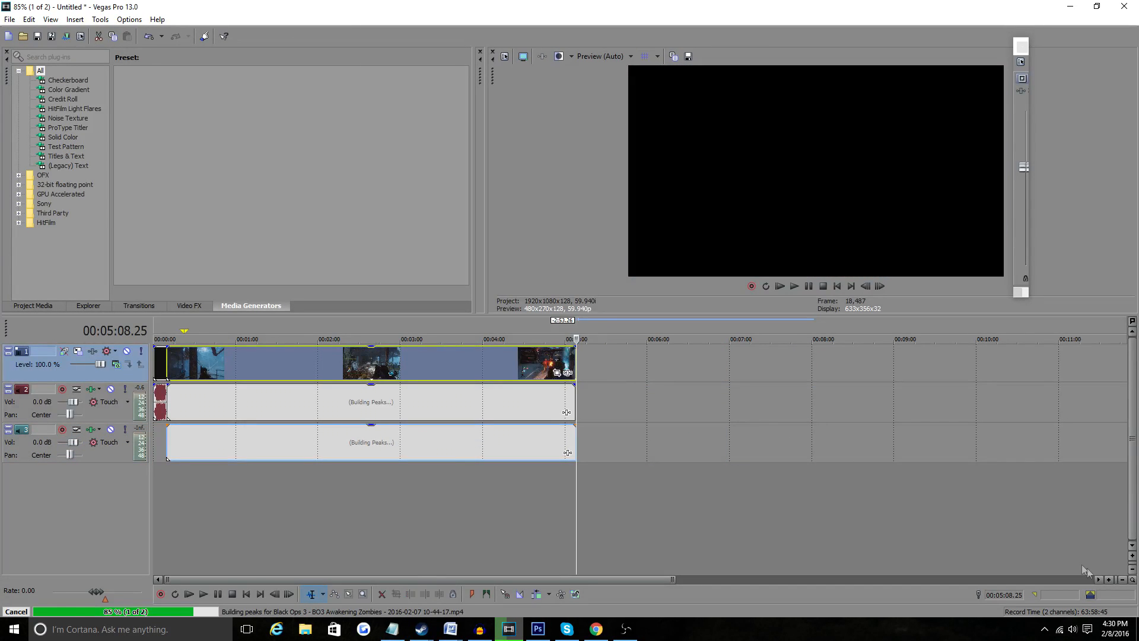
Select the whole timeline and preview the beginning of the sequence.
{"action": "key", "text": "ctrl+a"}
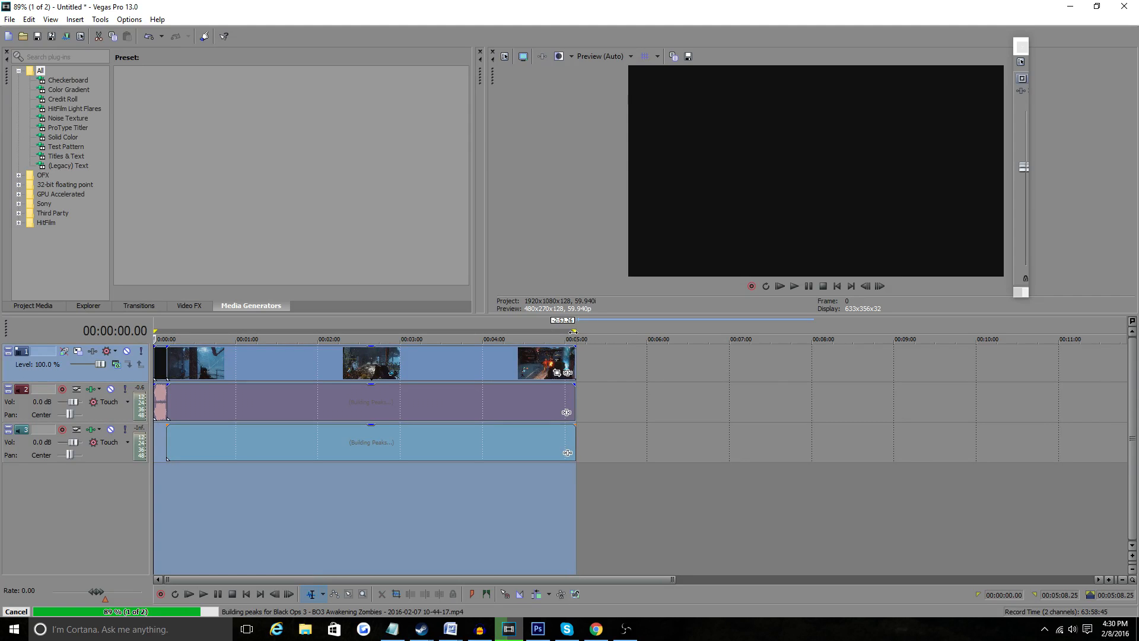
{"action": "key", "text": "space"}
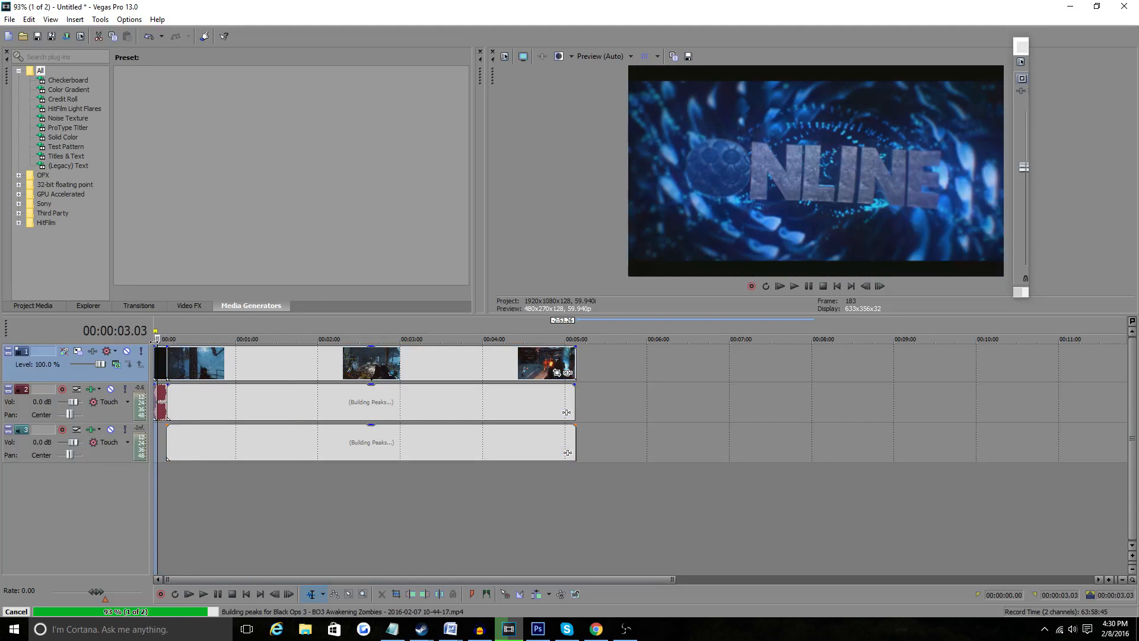
{"action": "left_click", "coordinate": [158, 338]}
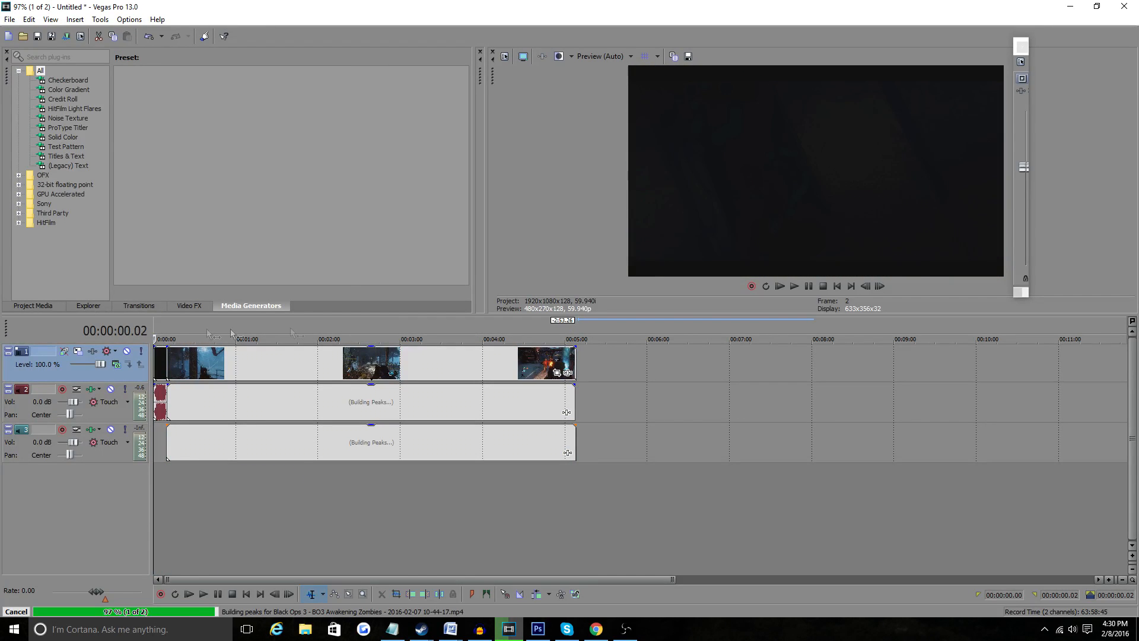
Trim the end of the gameplay video and its audio to match the imported WAV's end at 00:05:07.23.
{"action": "left_click", "coordinate": [573, 376]}
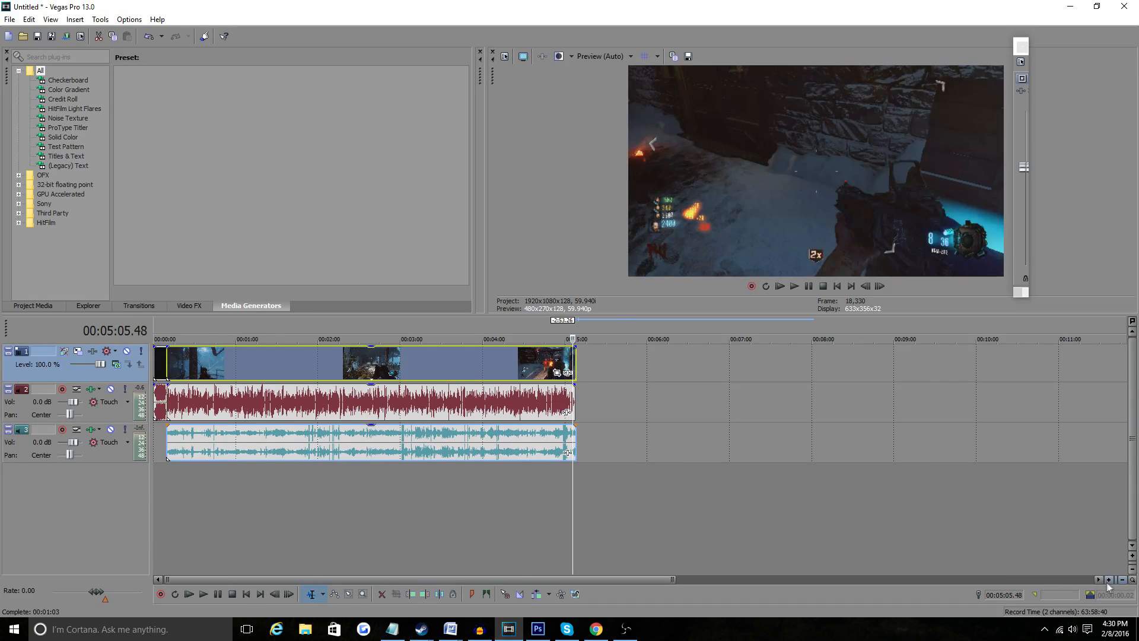
{"action": "left_click", "coordinate": [1108, 580]}
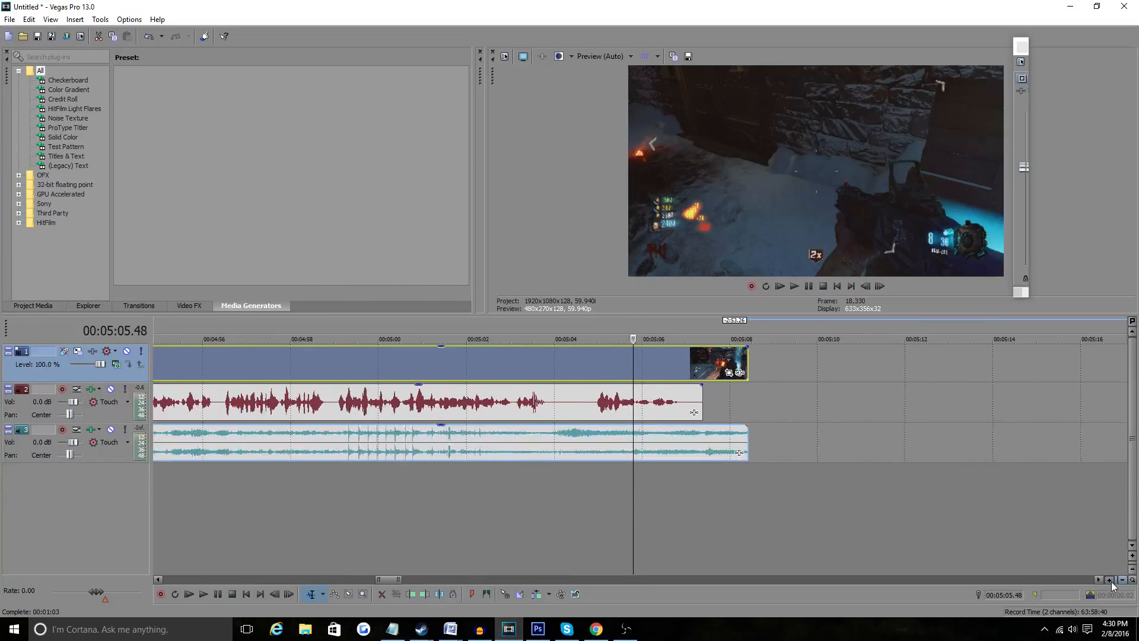
{"action": "left_click", "coordinate": [1108, 581]}
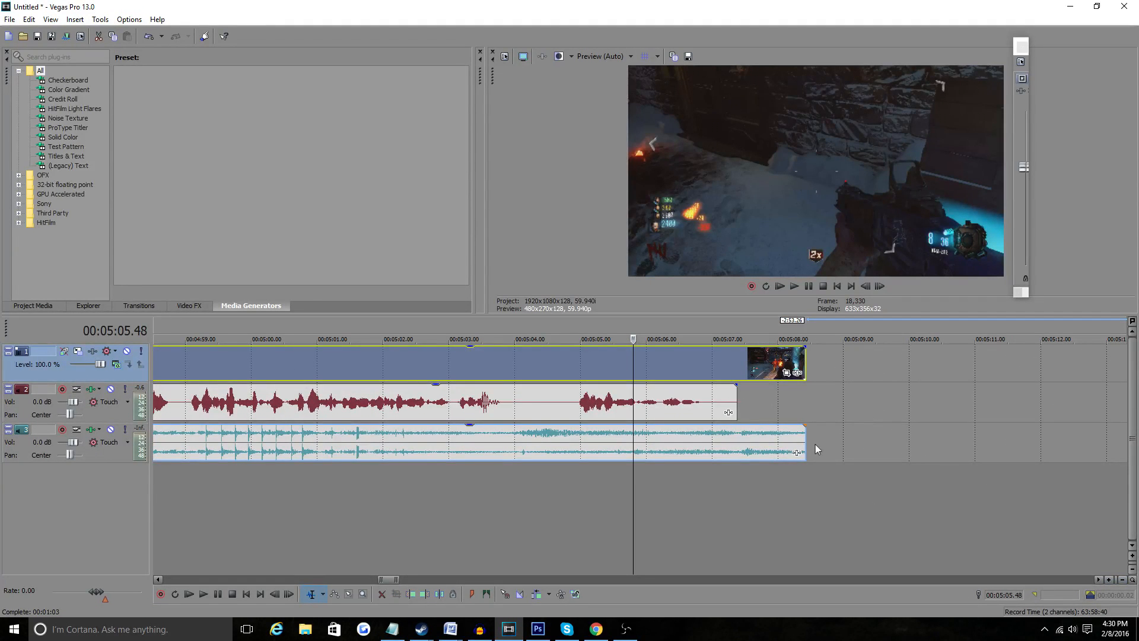
{"action": "left_click_drag", "start_coordinate": [803, 443], "coordinate": [735, 438]}
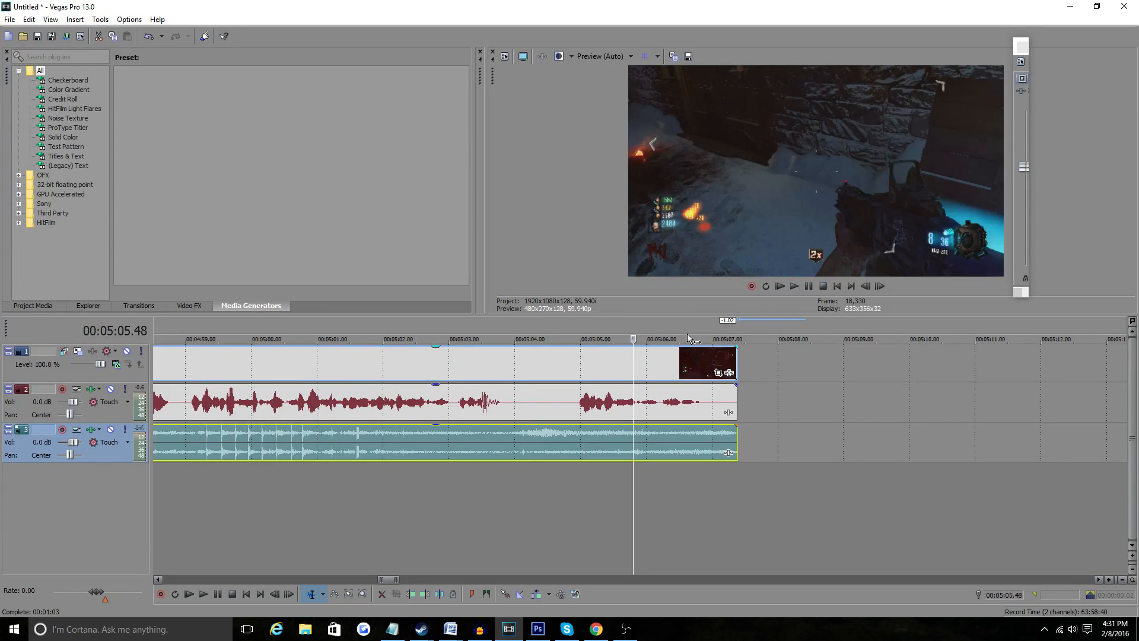
{"action": "left_click", "coordinate": [734, 356]}
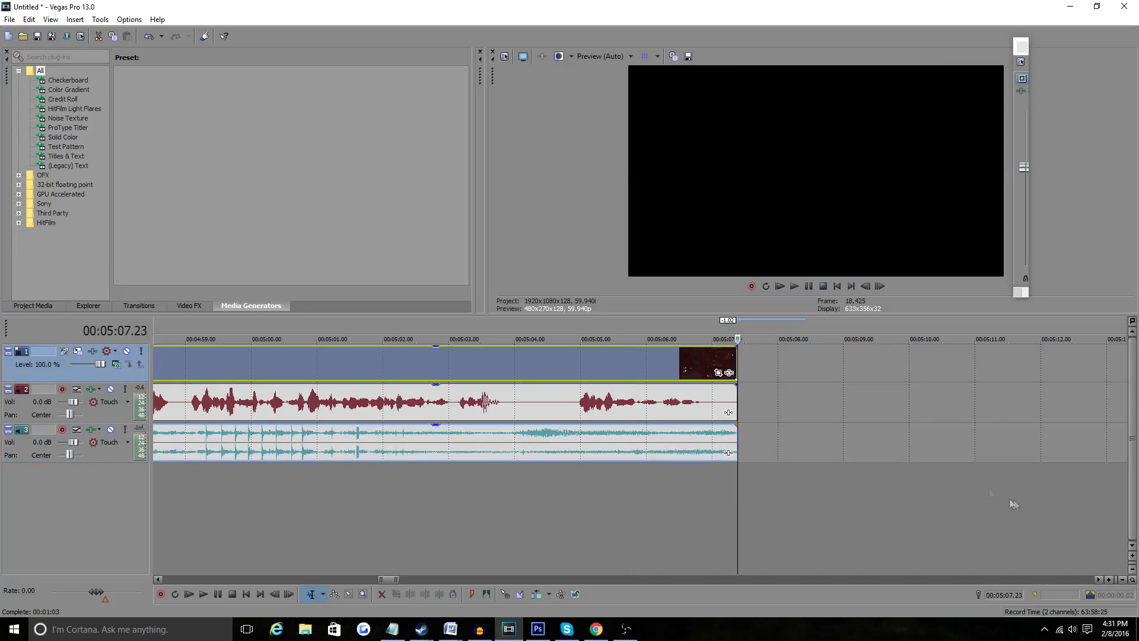
Import outro.mp4 from the Documents folder at the end of the gameplay, 00:05:07.23.
{"action": "left_click", "coordinate": [23, 36]}
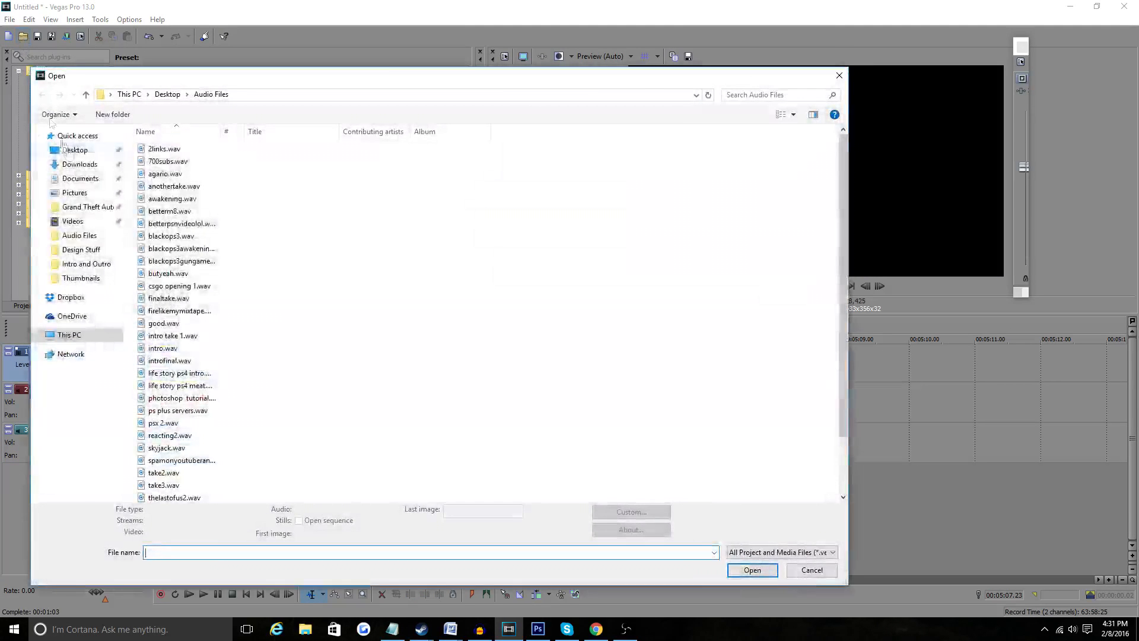
{"action": "left_click", "coordinate": [83, 265]}
{"action": "left_click", "coordinate": [81, 178]}
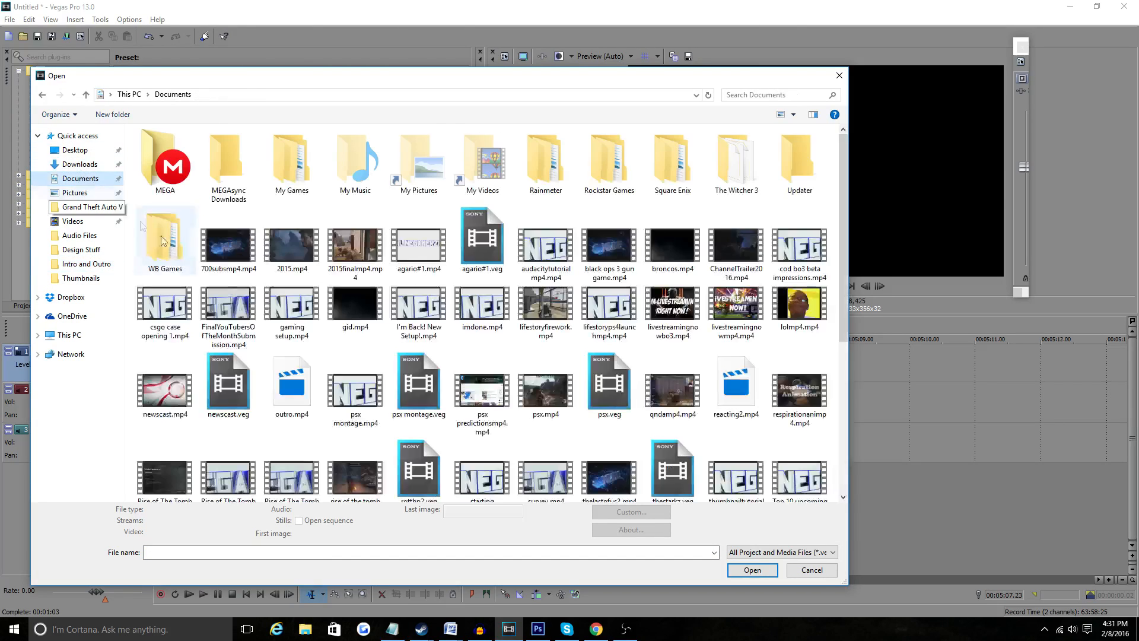
{"action": "left_click", "coordinate": [314, 550]}
{"action": "type", "text": "outr"}
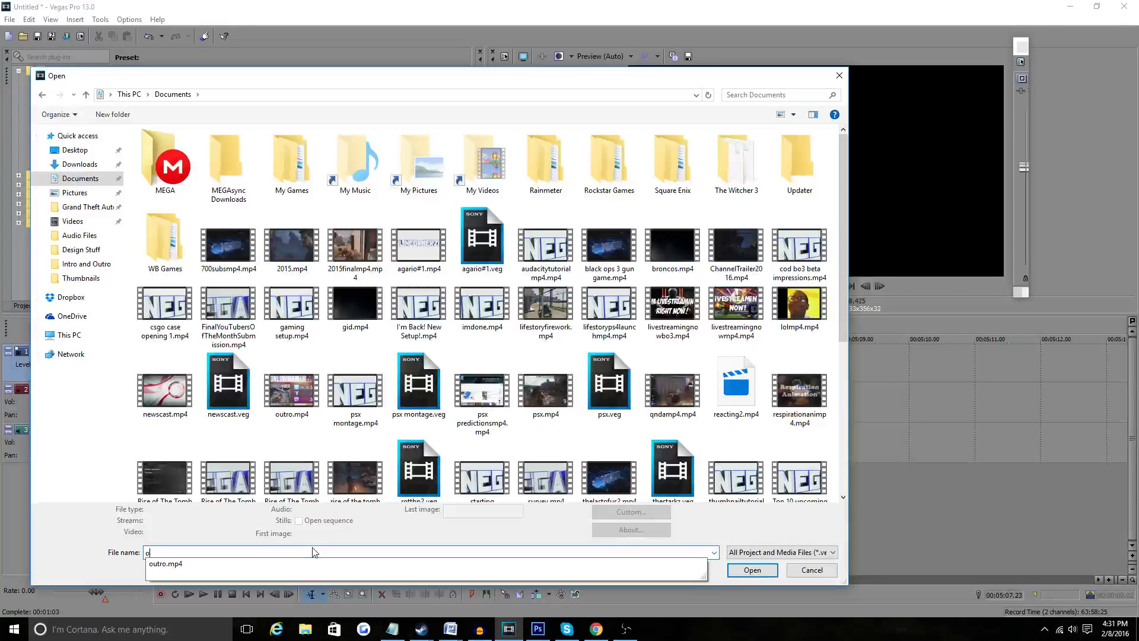
{"action": "left_click", "coordinate": [282, 566]}
{"action": "left_click", "coordinate": [750, 571]}
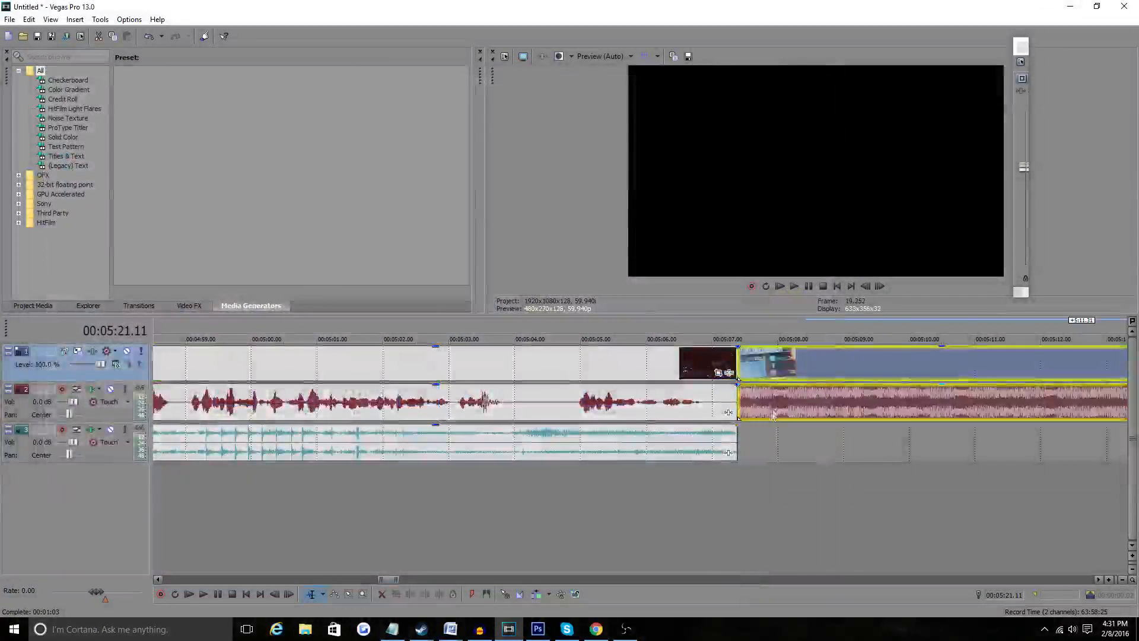
Preview the cut from the gameplay to the outro, starting at about 00:05:07.09.
{"action": "left_click", "coordinate": [747, 368]}
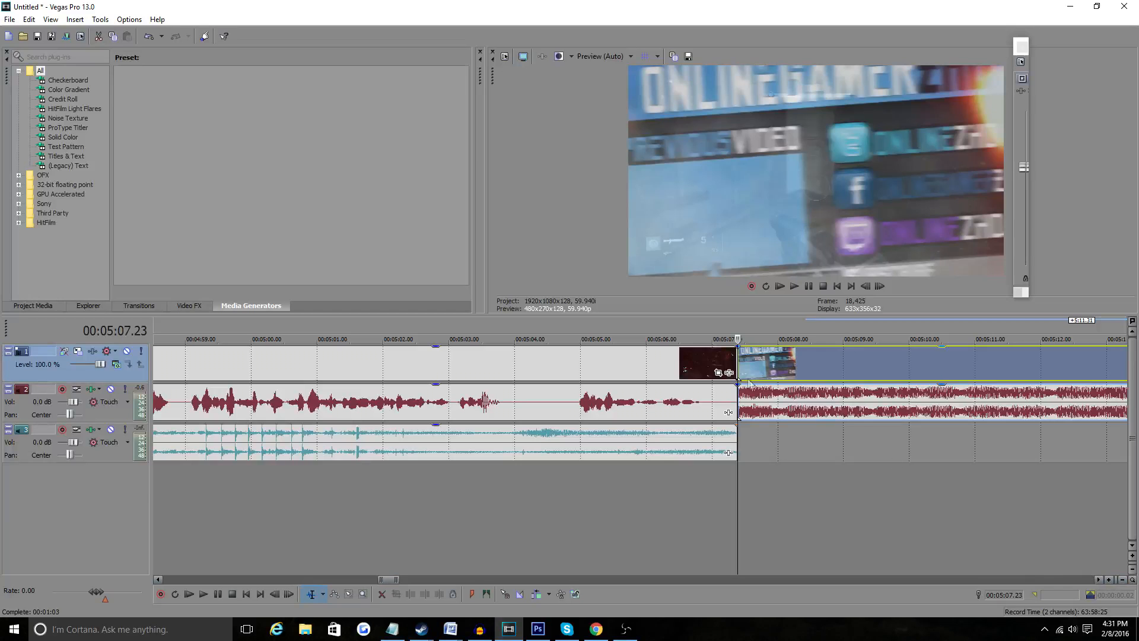
{"action": "left_click", "coordinate": [722, 368]}
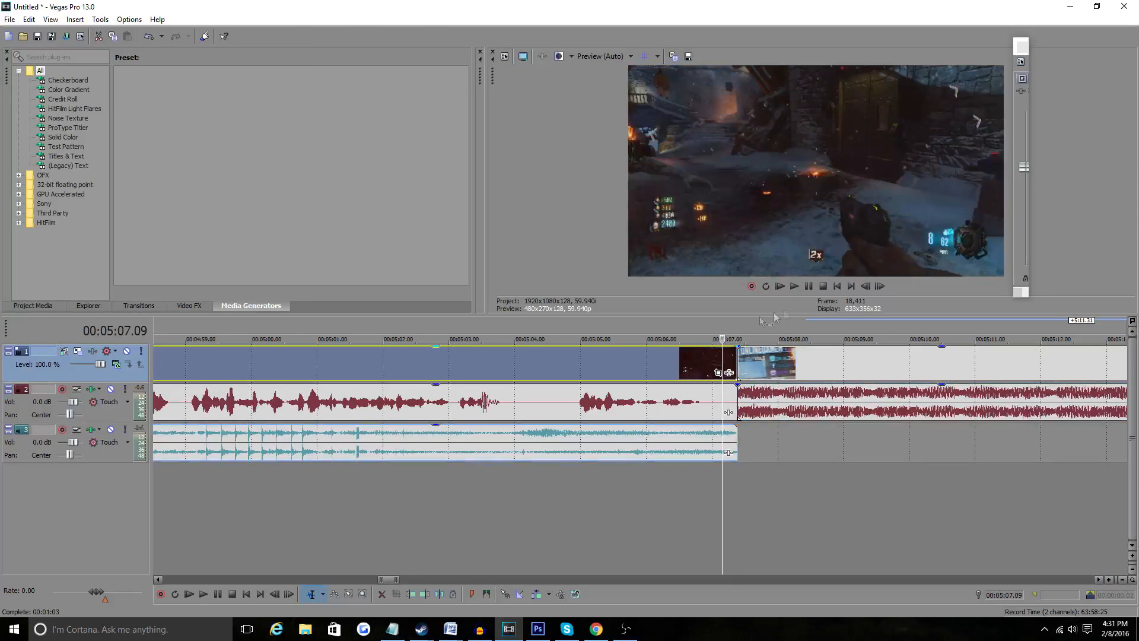
{"action": "left_click", "coordinate": [792, 286]}
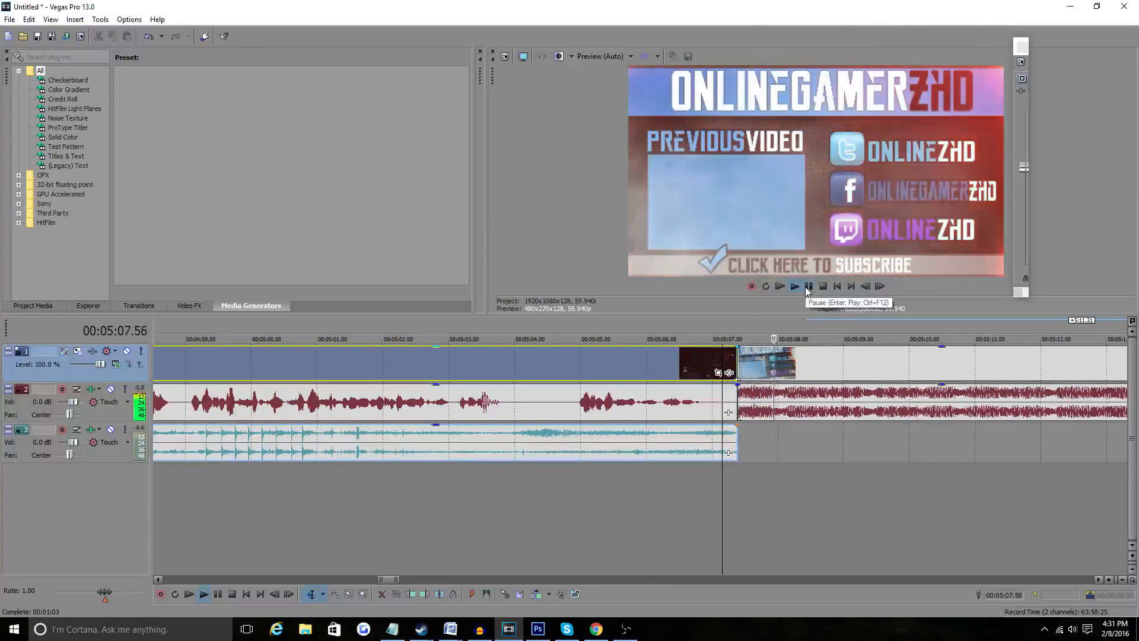
{"action": "left_click", "coordinate": [807, 288]}
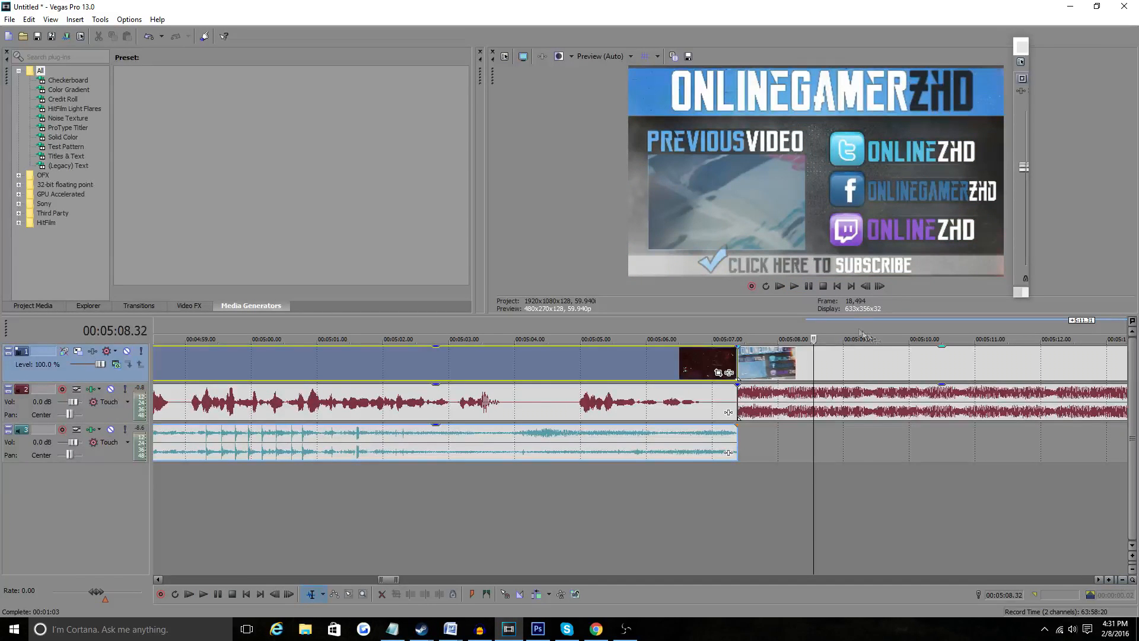
{"action": "mouse_move", "coordinate": [735, 346]}
{"action": "left_mouse_down"}
{"action": "mouse_move", "coordinate": [596, 350]}
{"action": "mouse_move", "coordinate": [736, 348]}
{"action": "left_mouse_up"}
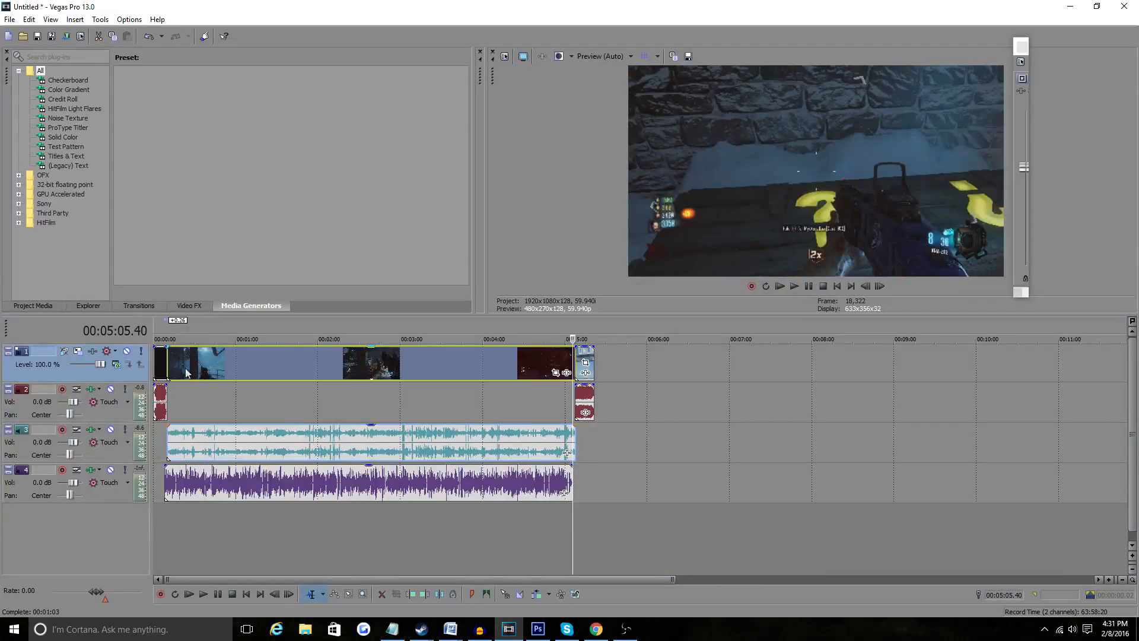
Place the voice recording on its own track starting at the intro's end, 00:00:10.00, and lower the gameplay audio track to -13.9 dB.
{"action": "left_click", "coordinate": [1111, 580]}
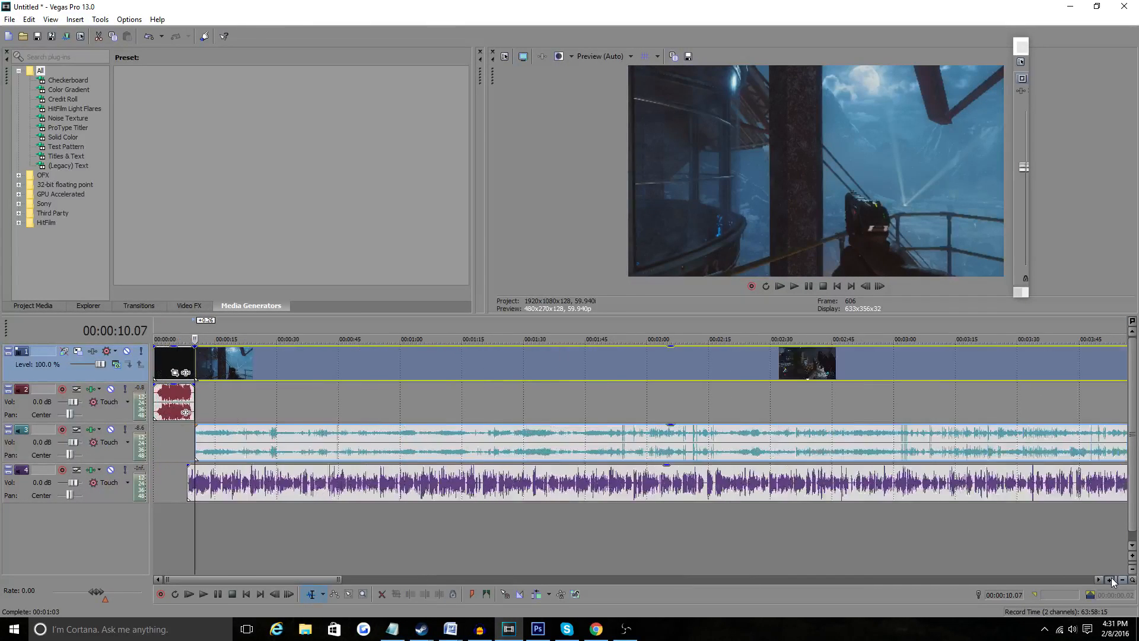
{"action": "left_click", "coordinate": [1111, 580]}
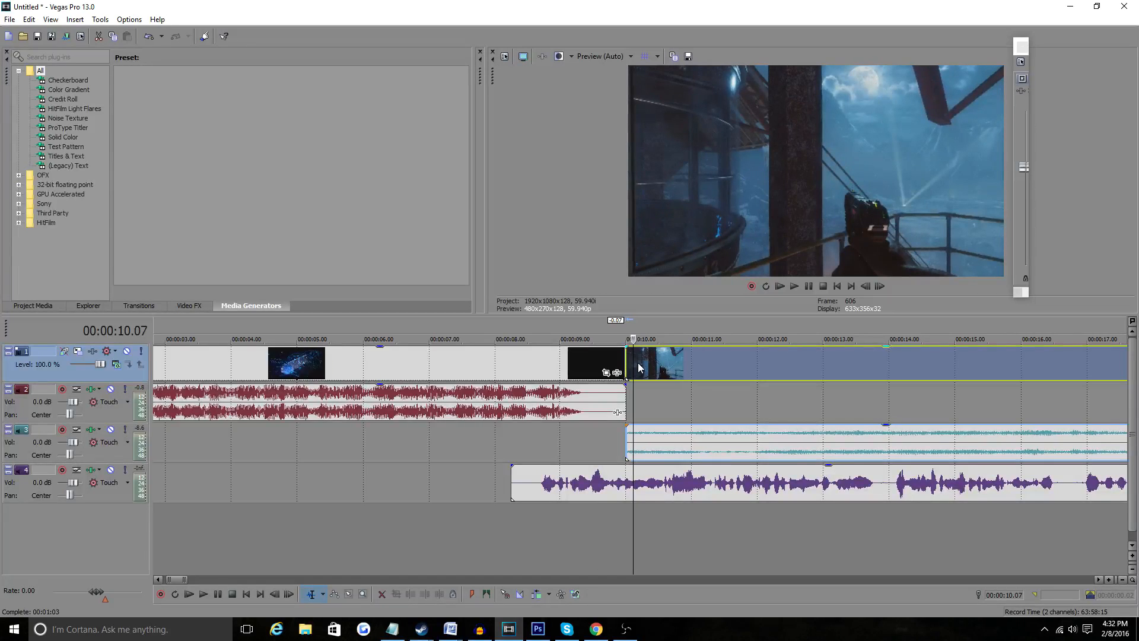
{"action": "left_click_drag", "start_coordinate": [640, 368], "coordinate": [639, 367]}
{"action": "left_click_drag", "start_coordinate": [582, 486], "coordinate": [628, 479]}
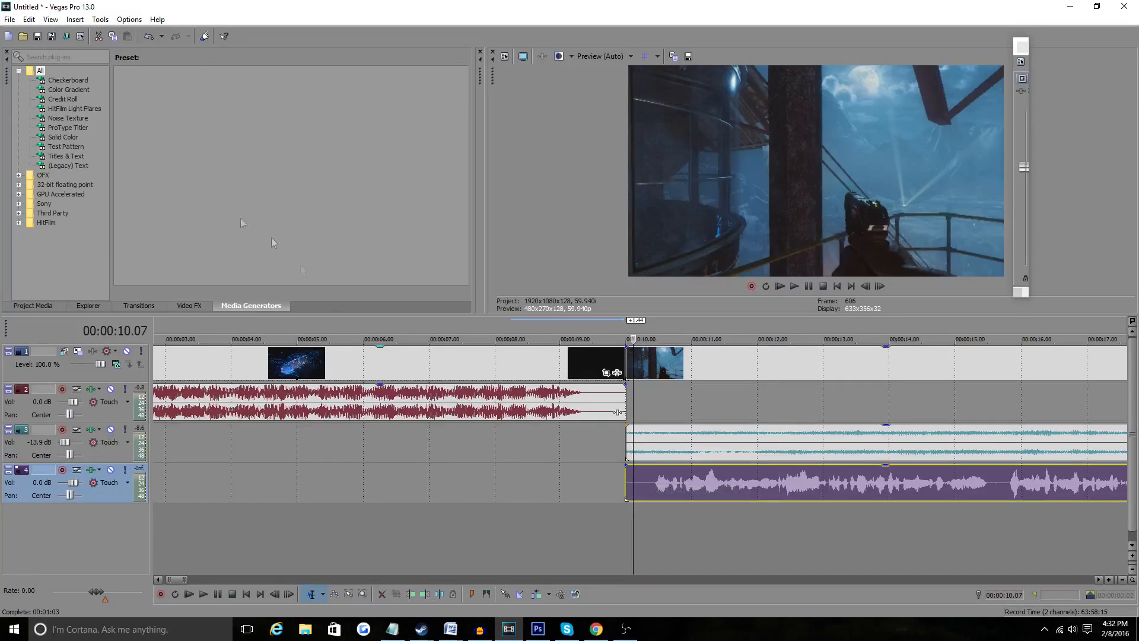
Import "Alan Walker - Fade.mp3" from Downloads as background music starting at the intro's end and set its track volume to -23.0 dB.
{"action": "left_click", "coordinate": [23, 36]}
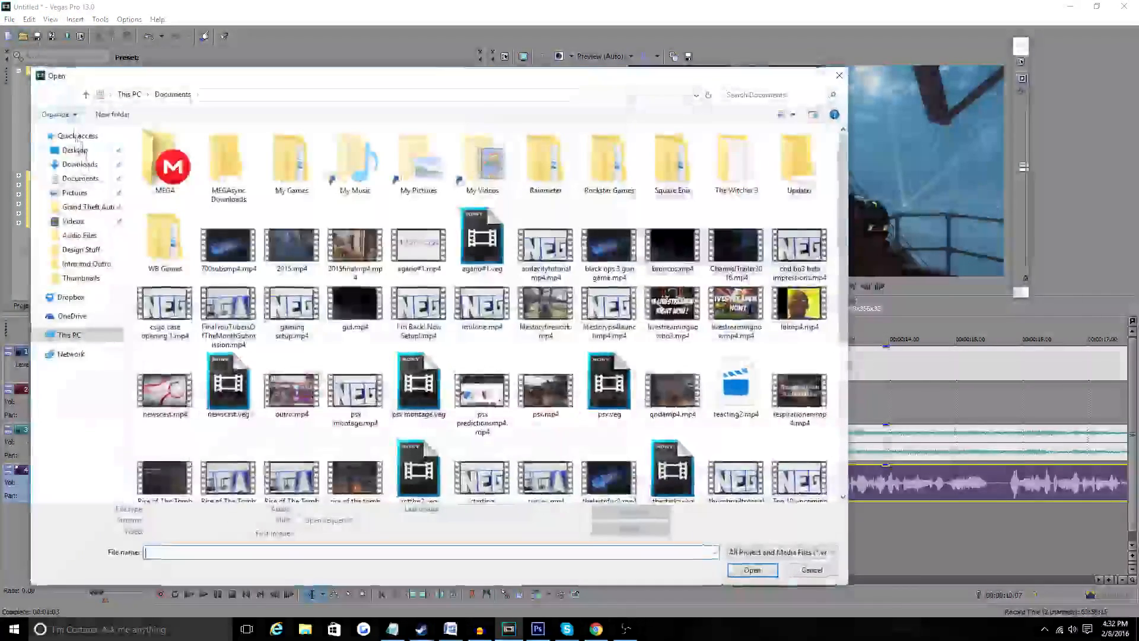
{"action": "left_click", "coordinate": [83, 169]}
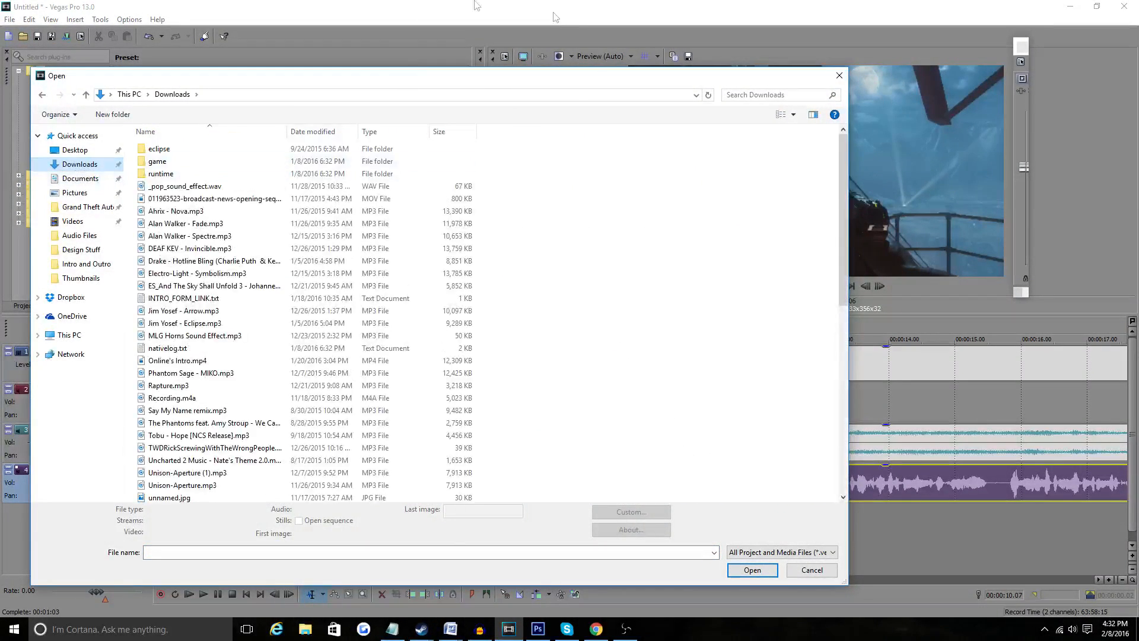
{"action": "double_click", "coordinate": [177, 224]}
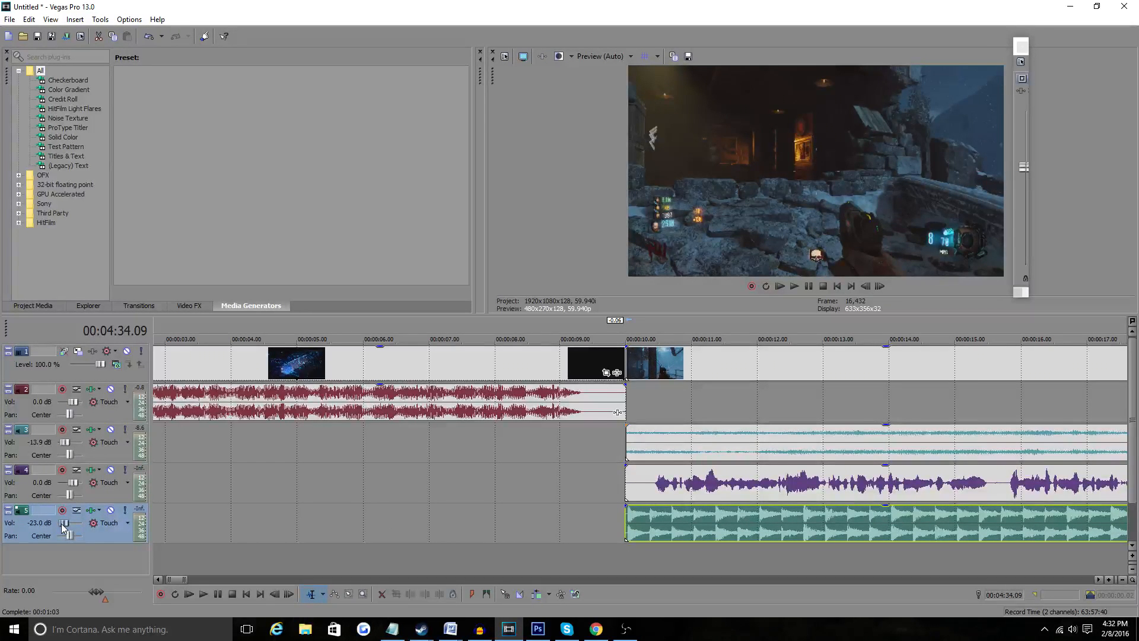
Preview the transition from the intro into the gameplay with the voice recording and background music, starting at about 00:00:09.48.
{"action": "left_click", "coordinate": [624, 489]}
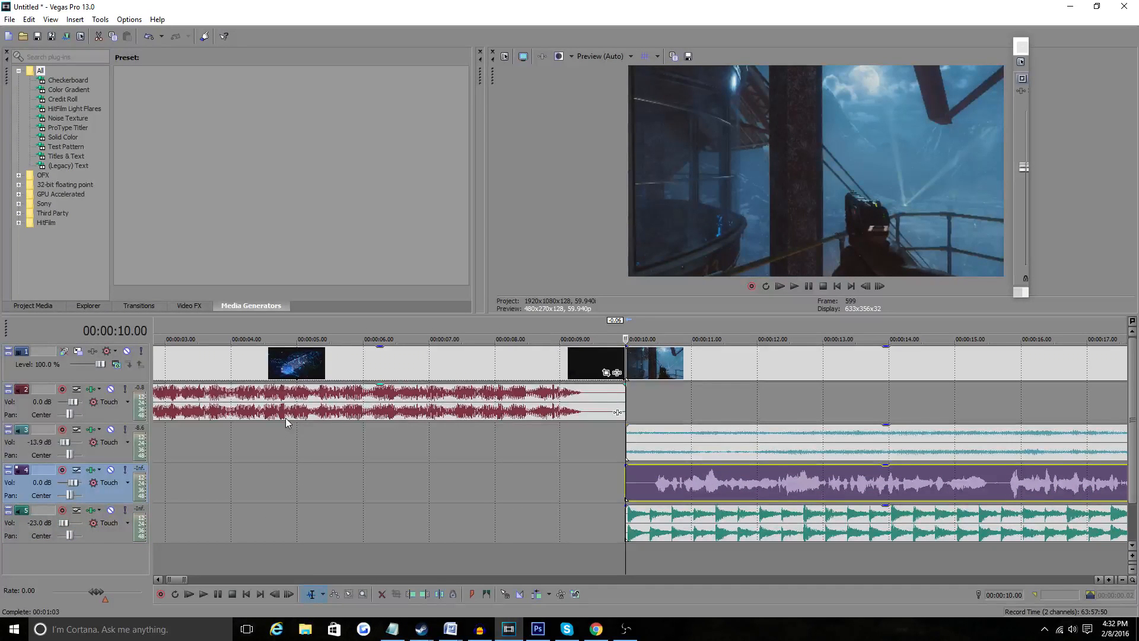
{"action": "left_click_drag", "start_coordinate": [597, 489], "coordinate": [600, 490]}
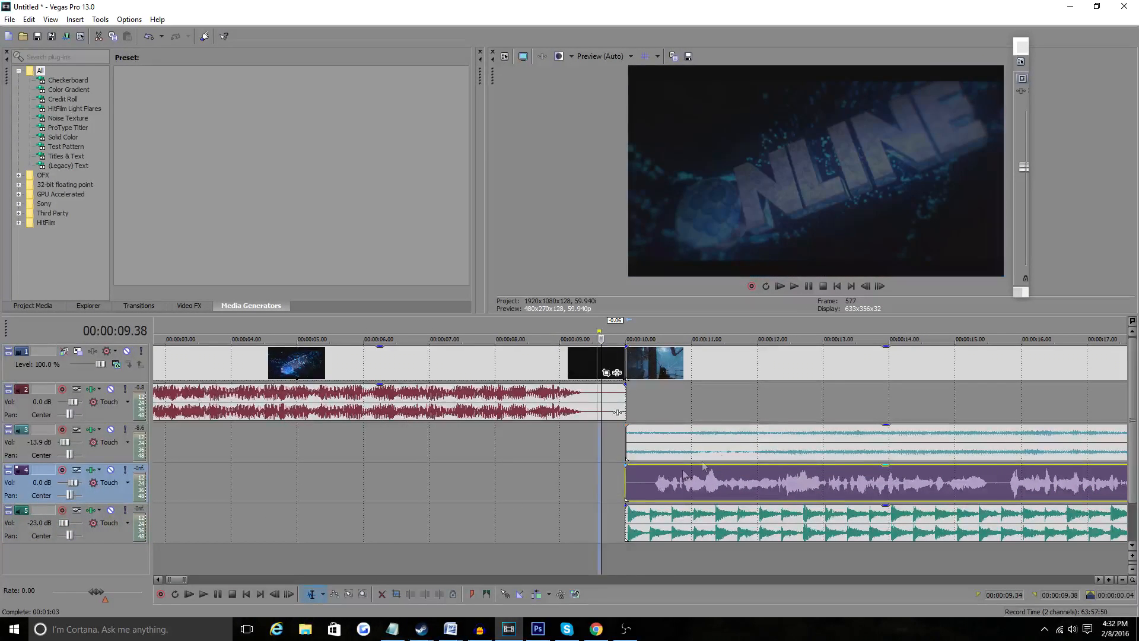
{"action": "left_click", "coordinate": [797, 289]}
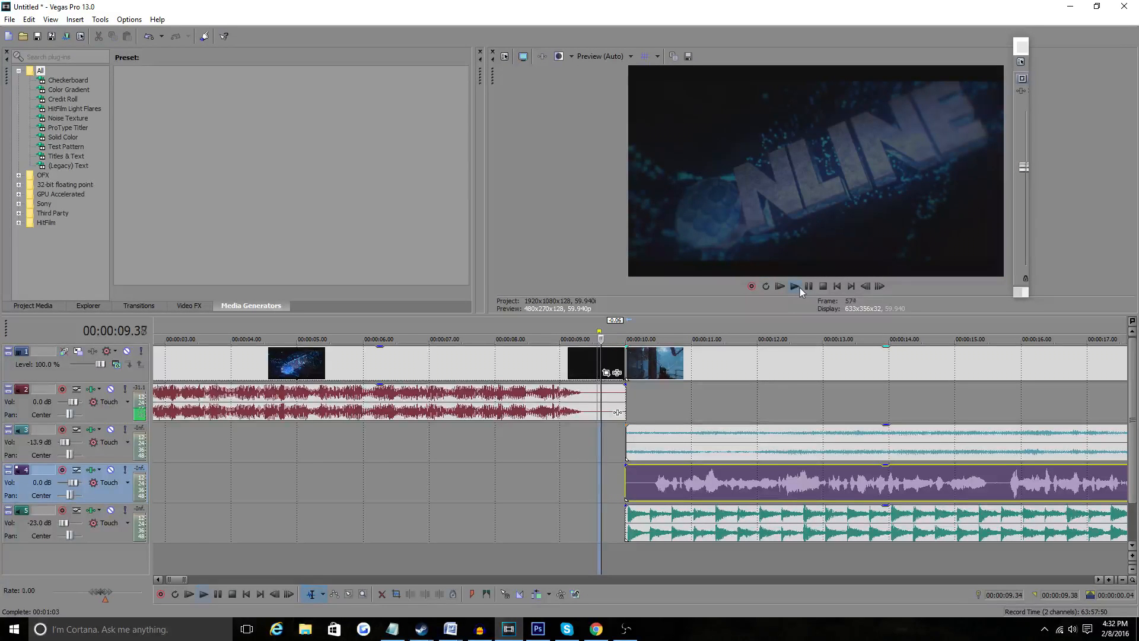
{"action": "left_click_drag", "start_coordinate": [598, 330], "coordinate": [557, 331]}
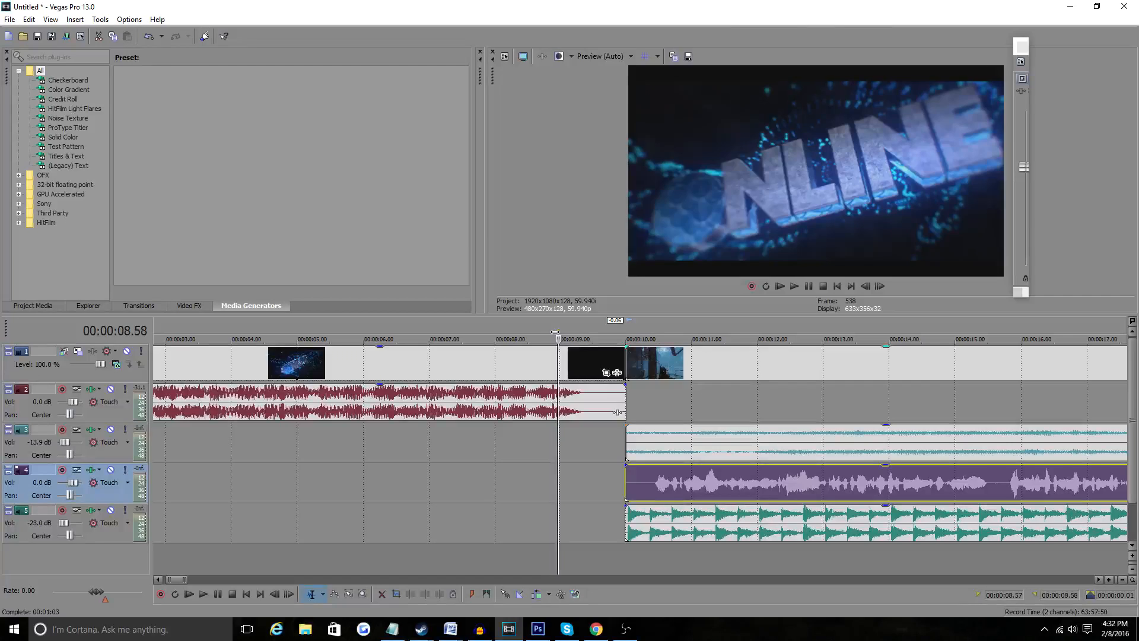
{"action": "left_click", "coordinate": [613, 368]}
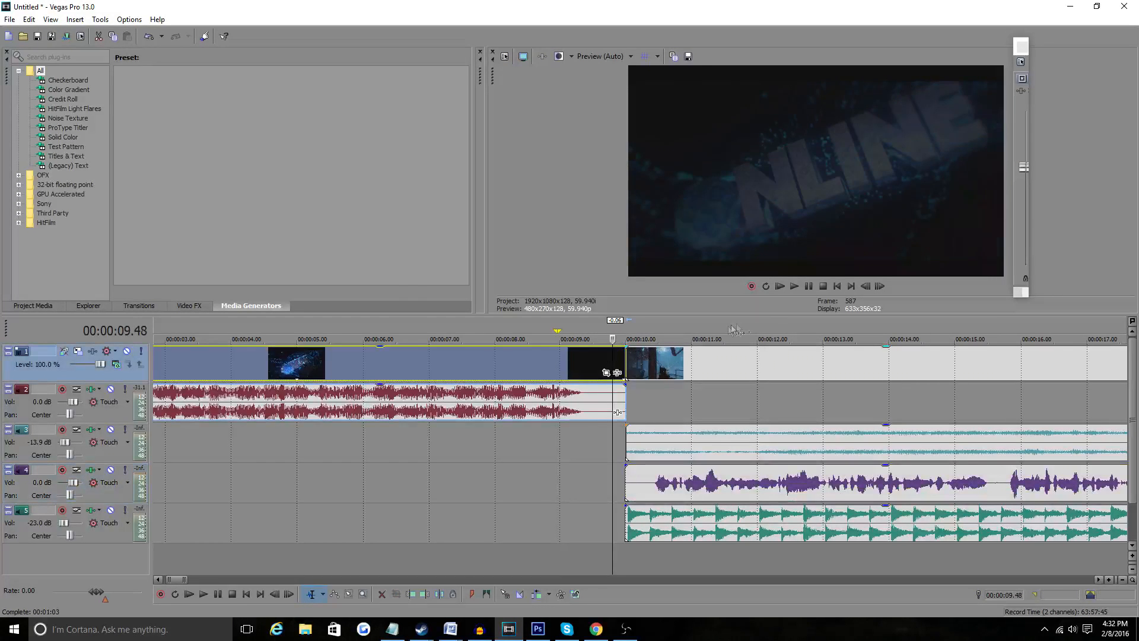
{"action": "left_click", "coordinate": [795, 287]}
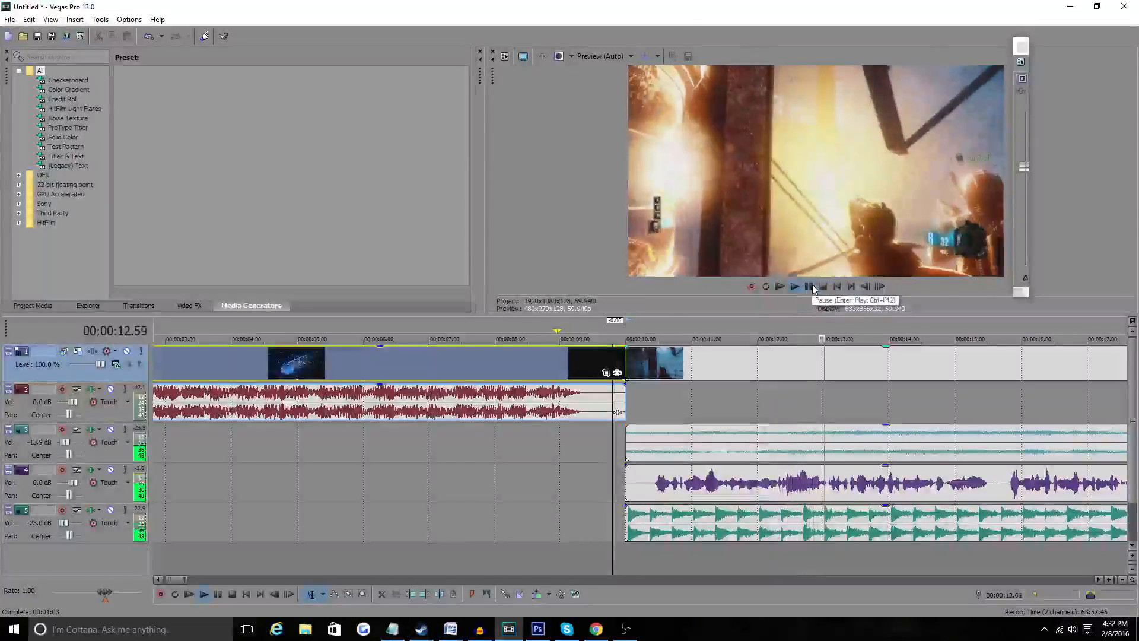
{"action": "left_click", "coordinate": [809, 287]}
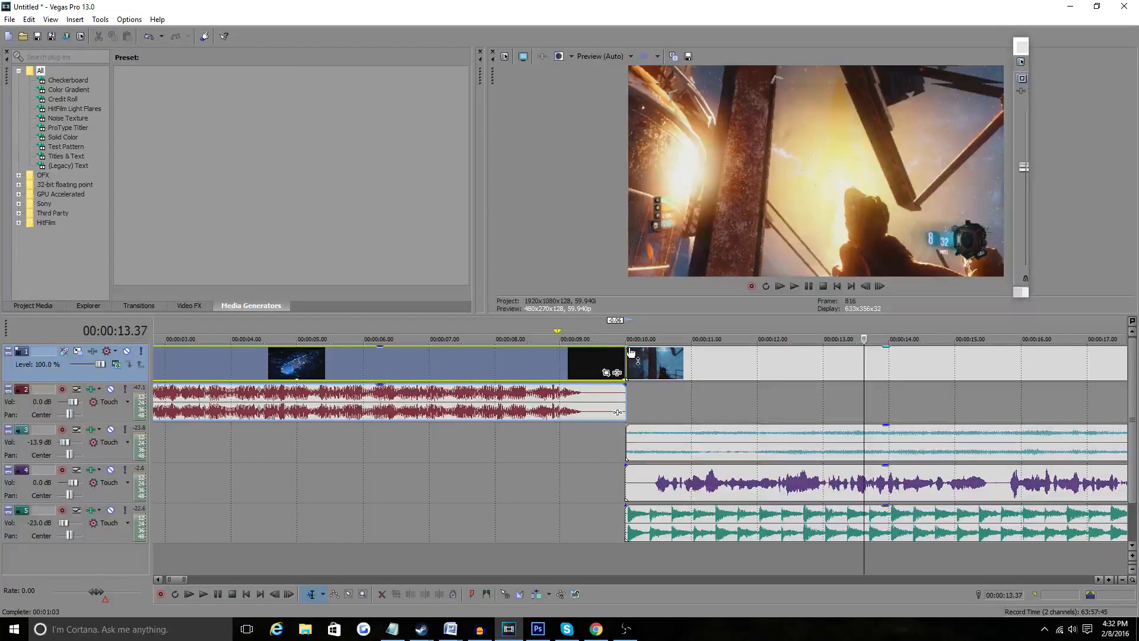
Add fade-ins of about 1.5 seconds to the start of the gameplay video and the voice recording, and preview them.
{"action": "left_click_drag", "start_coordinate": [631, 350], "coordinate": [727, 346]}
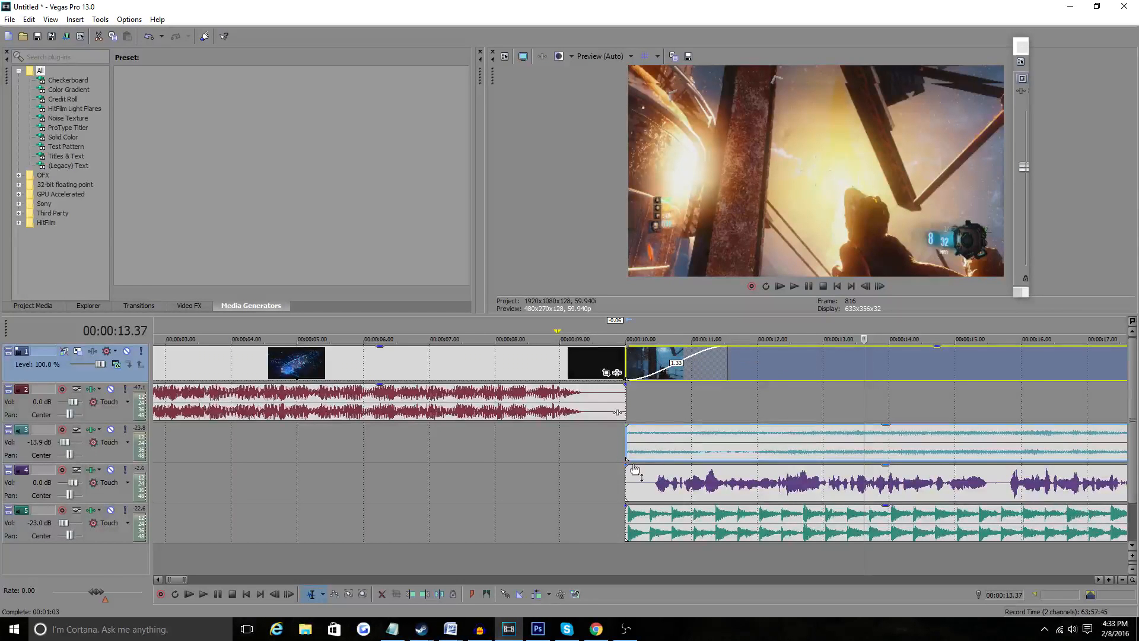
{"action": "left_click_drag", "start_coordinate": [623, 465], "coordinate": [720, 465]}
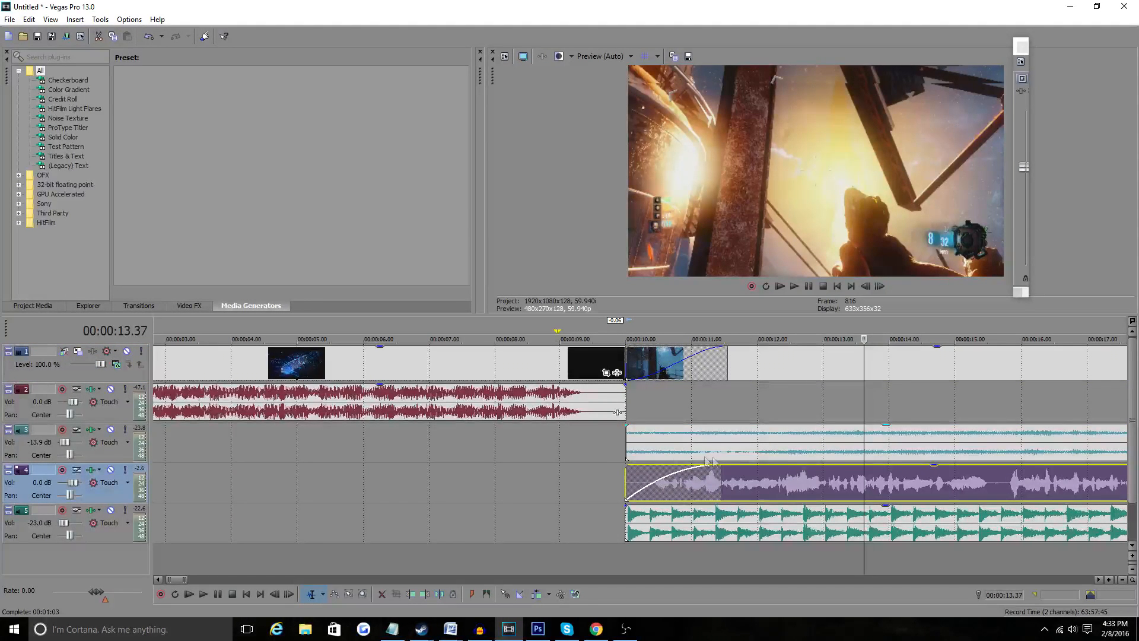
{"action": "left_click", "coordinate": [601, 455]}
{"action": "left_click", "coordinate": [792, 287]}
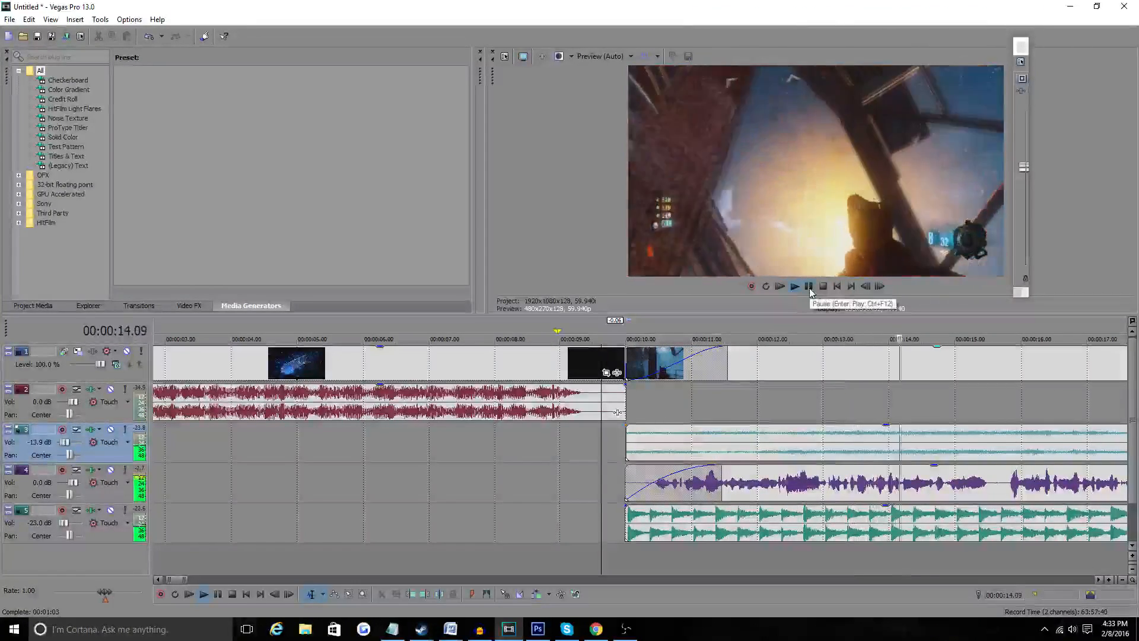
{"action": "left_click", "coordinate": [809, 287]}
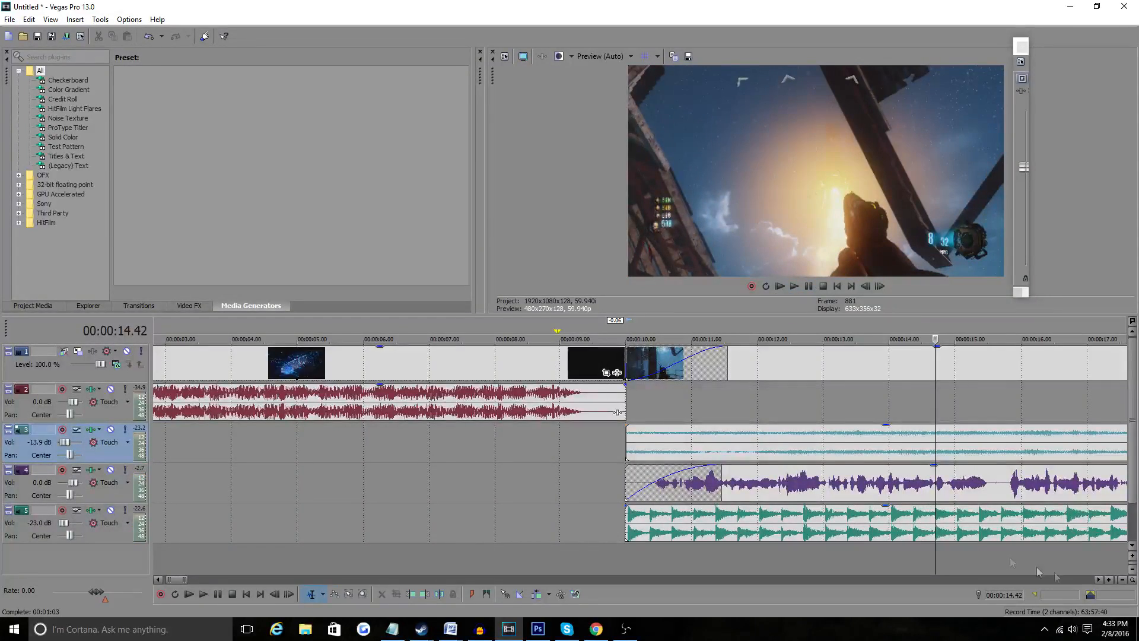
Insert a new empty video track above the existing video track.
{"action": "left_click", "coordinate": [1120, 579]}
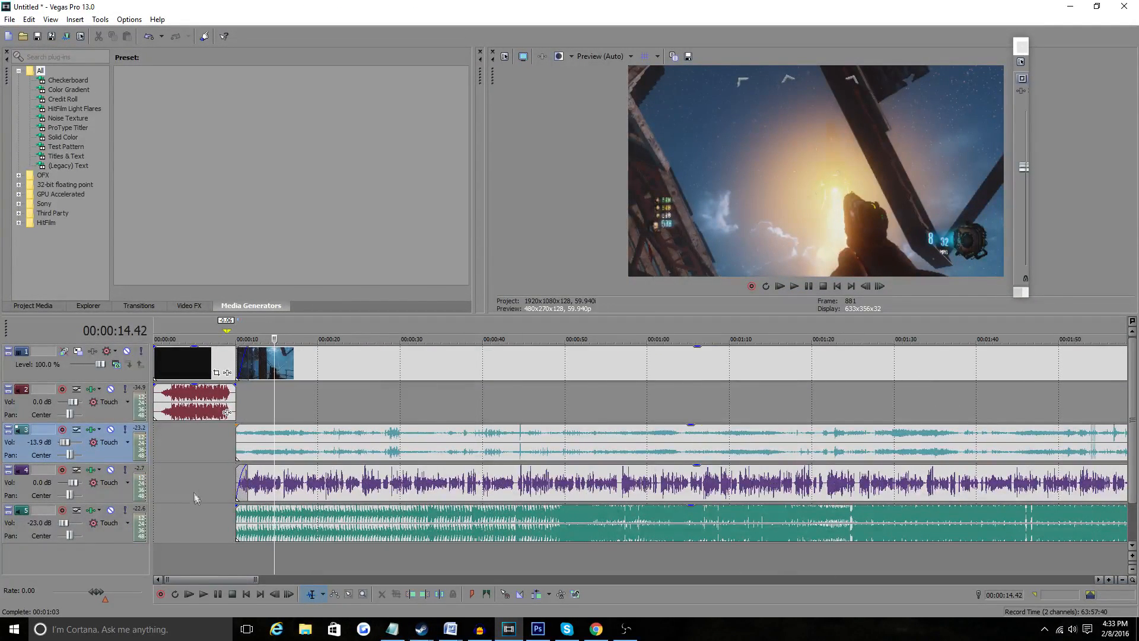
{"action": "right_click", "coordinate": [95, 374]}
{"action": "left_click", "coordinate": [125, 399]}
Import "drop a like button.png" from the Design Stuff folder onto the new video track at 00:00:25.26 and check its overlay.
{"action": "left_click", "coordinate": [362, 368]}
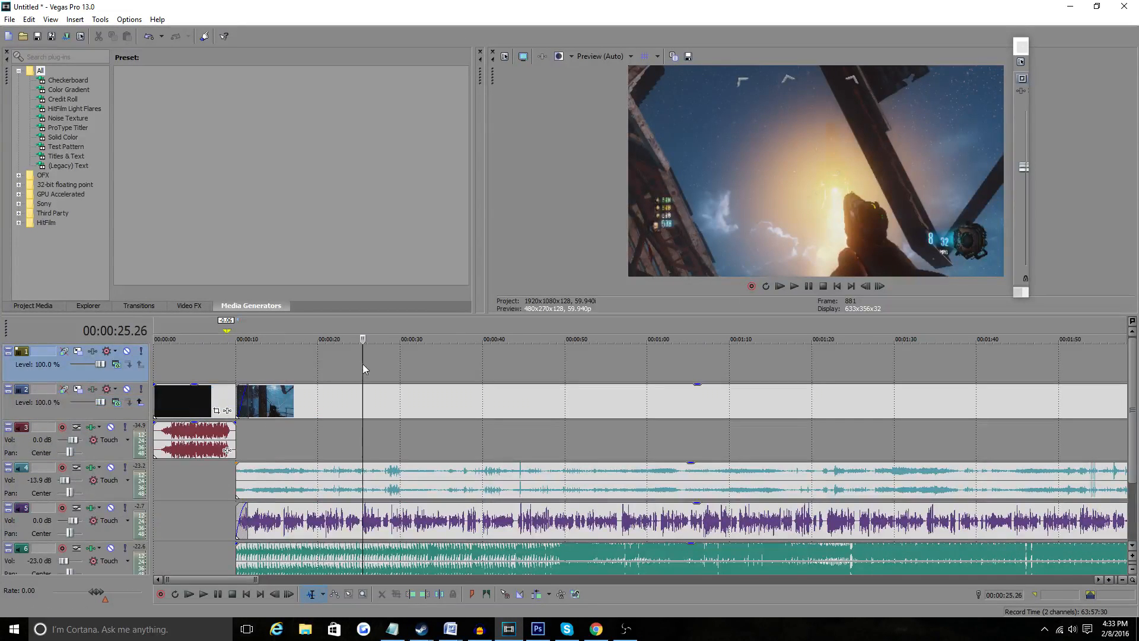
{"action": "left_click", "coordinate": [23, 36]}
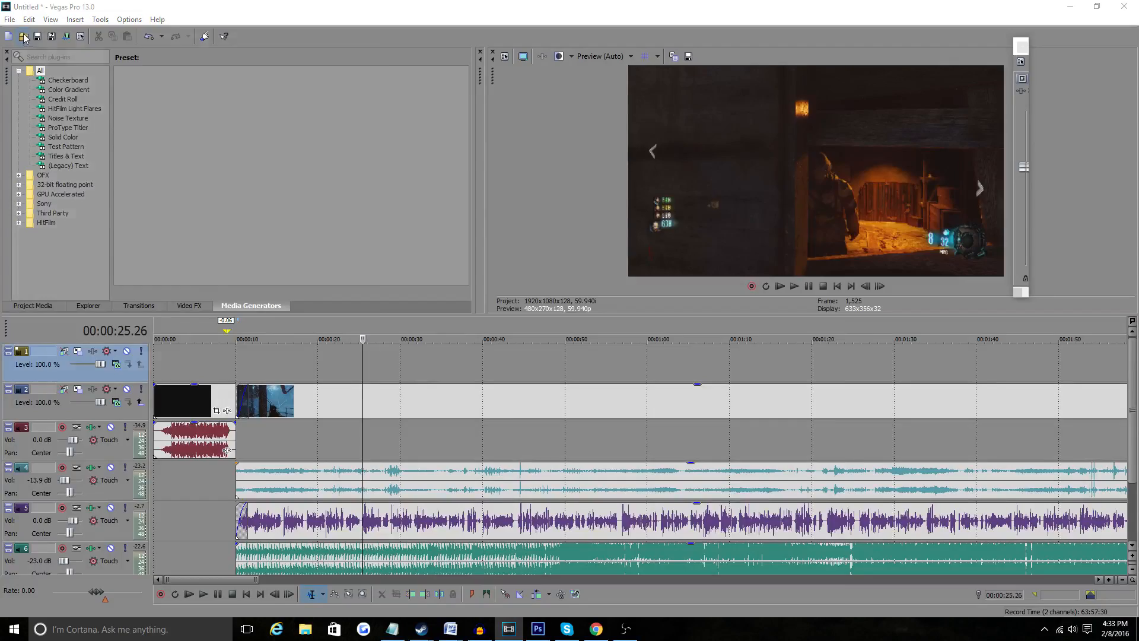
{"action": "left_click", "coordinate": [82, 250]}
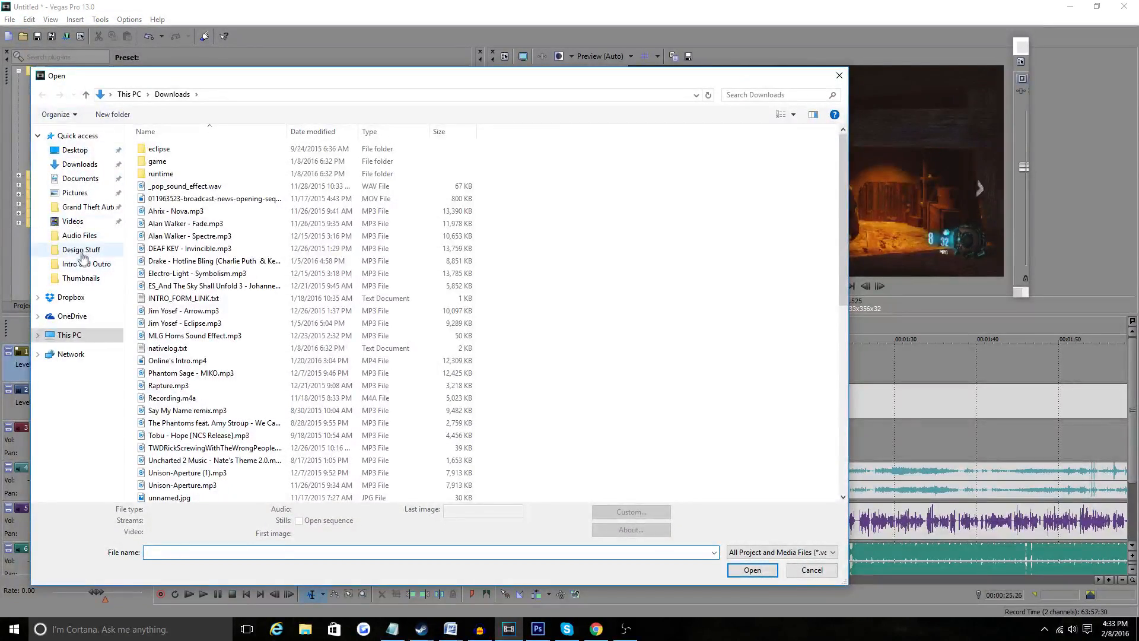
{"action": "double_click", "coordinate": [795, 261]}
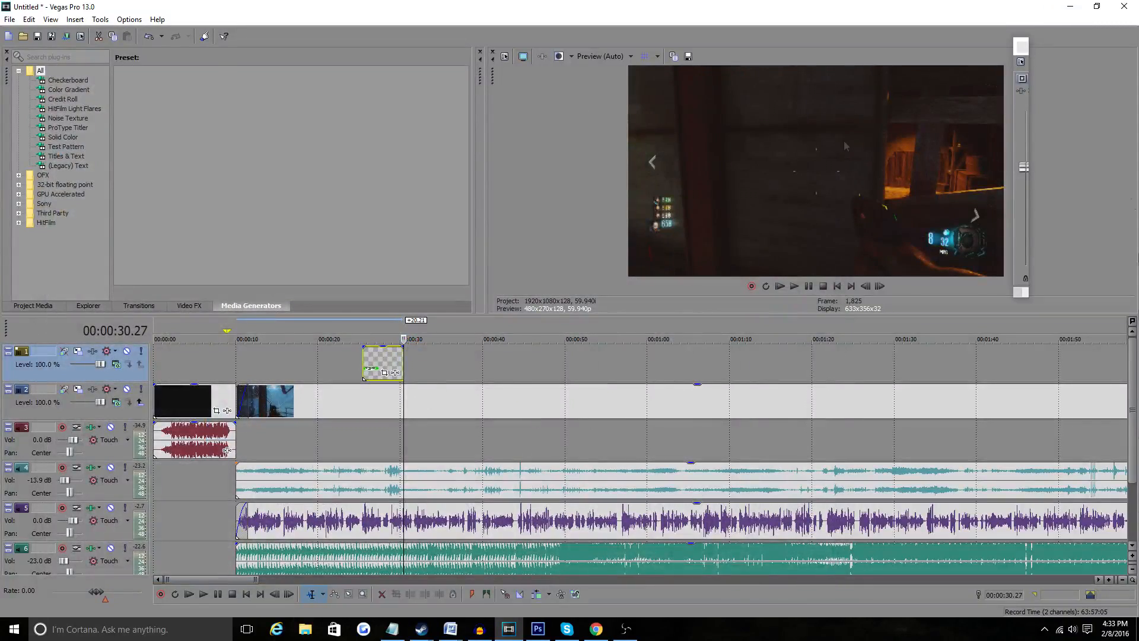
{"action": "left_click", "coordinate": [364, 356]}
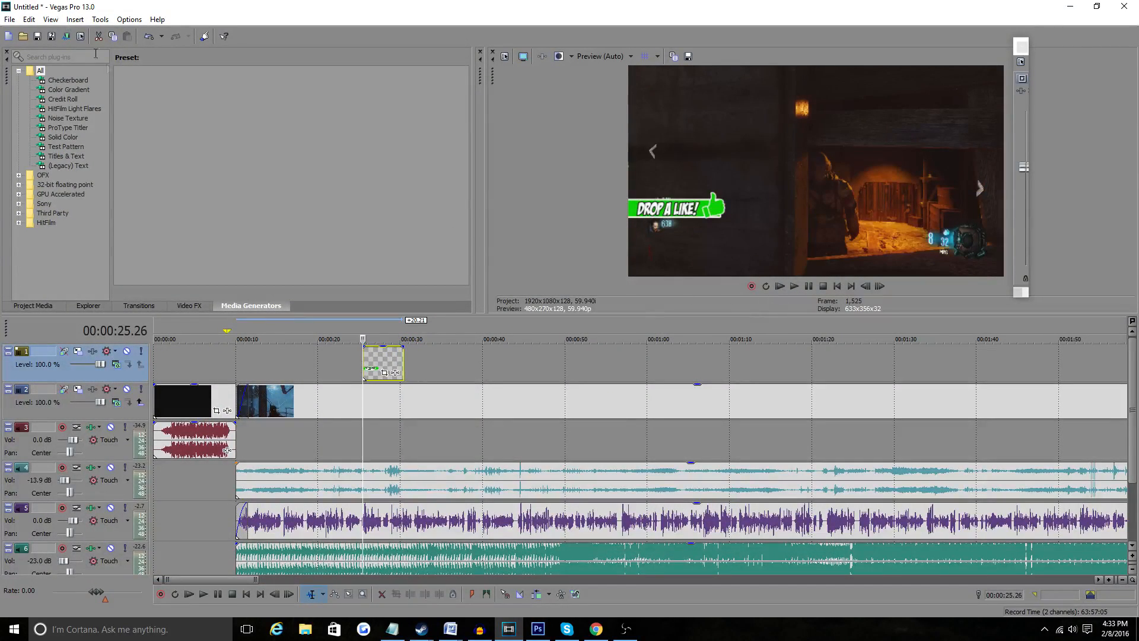
Import the sound effect Punch.mp3 from the Funny Sound Effects folder at 00:00:25.26, where the like-button overlay starts.
{"action": "left_click", "coordinate": [24, 37]}
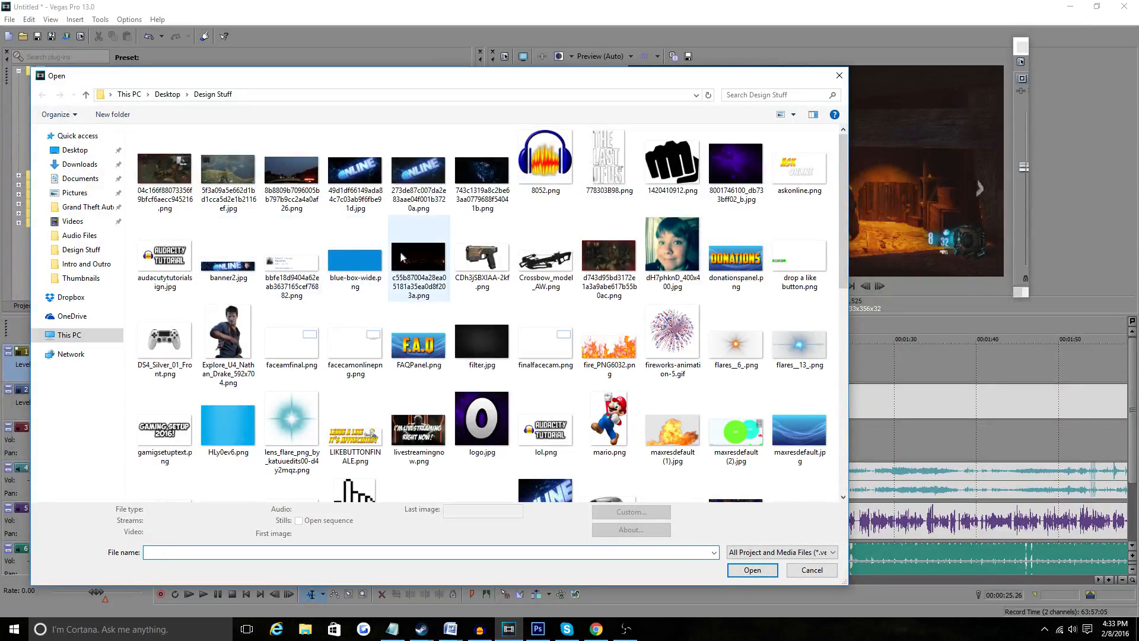
{"action": "left_click", "coordinate": [75, 150]}
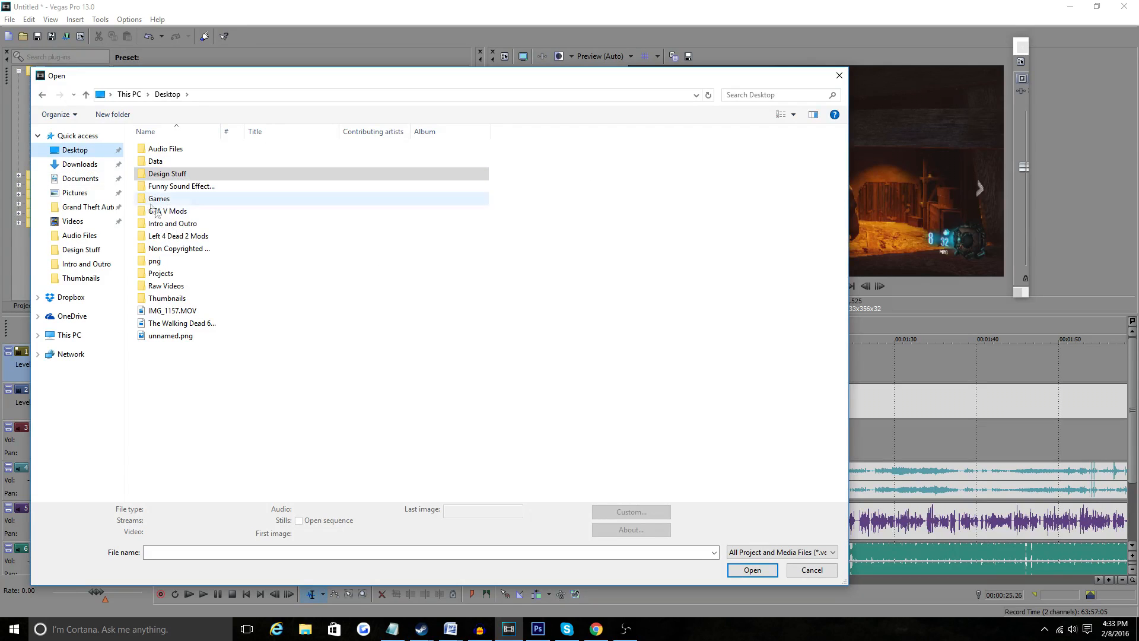
{"action": "double_click", "coordinate": [181, 188]}
{"action": "scroll", "coordinate": [196, 347], "scroll_direction": "down", "scroll_amount": 3}
{"action": "scroll", "coordinate": [191, 348], "scroll_direction": "up", "scroll_amount": 3}
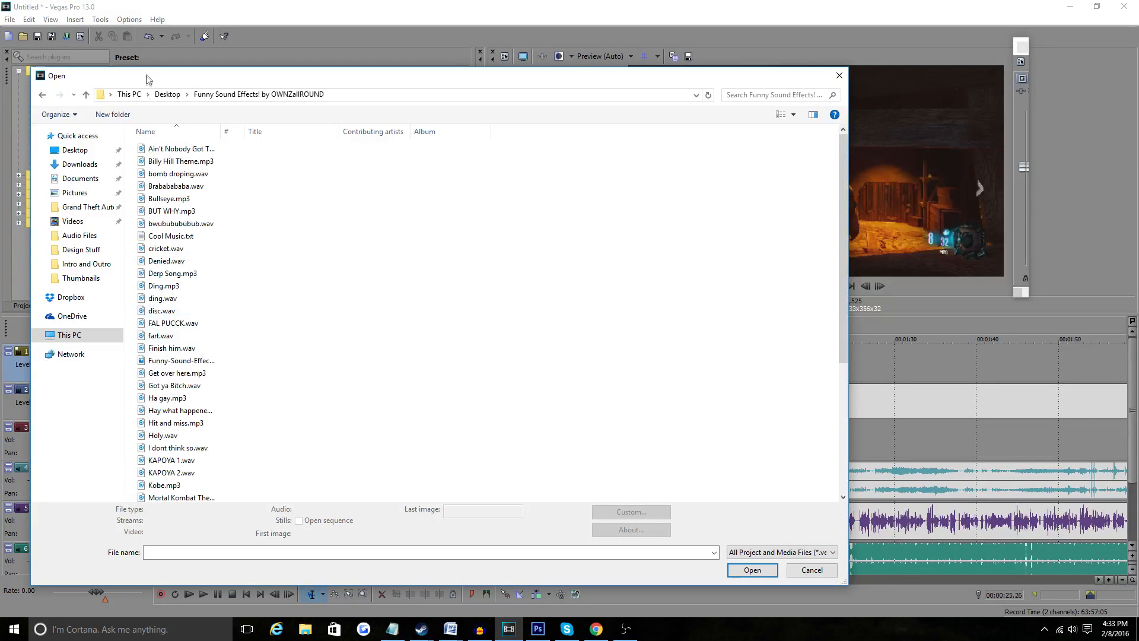
{"action": "scroll", "coordinate": [193, 342], "scroll_direction": "down", "scroll_amount": 3}
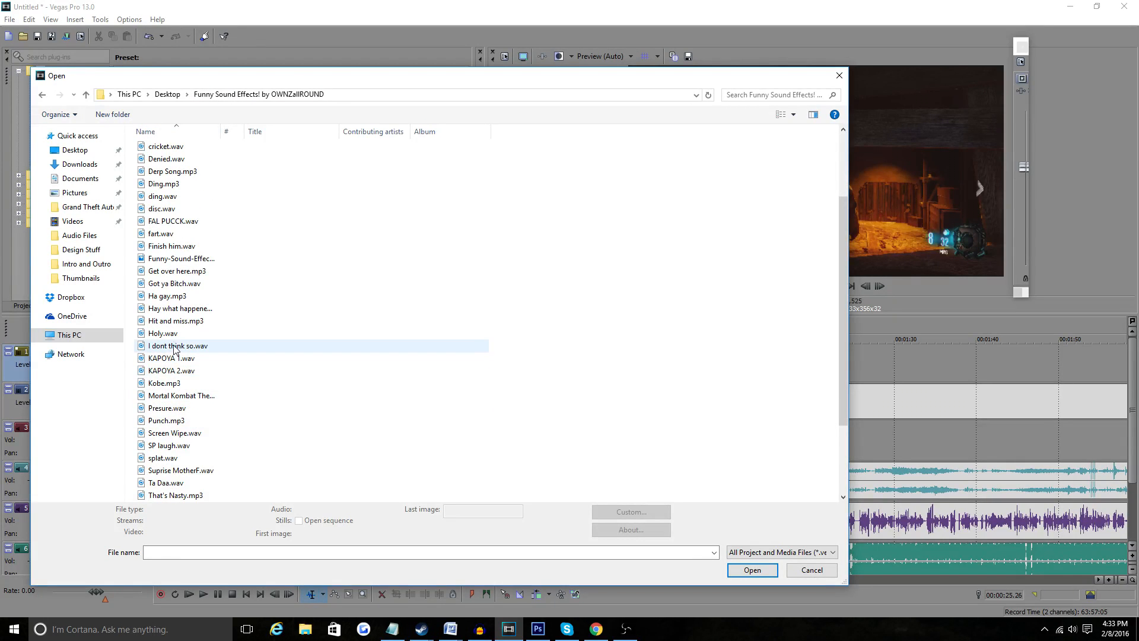
{"action": "left_click", "coordinate": [192, 423]}
{"action": "double_click", "coordinate": [192, 424]}
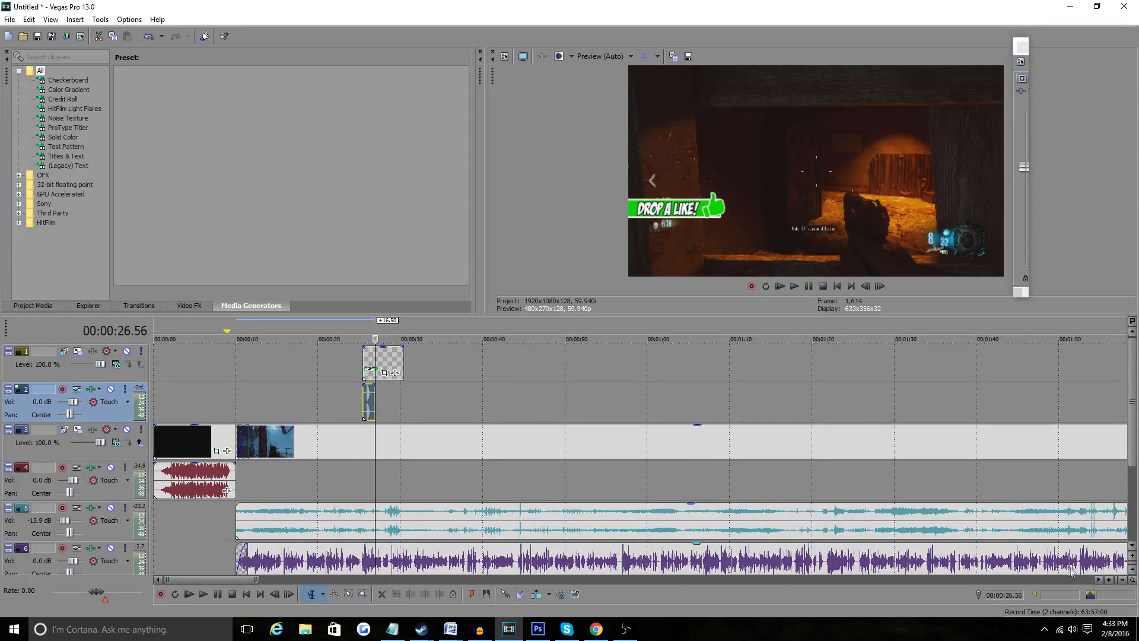
Move the sound effect 33 frames earlier so its peak lines up with the start of the like-button overlay, and preview it.
{"action": "left_click", "coordinate": [1108, 580]}
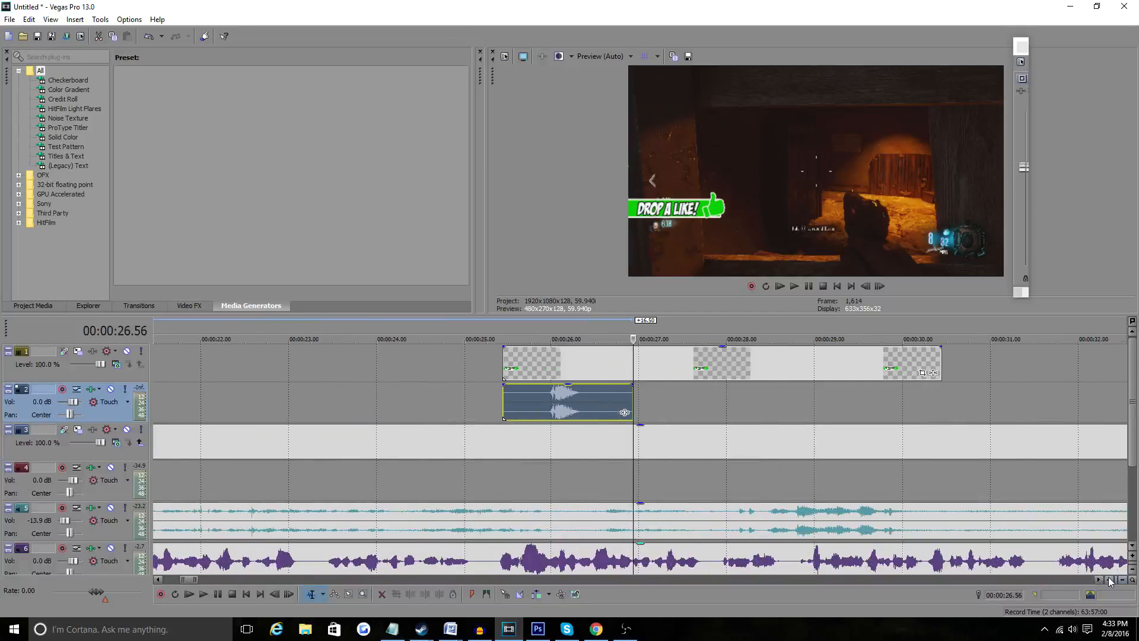
{"action": "left_click_drag", "start_coordinate": [522, 400], "coordinate": [448, 399]}
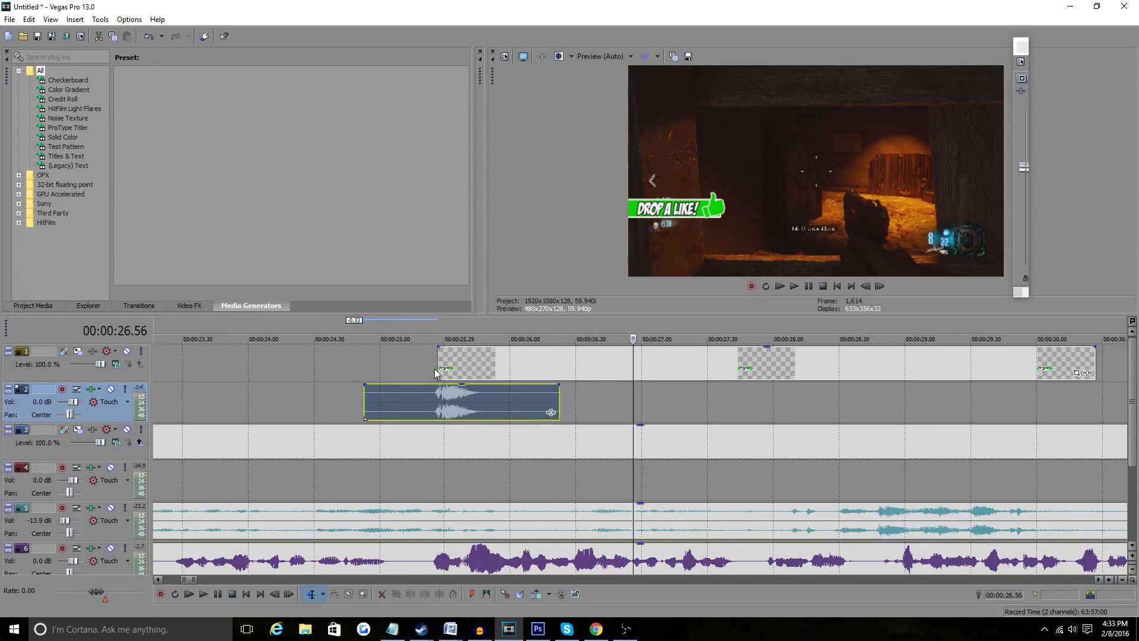
{"action": "left_click", "coordinate": [438, 369]}
{"action": "left_click", "coordinate": [415, 371]}
{"action": "left_click", "coordinate": [798, 286]}
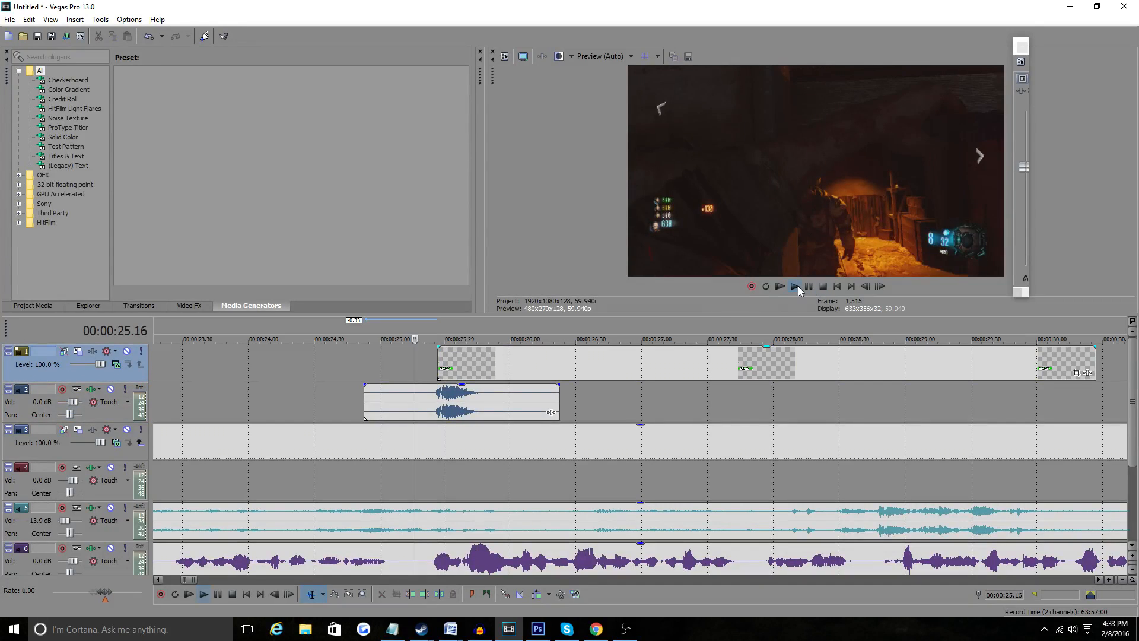
{"action": "left_click", "coordinate": [808, 286]}
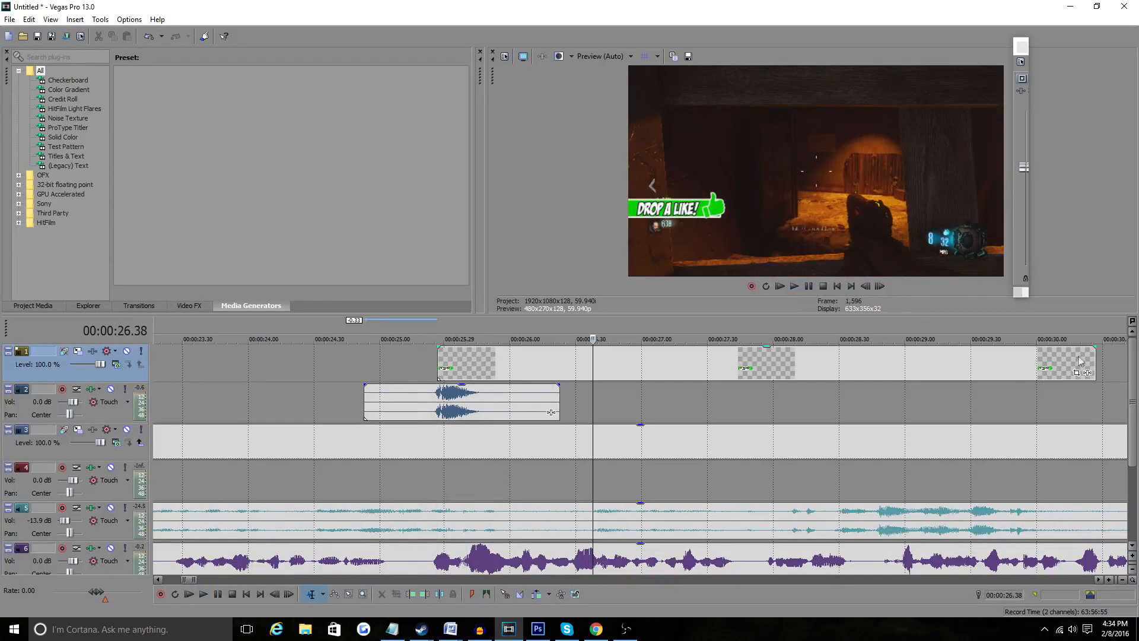
Shorten the like-button overlay to about 2.25 seconds with a fade-out of about 0.6 seconds, and preview it with the sound effect.
{"action": "left_click_drag", "start_coordinate": [1094, 363], "coordinate": [573, 348]}
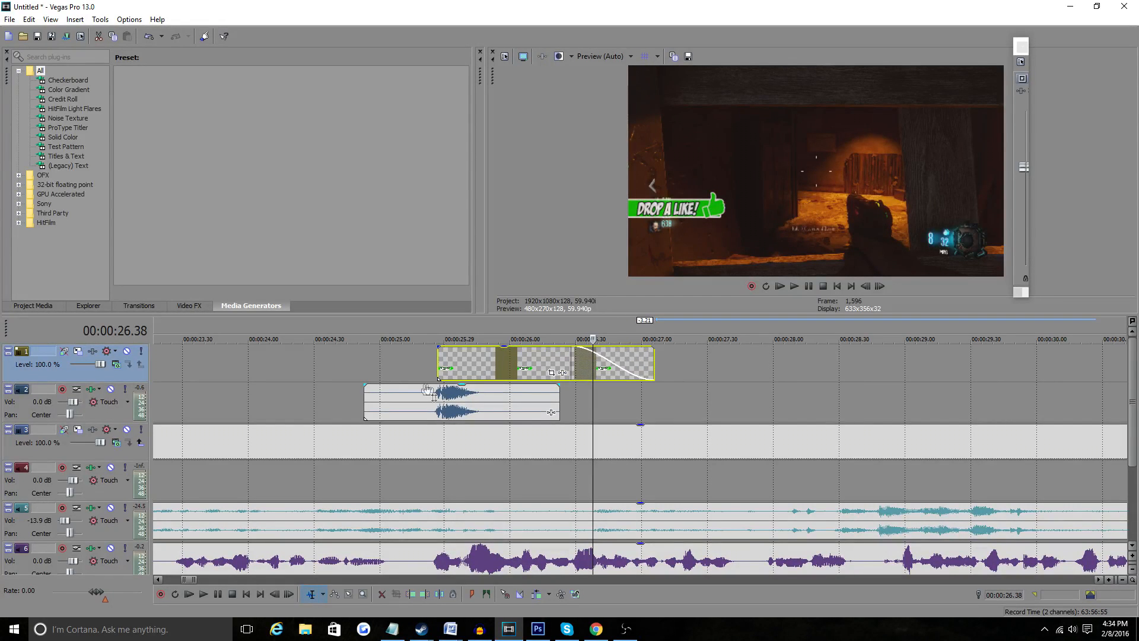
{"action": "left_click", "coordinate": [326, 367]}
{"action": "left_click_drag", "start_coordinate": [652, 373], "coordinate": [733, 367]}
{"action": "left_click", "coordinate": [794, 286]}
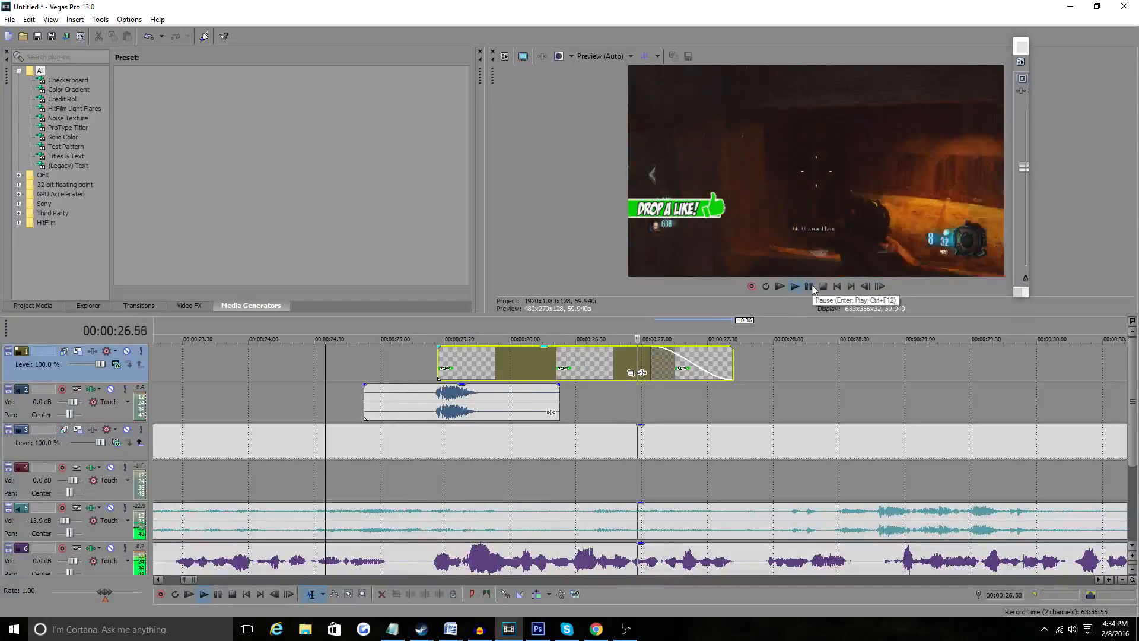
{"action": "left_click", "coordinate": [809, 287]}
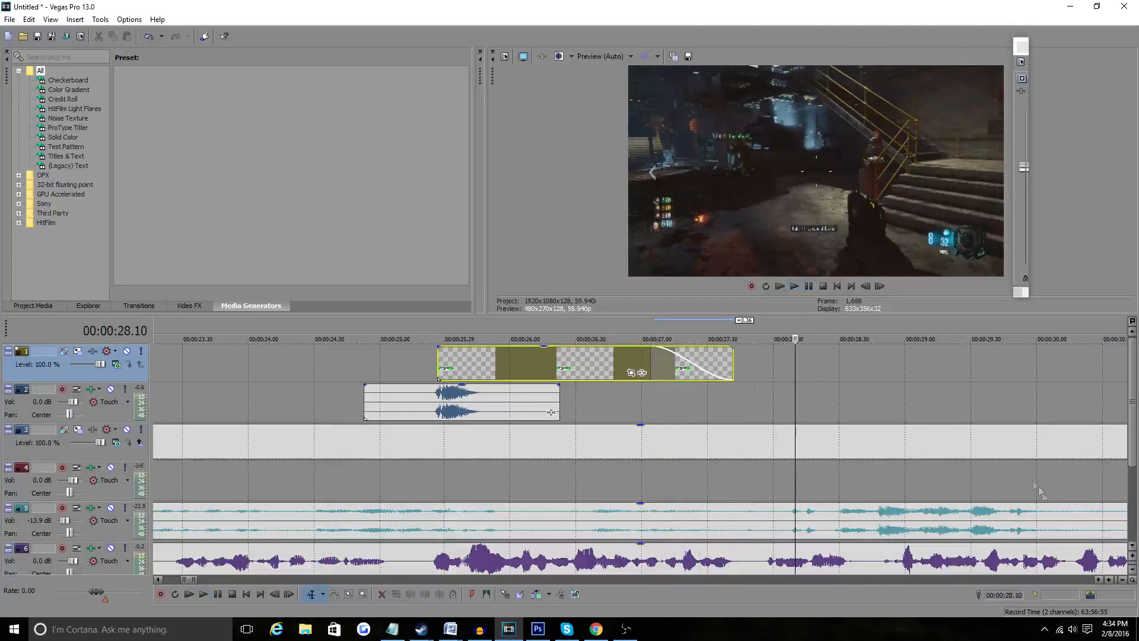
Import newtwitterhandle.png from the Design Stuff folder onto the overlay video track at 00:00:38.10.
{"action": "left_click", "coordinate": [1122, 580]}
{"action": "left_click", "coordinate": [1121, 579]}
{"action": "left_click", "coordinate": [1122, 579]}
{"action": "left_click", "coordinate": [572, 365]}
{"action": "left_click", "coordinate": [21, 38]}
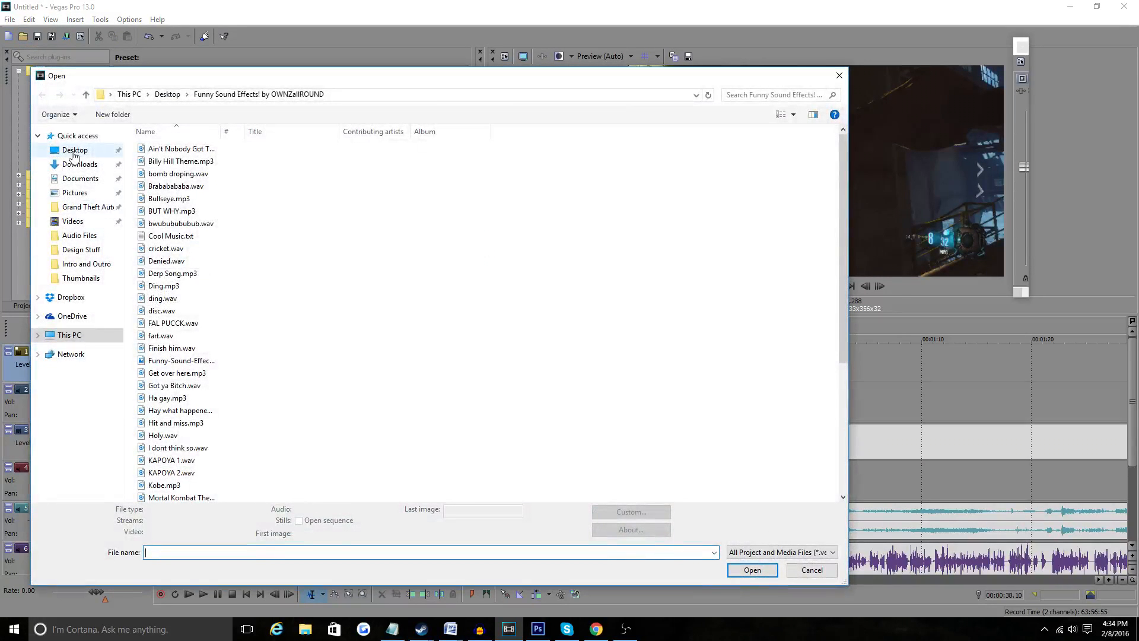
{"action": "left_click", "coordinate": [74, 153]}
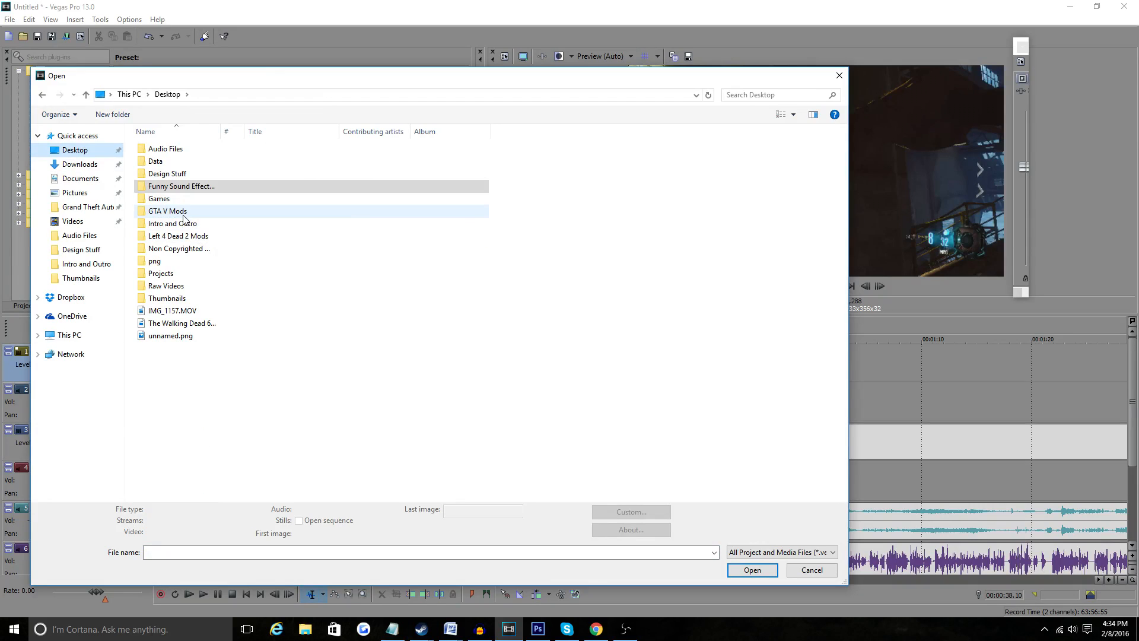
{"action": "double_click", "coordinate": [176, 173]}
{"action": "scroll", "coordinate": [356, 279], "scroll_direction": "down", "scroll_amount": 10}
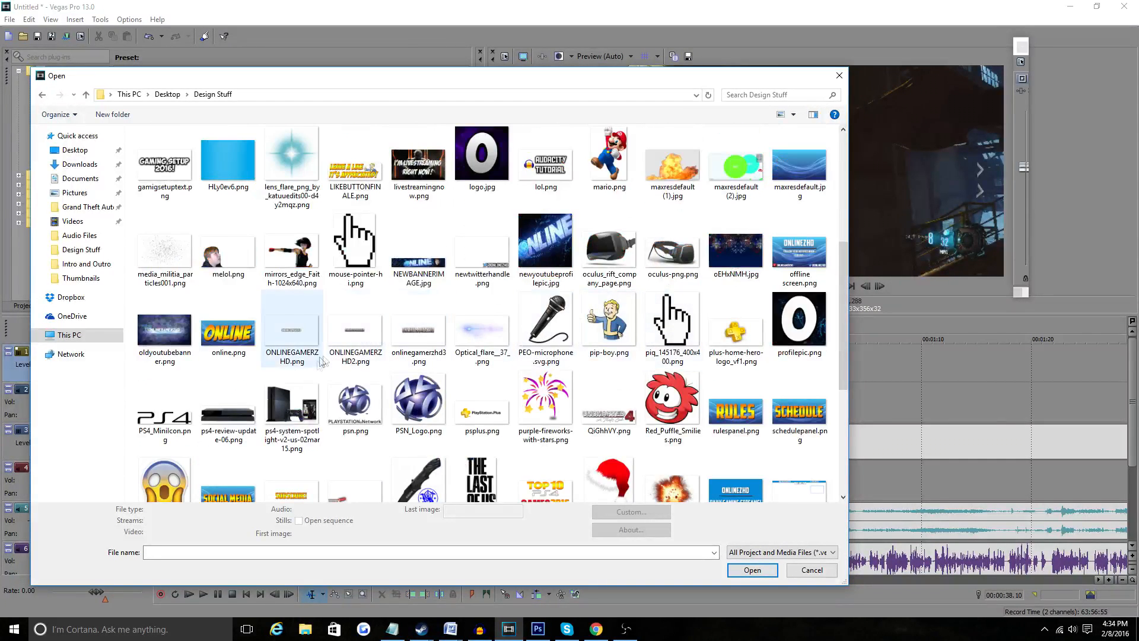
{"action": "left_click", "coordinate": [483, 267]}
{"action": "double_click", "coordinate": [483, 267]}
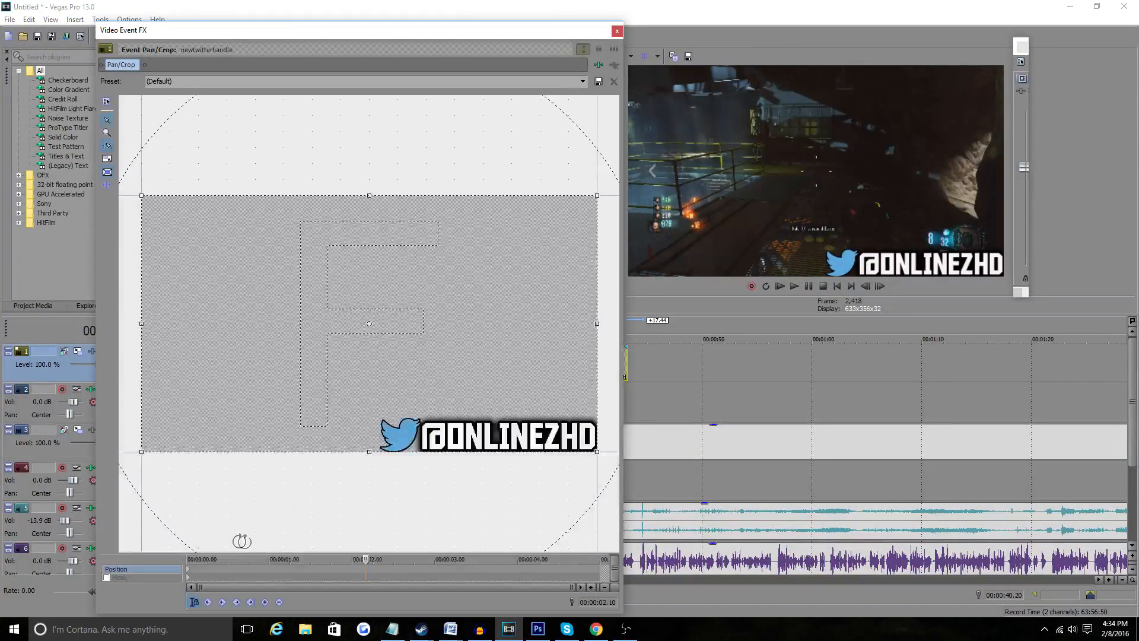
Animate the Twitter handle overlay with Pan/Crop to slide in from off-screen right between 00:00:00.00 and 00:00:00.56.
{"action": "left_click_drag", "start_coordinate": [366, 558], "coordinate": [188, 558]}
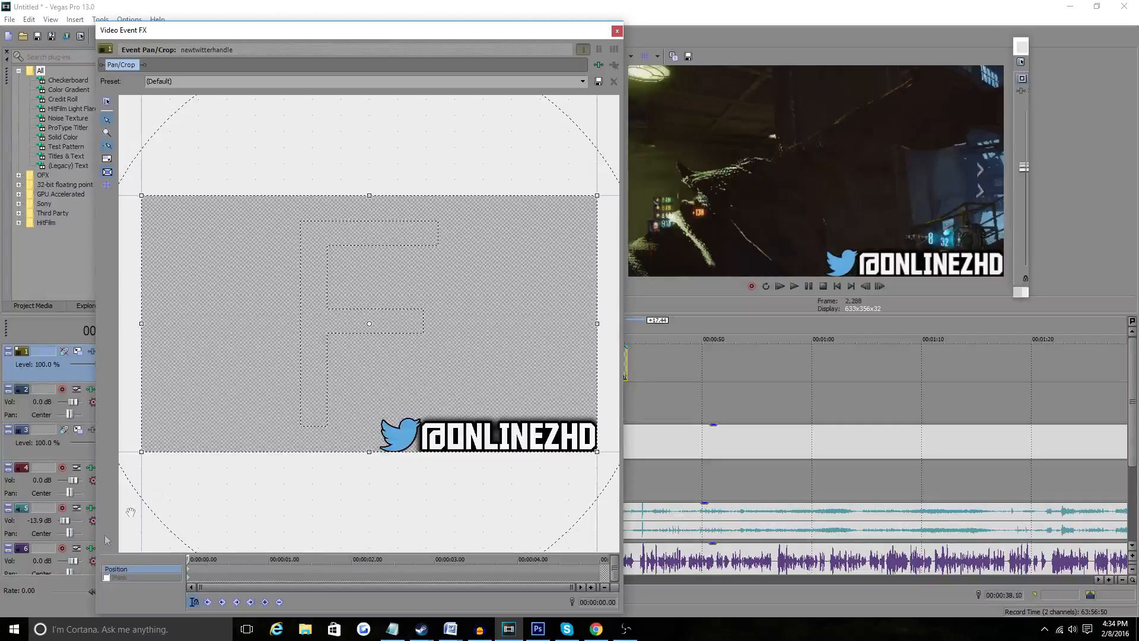
{"action": "left_click_drag", "start_coordinate": [401, 351], "coordinate": [173, 350]}
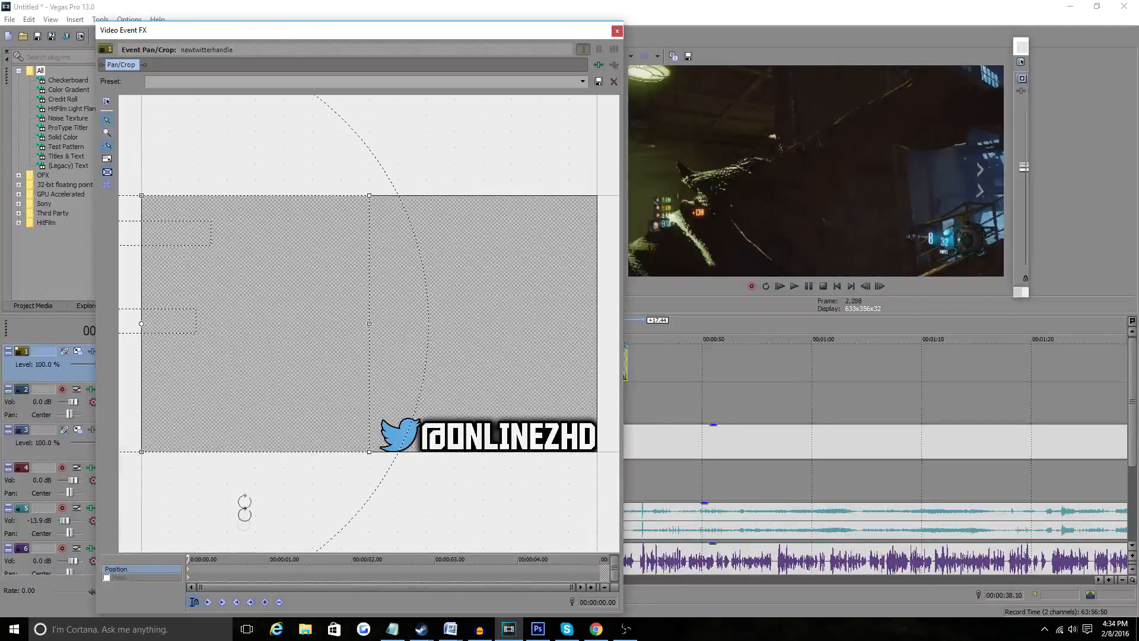
{"action": "left_click", "coordinate": [264, 571]}
{"action": "left_click_drag", "start_coordinate": [274, 387], "coordinate": [500, 392]}
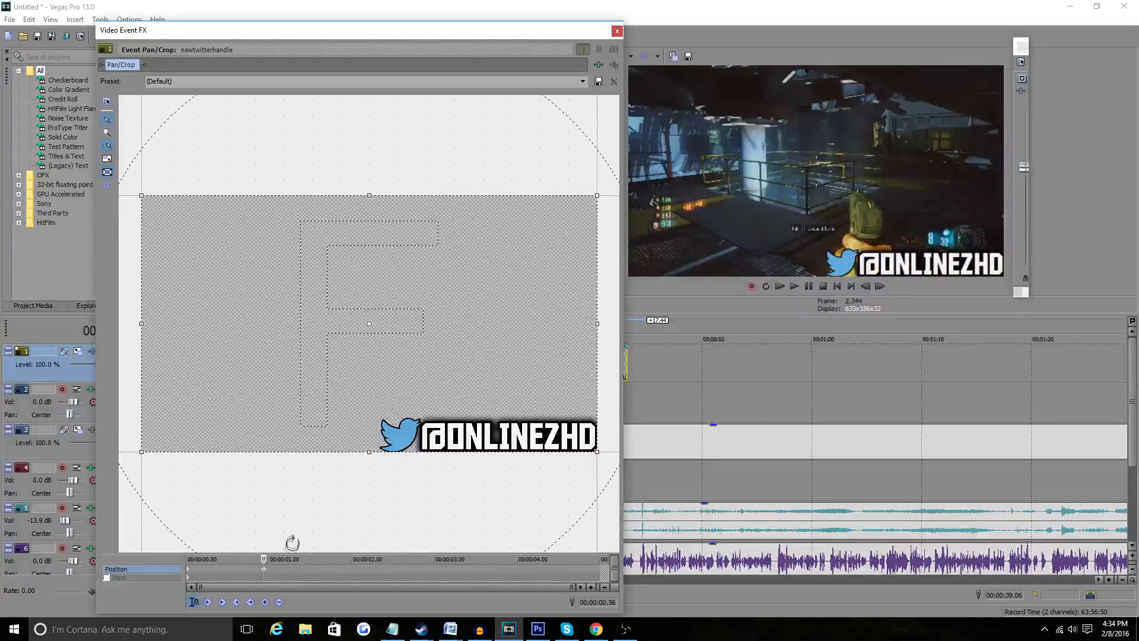
Add Pan/Crop keyframes that hold the Twitter handle in place until 00:00:02.14 and slide it off-screen right by 00:00:03.18.
{"action": "left_click_drag", "start_coordinate": [264, 559], "coordinate": [370, 559]}
{"action": "left_click", "coordinate": [426, 386]}
{"action": "mouse_move", "coordinate": [529, 300]}
{"action": "left_mouse_down"}
{"action": "mouse_move", "coordinate": [505, 304]}
{"action": "mouse_move", "coordinate": [529, 306]}
{"action": "left_mouse_up"}
{"action": "mouse_move", "coordinate": [497, 396]}
{"action": "left_mouse_down"}
{"action": "mouse_move", "coordinate": [470, 408]}
{"action": "mouse_move", "coordinate": [489, 401]}
{"action": "left_mouse_up"}
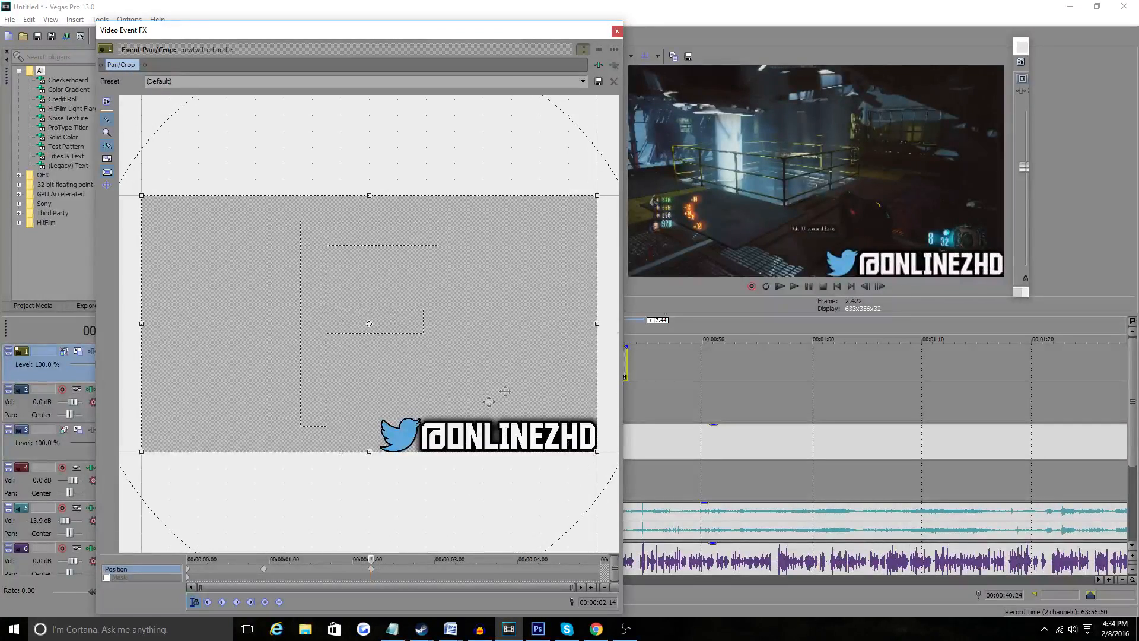
{"action": "left_click", "coordinate": [460, 570]}
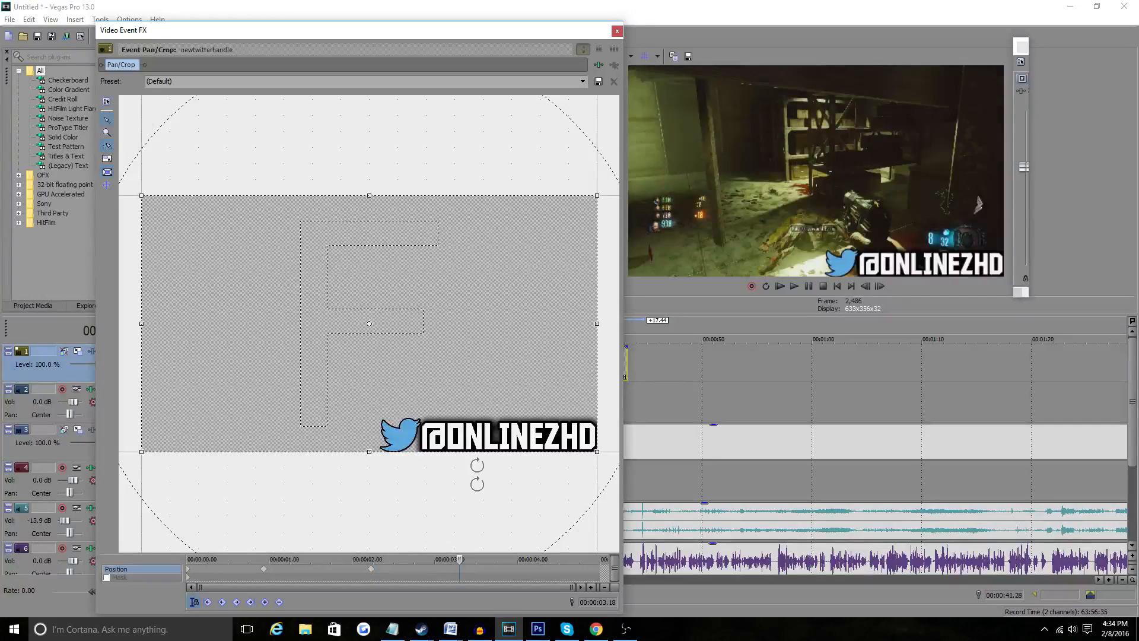
{"action": "left_click_drag", "start_coordinate": [491, 369], "coordinate": [270, 367]}
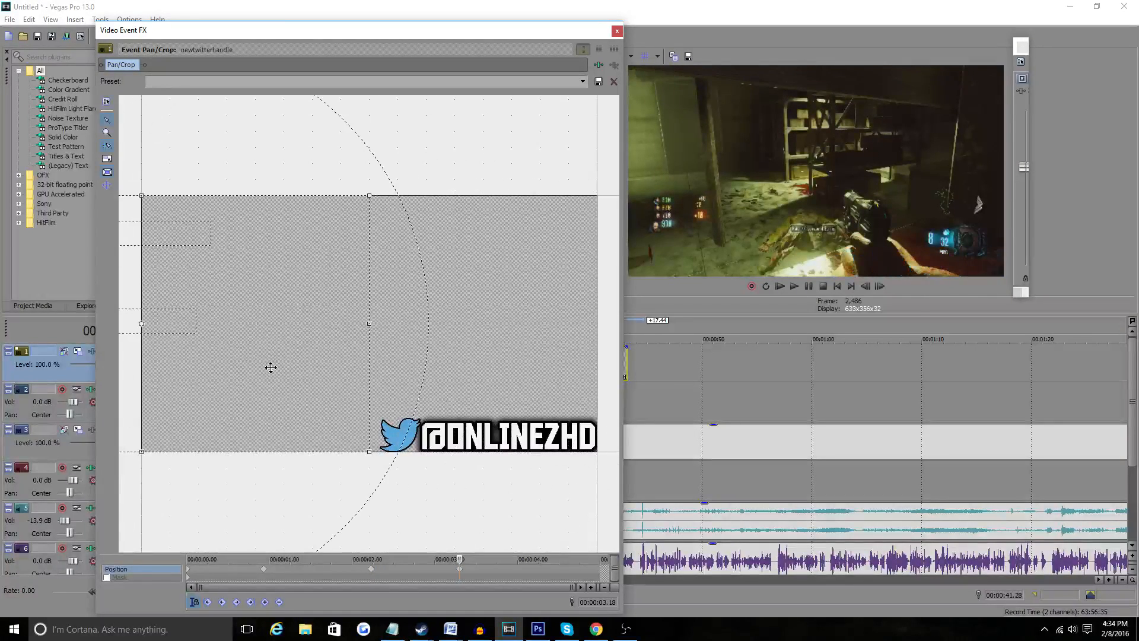
{"action": "left_click", "coordinate": [617, 30]}
Preview the Twitter handle overlay's slide-in and slide-out, starting at 00:00:36.39.
{"action": "left_click", "coordinate": [555, 370]}
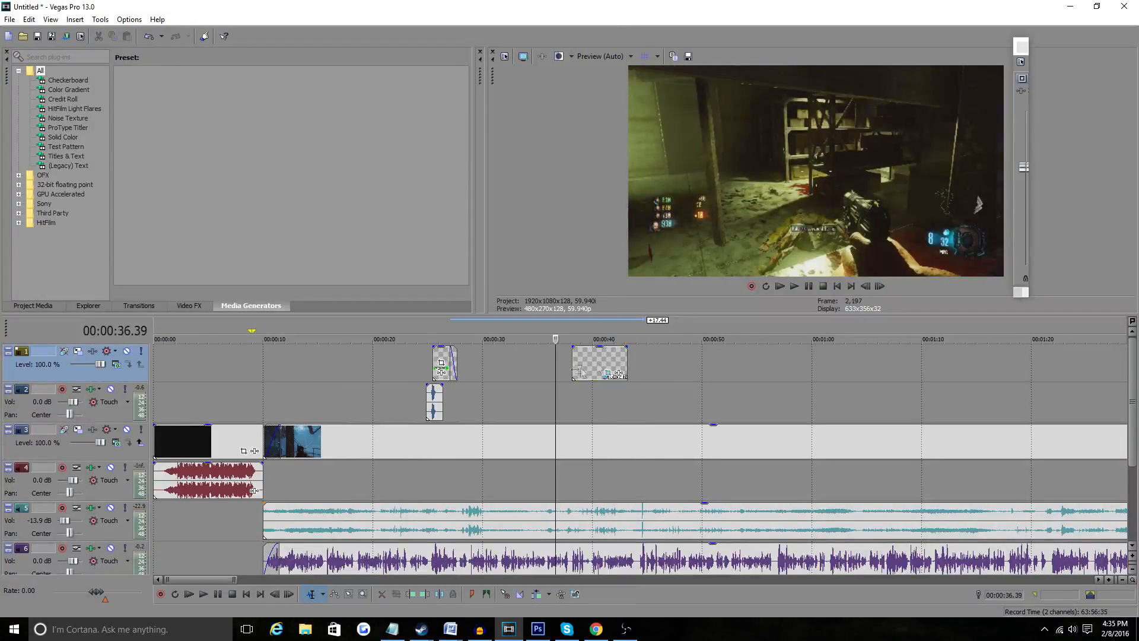
{"action": "left_click", "coordinate": [795, 286]}
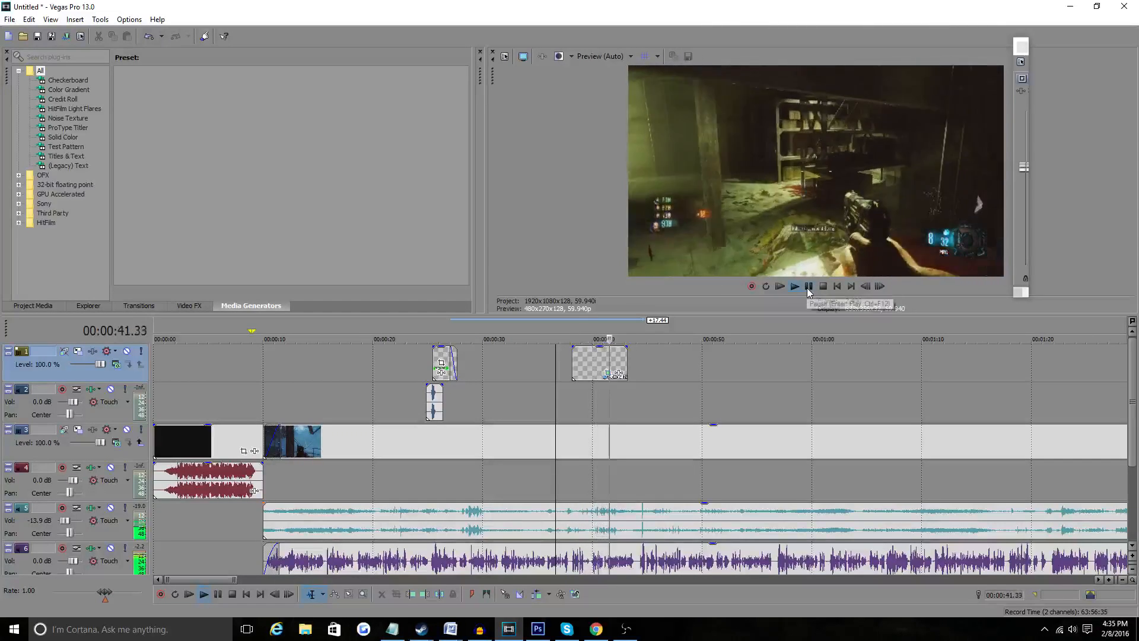
{"action": "left_click", "coordinate": [806, 287]}
Import subscribebutton.png from the Design Stuff folder onto the overlay video track at 00:00:54.39.
{"action": "left_click", "coordinate": [753, 361]}
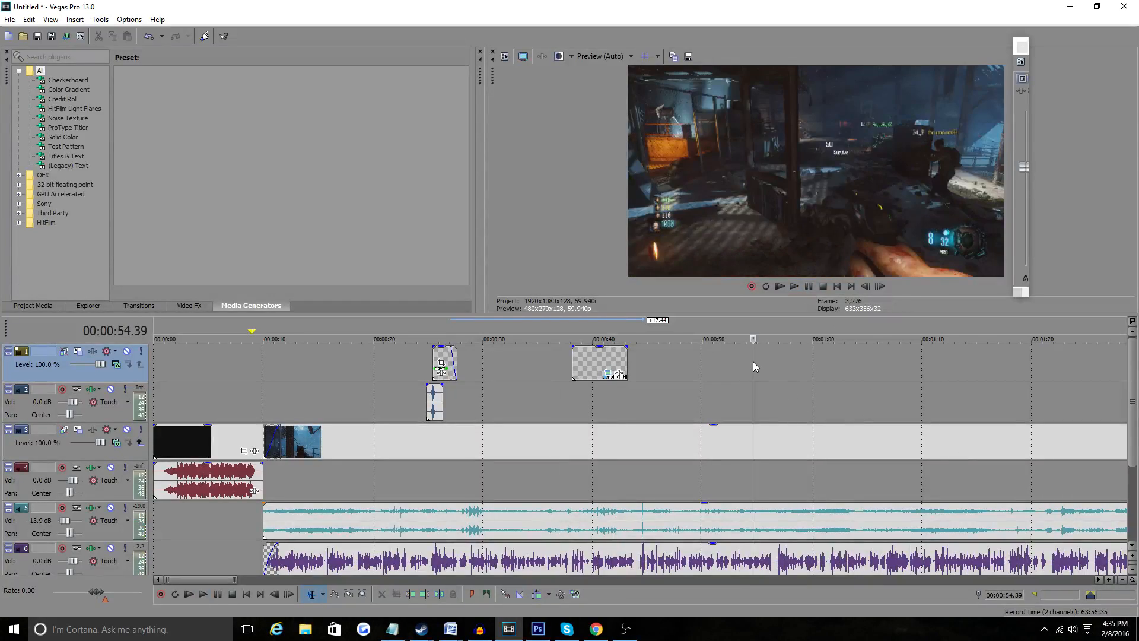
{"action": "left_click", "coordinate": [26, 37]}
{"action": "scroll", "coordinate": [236, 367], "scroll_direction": "down", "scroll_amount": 5}
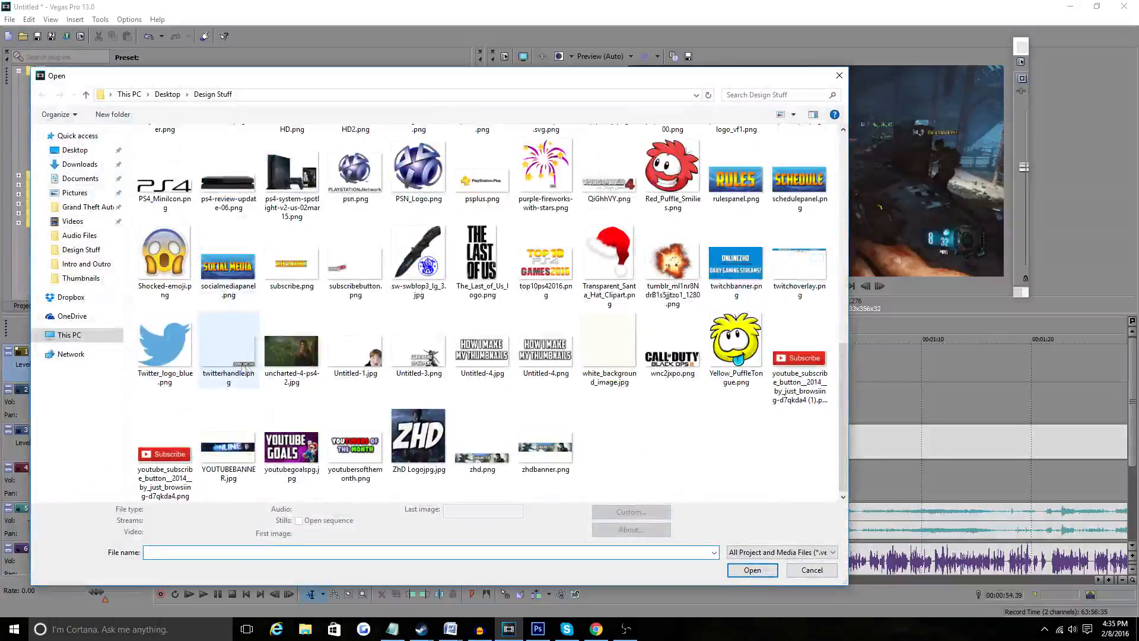
{"action": "double_click", "coordinate": [356, 264]}
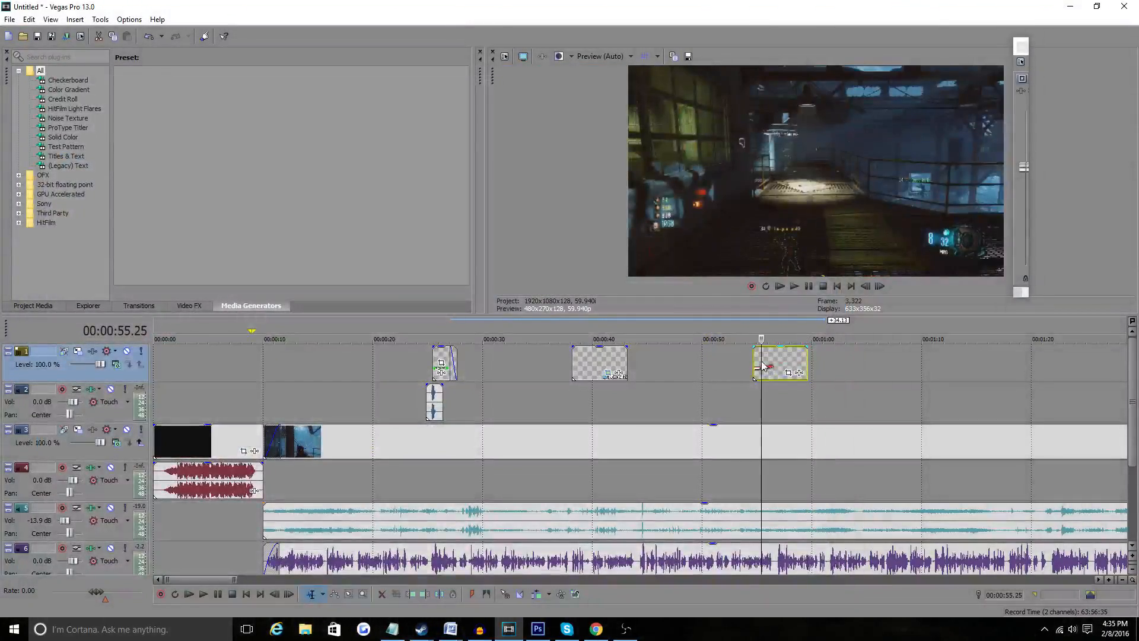
Edit the subscribe-button overlay's Pan/Crop from its first frame and preview the overlay over the gameplay.
{"action": "left_click", "coordinate": [788, 372]}
{"action": "left_click_drag", "start_coordinate": [250, 559], "coordinate": [121, 546]}
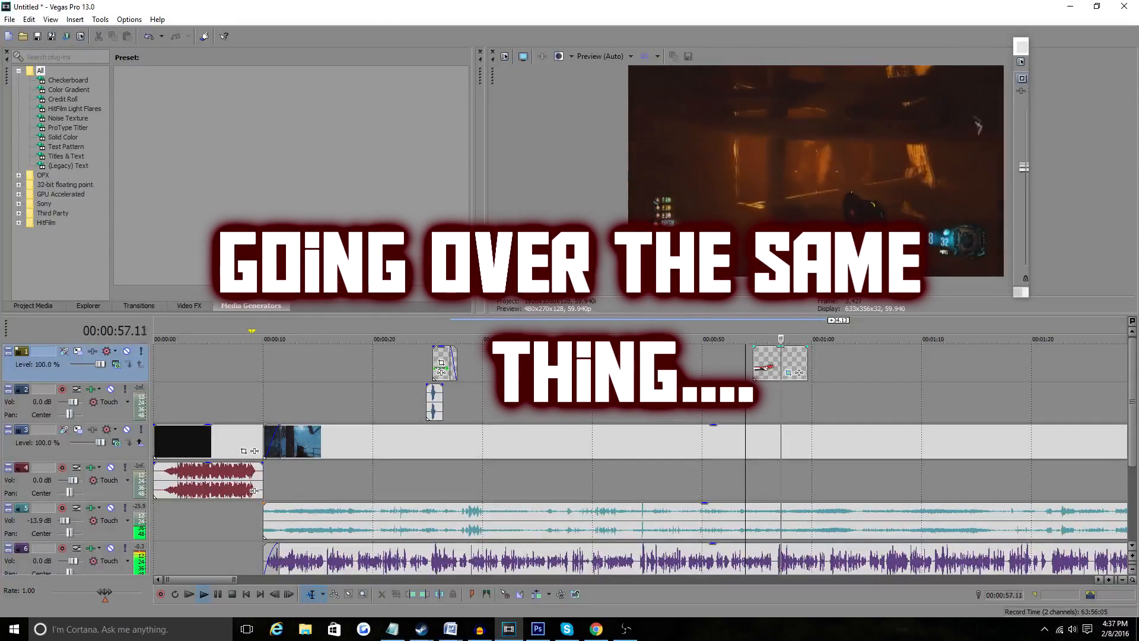
{"action": "left_click", "coordinate": [809, 287]}
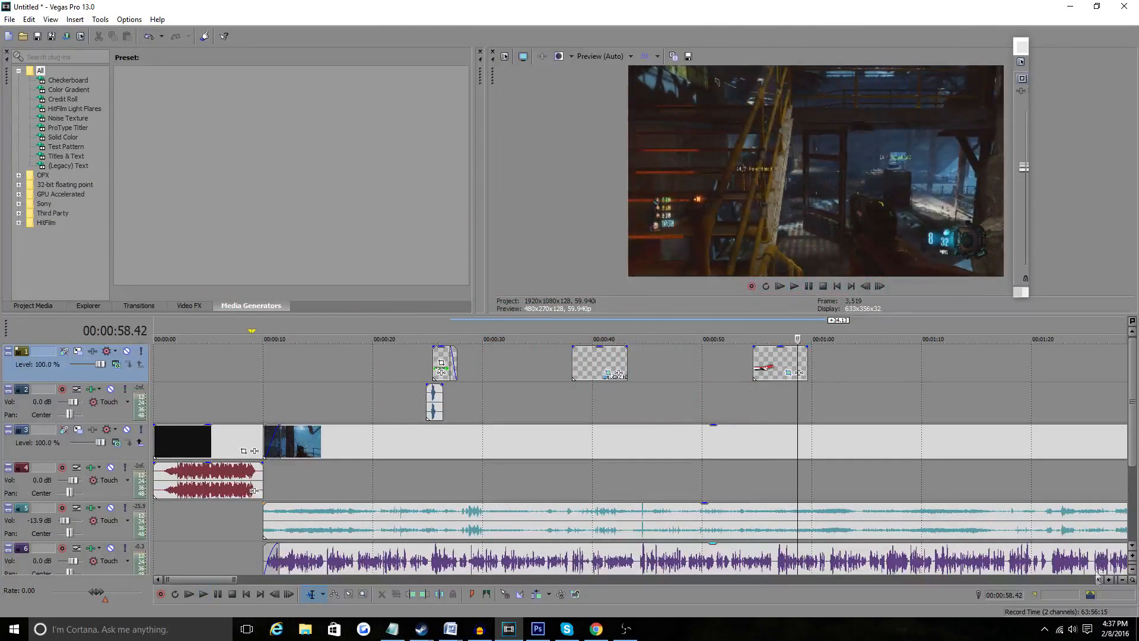
Try different volume levels on the voice recording track and set it to 0.1 dB.
{"action": "left_click", "coordinate": [1121, 581]}
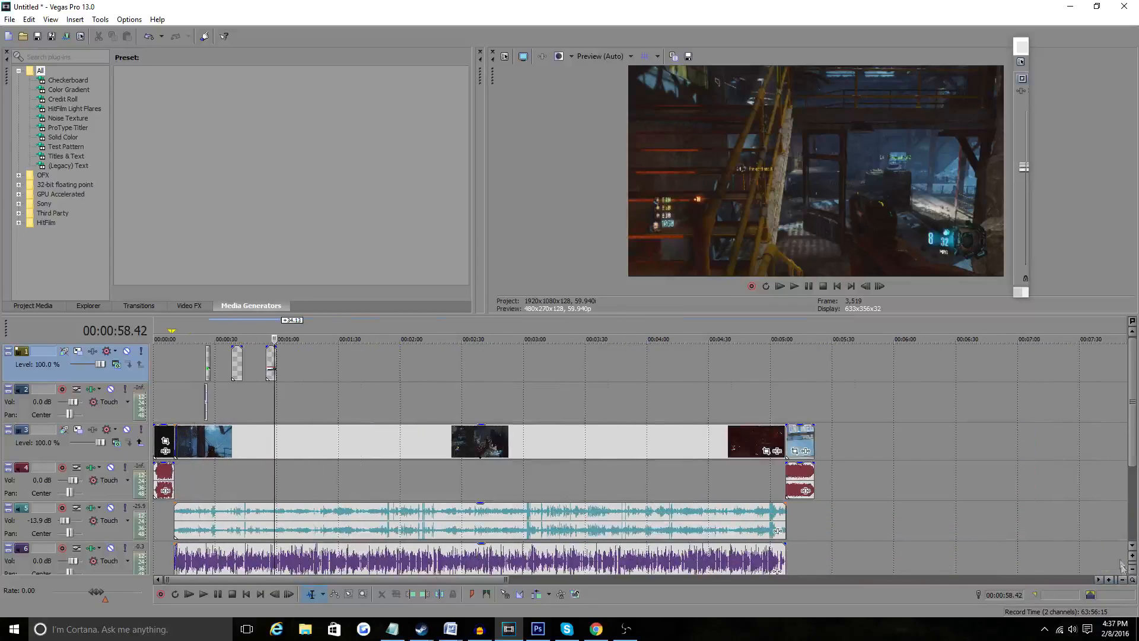
{"action": "left_click_drag", "start_coordinate": [1132, 445], "coordinate": [1116, 541]}
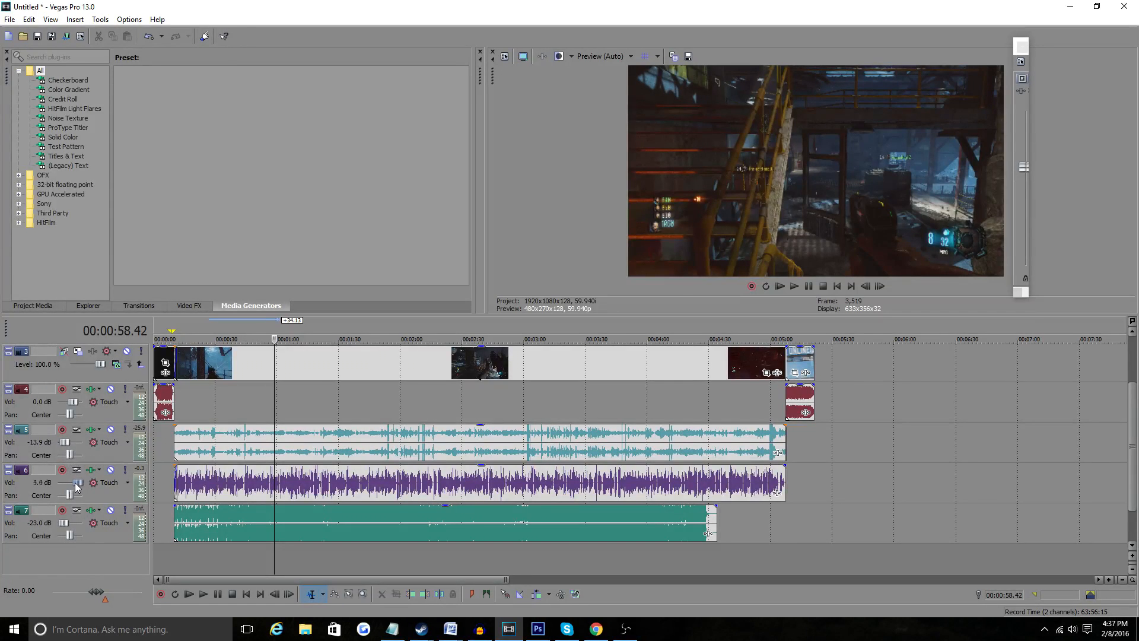
{"action": "left_click_drag", "start_coordinate": [71, 482], "coordinate": [75, 486]}
{"action": "left_click_drag", "start_coordinate": [75, 487], "coordinate": [68, 488]}
{"action": "left_click", "coordinate": [681, 390]}
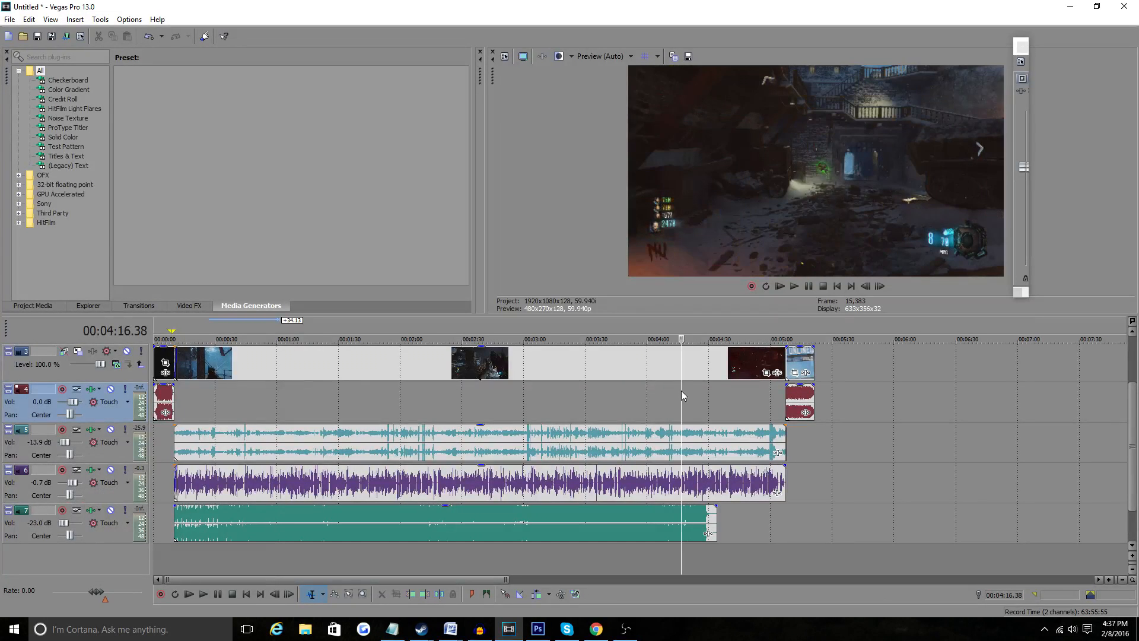
{"action": "left_click_drag", "start_coordinate": [72, 483], "coordinate": [80, 486]}
Preview the outro from its start at 00:05:07.23, and return to the overlay tracks.
{"action": "left_click", "coordinate": [767, 386]}
{"action": "left_click", "coordinate": [786, 355]}
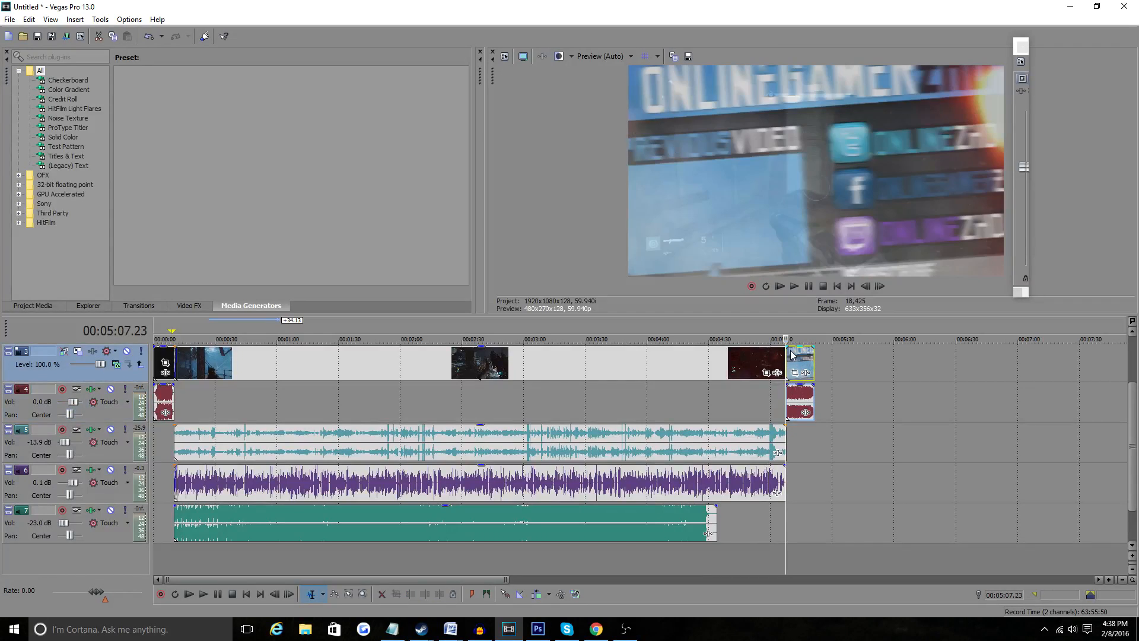
{"action": "left_click", "coordinate": [797, 287]}
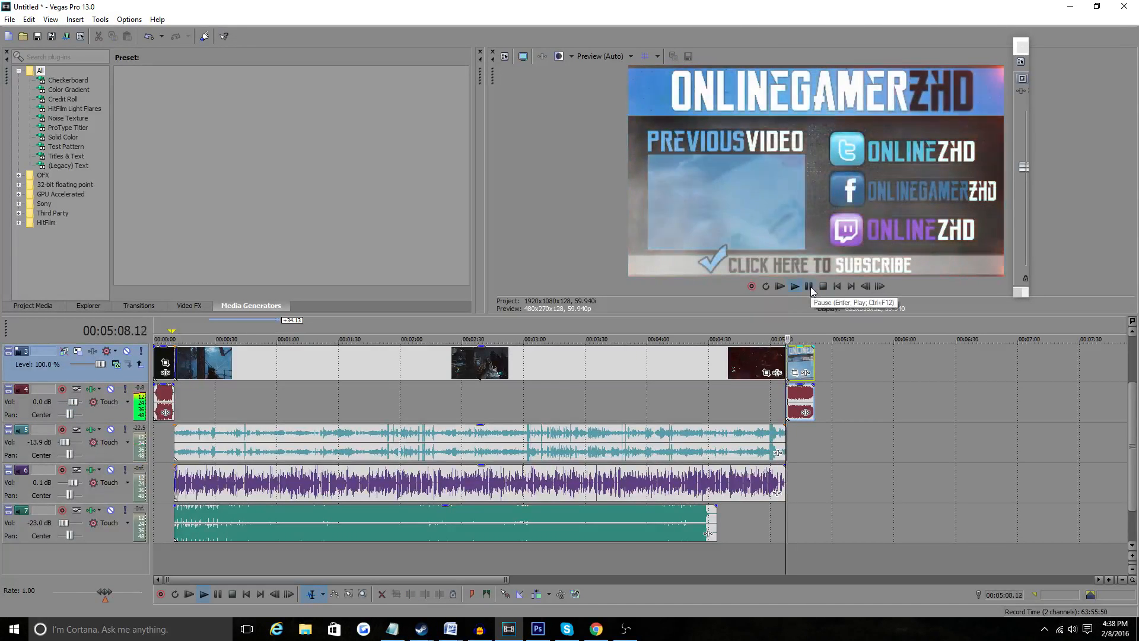
{"action": "scroll", "coordinate": [805, 404], "scroll_direction": "up", "scroll_amount": 2}
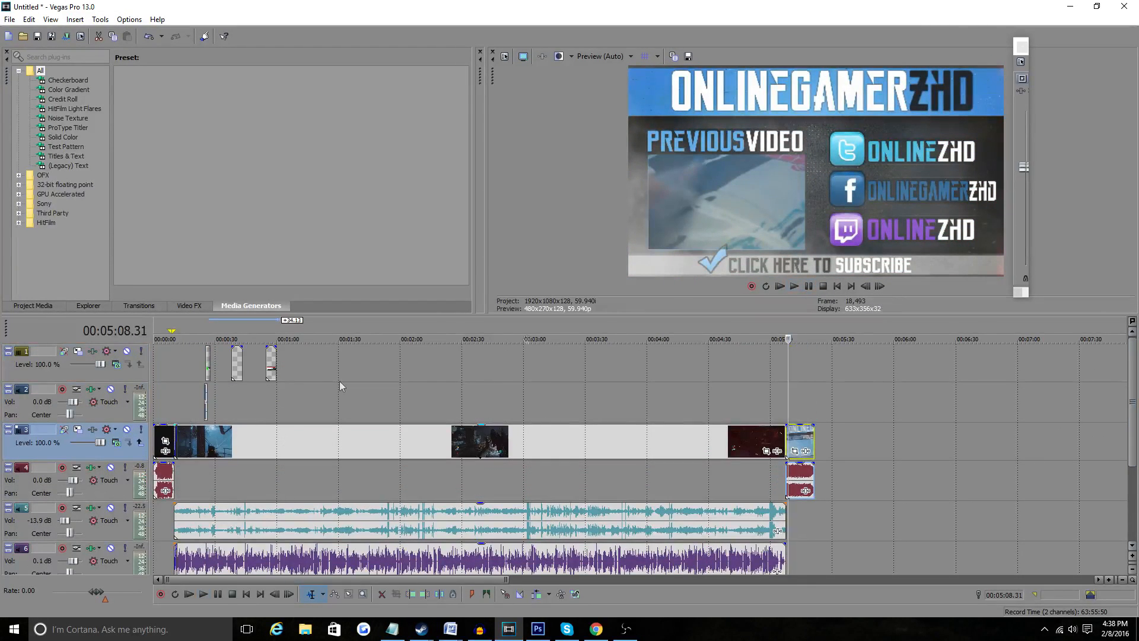
Insert a new video track above the overlays and import 700subsmp4.mp4 from the Documents folder at 00:05:13.44.
{"action": "left_click", "coordinate": [799, 401]}
{"action": "right_click", "coordinate": [33, 384]}
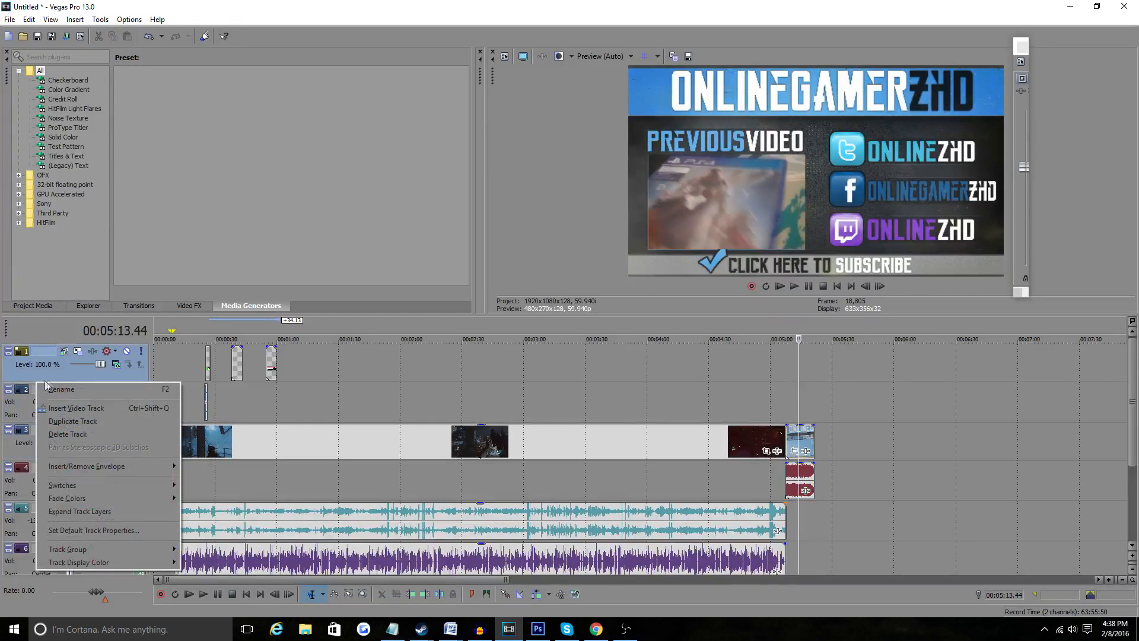
{"action": "left_click", "coordinate": [62, 406]}
{"action": "left_click", "coordinate": [23, 36]}
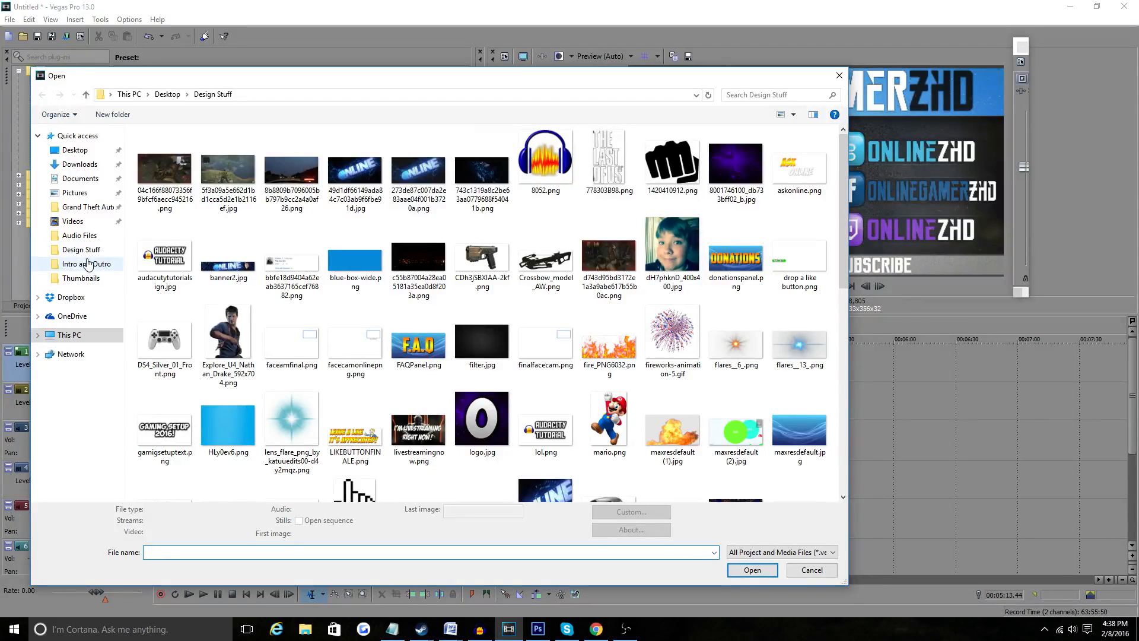
{"action": "left_click", "coordinate": [84, 280]}
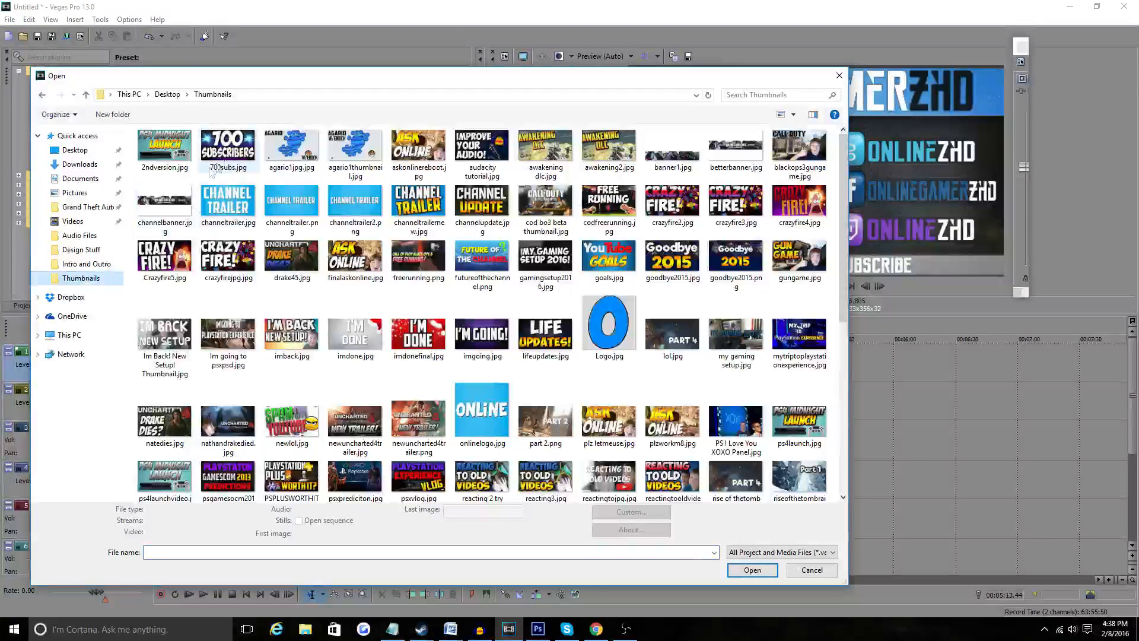
{"action": "left_click", "coordinate": [87, 180]}
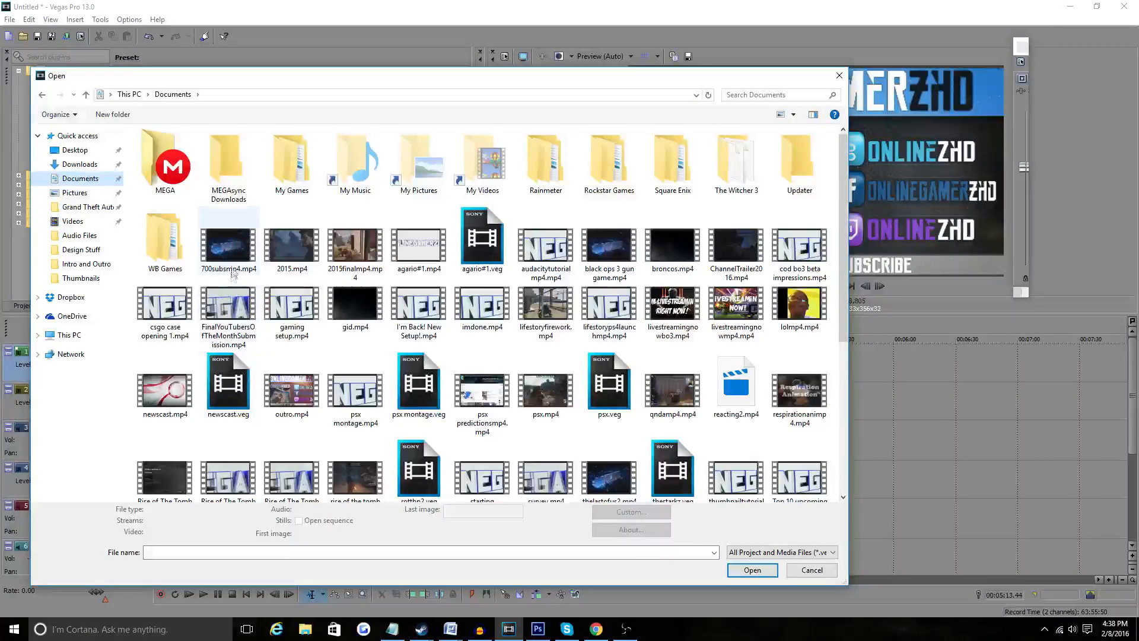
{"action": "double_click", "coordinate": [232, 272]}
Split the webcam clip at two points, the second at 00:06:52.39, and delete the sections before and after the middle part.
{"action": "left_click", "coordinate": [920, 362]}
{"action": "key", "text": "s"}
{"action": "left_click", "coordinate": [1002, 368]}
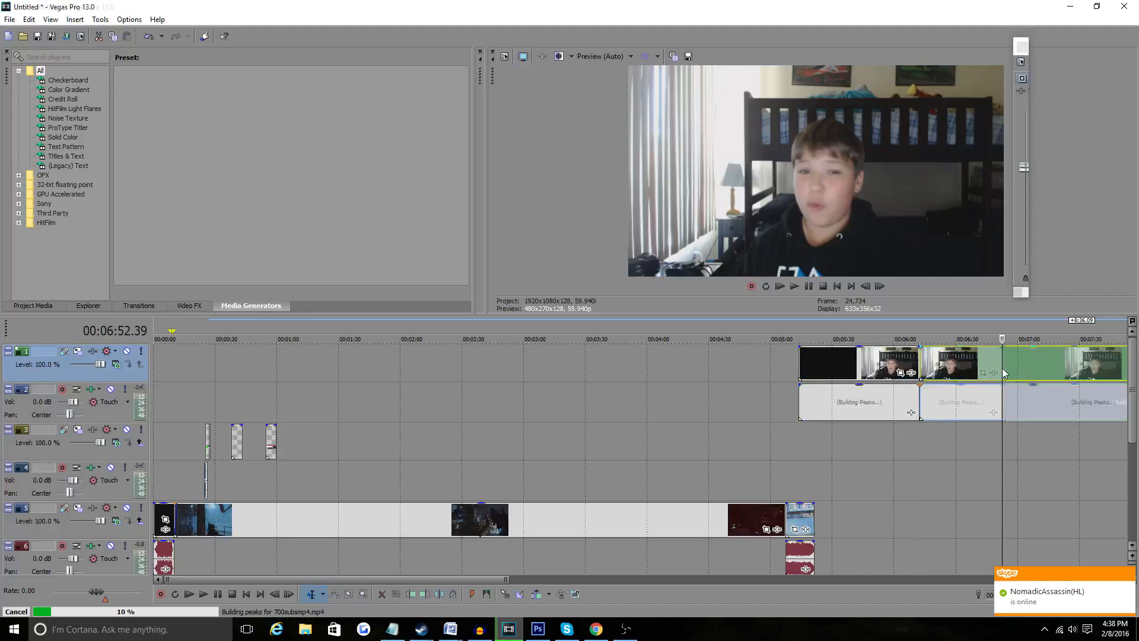
{"action": "key", "text": "s"}
{"action": "right_click", "coordinate": [1039, 363]}
{"action": "left_click", "coordinate": [1027, 363]}
{"action": "right_click", "coordinate": [871, 366]}
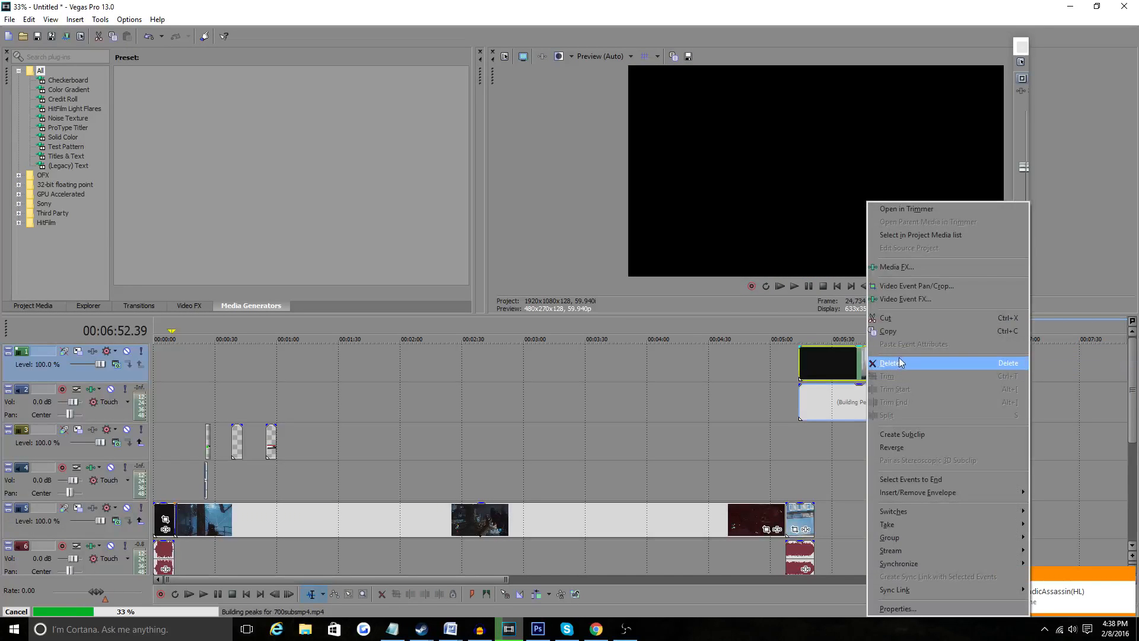
{"action": "left_click", "coordinate": [884, 364]}
Move the remaining webcam clip to the start of the outro and trim its end to within the outro's length.
{"action": "left_click_drag", "start_coordinate": [932, 388], "coordinate": [800, 388]}
{"action": "left_click", "coordinate": [794, 390]}
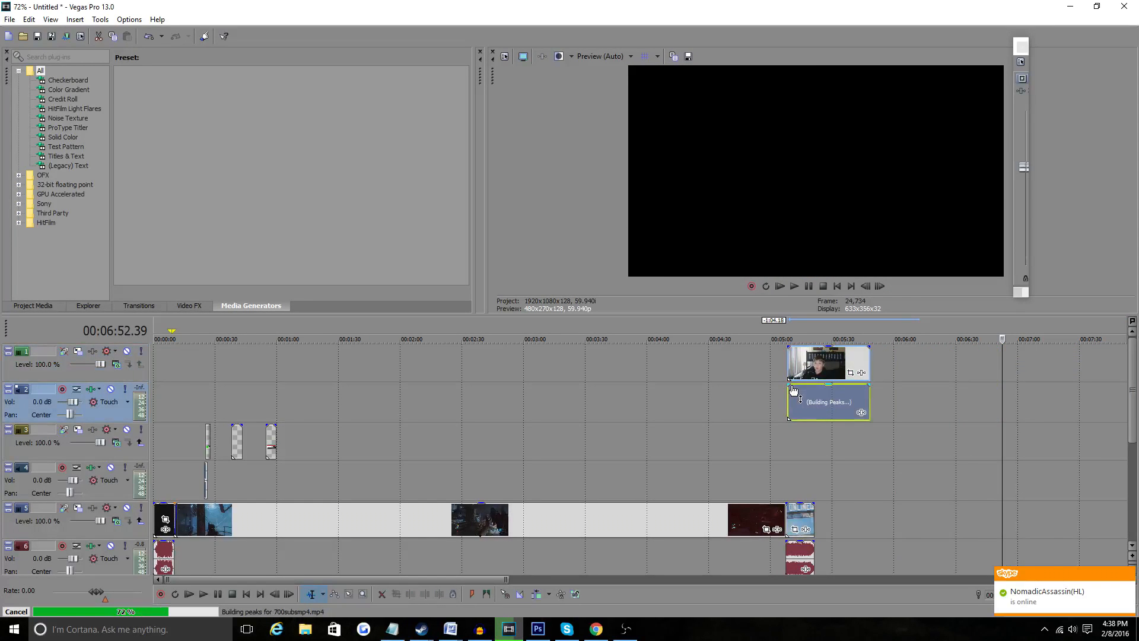
{"action": "left_click", "coordinate": [796, 371]}
{"action": "left_click_drag", "start_coordinate": [869, 369], "coordinate": [805, 370]}
In the webcam clip's Pan/Crop, go to the first frame and enlarge the crop frame to shrink the picture over the outro.
{"action": "left_click", "coordinate": [797, 362]}
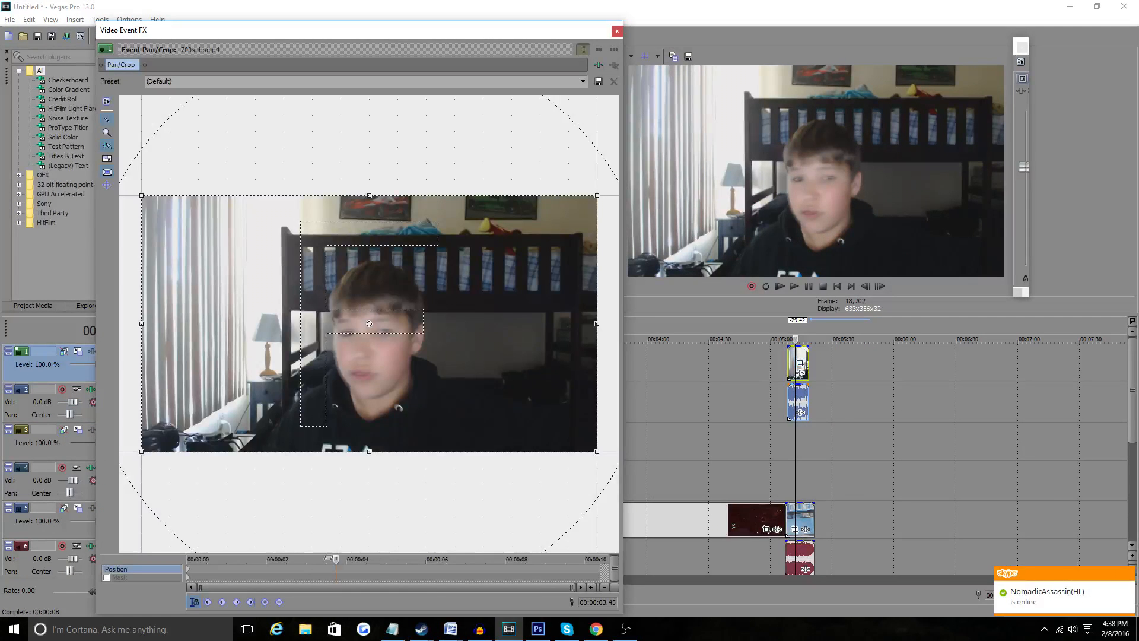
{"action": "left_click_drag", "start_coordinate": [334, 557], "coordinate": [188, 557]}
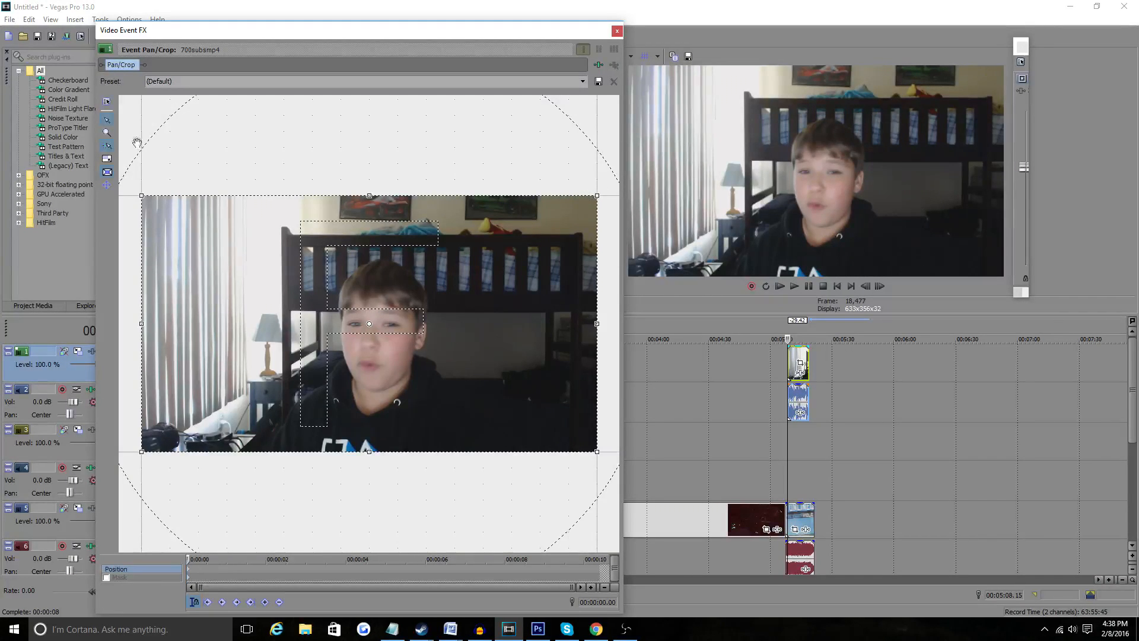
{"action": "left_click", "coordinate": [105, 134]}
{"action": "right_click", "coordinate": [298, 282]}
{"action": "right_click", "coordinate": [339, 312]}
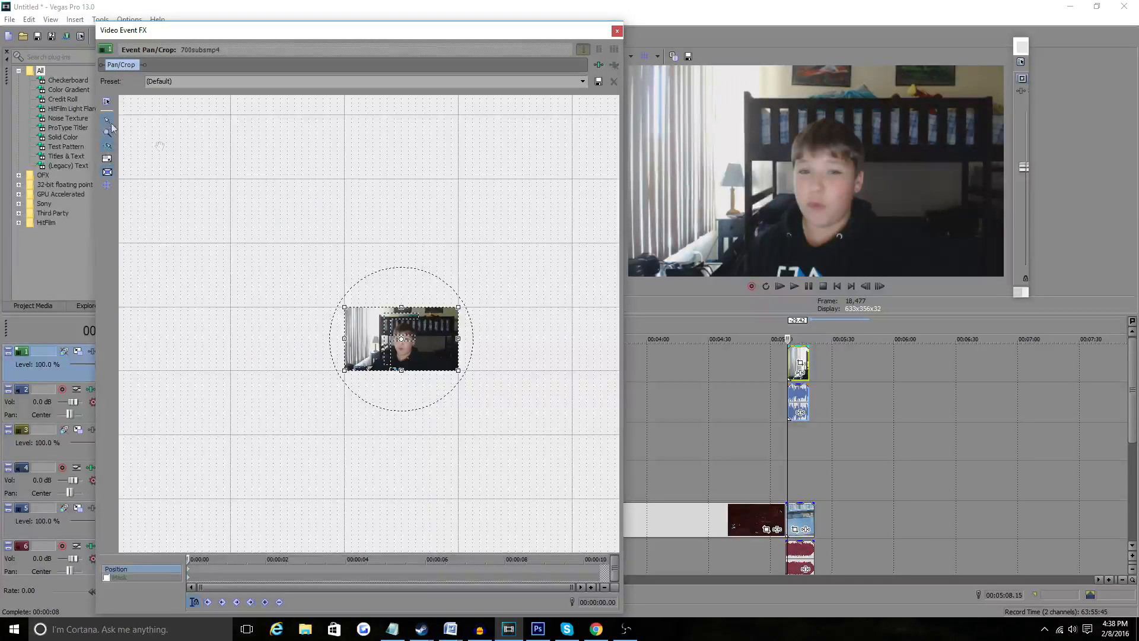
{"action": "left_click_drag", "start_coordinate": [452, 308], "coordinate": [508, 272]}
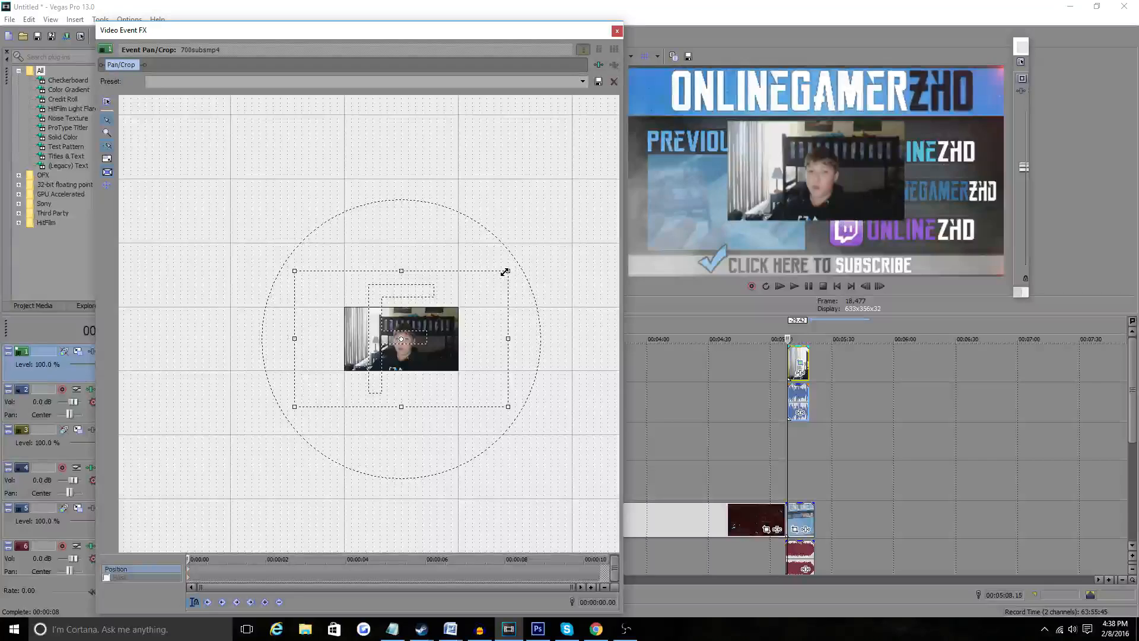
Shift the shrunken webcam picture under the Previous Video heading and reduce it a little further.
{"action": "left_click_drag", "start_coordinate": [420, 331], "coordinate": [479, 306]}
{"action": "left_click_drag", "start_coordinate": [352, 314], "coordinate": [342, 312]}
{"action": "left_click_drag", "start_coordinate": [439, 321], "coordinate": [444, 325]}
{"action": "left_click_drag", "start_coordinate": [581, 251], "coordinate": [586, 246]}
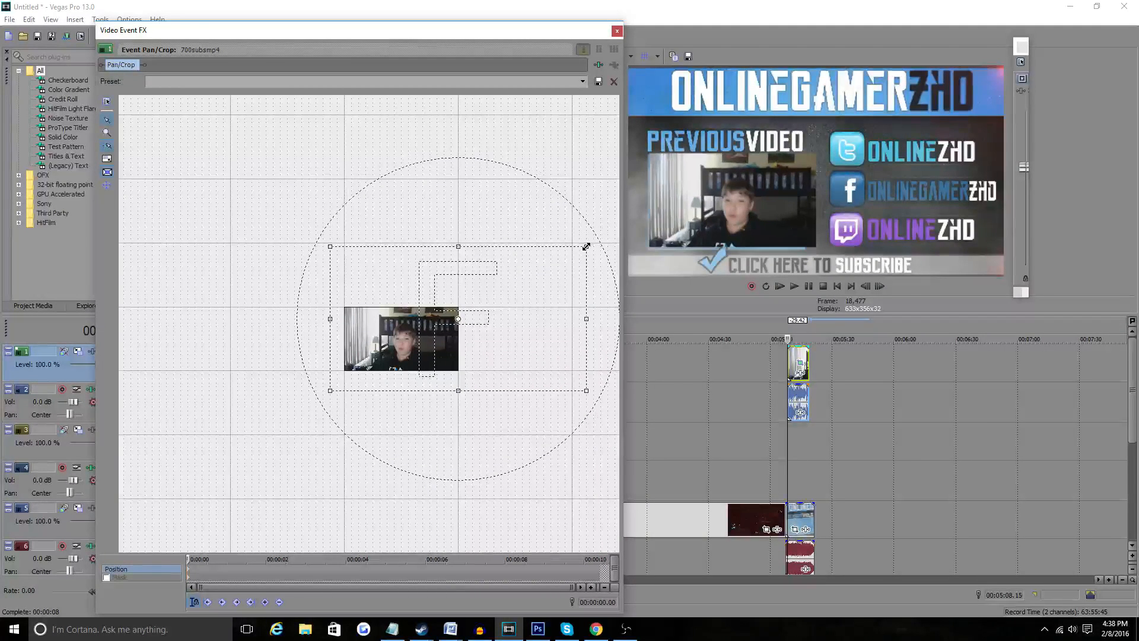
{"action": "left_click_drag", "start_coordinate": [501, 291], "coordinate": [511, 284]}
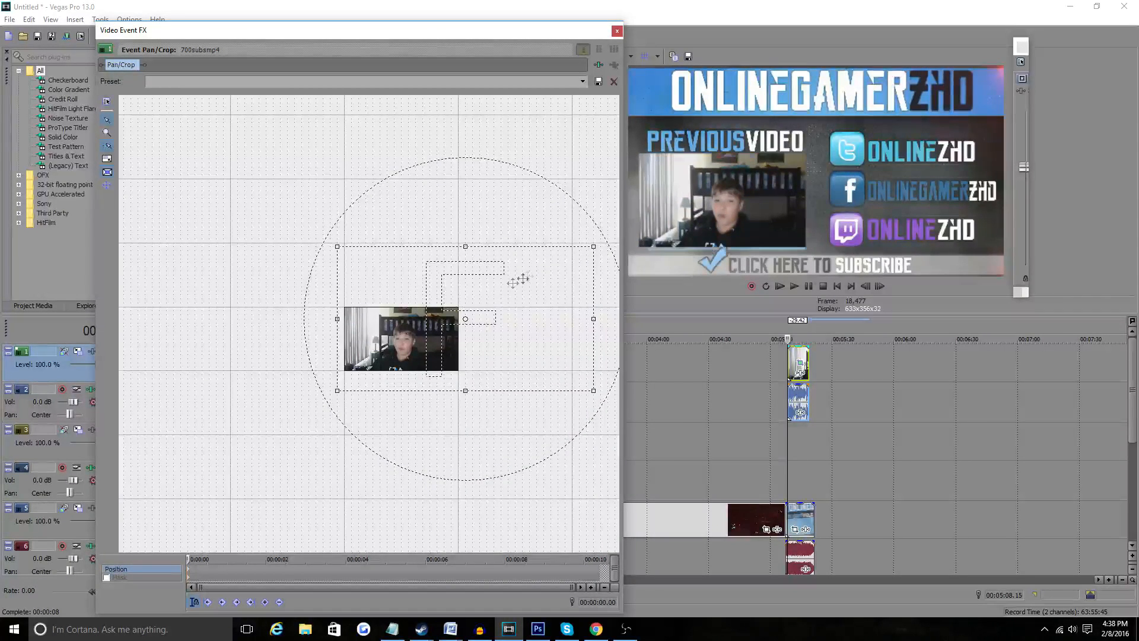
Fine-tune the crop frame's edges and position so the webcam picture fills the Previous Video box, and close Pan/Crop.
{"action": "left_click_drag", "start_coordinate": [341, 245], "coordinate": [347, 247]}
{"action": "left_click_drag", "start_coordinate": [396, 288], "coordinate": [396, 285]}
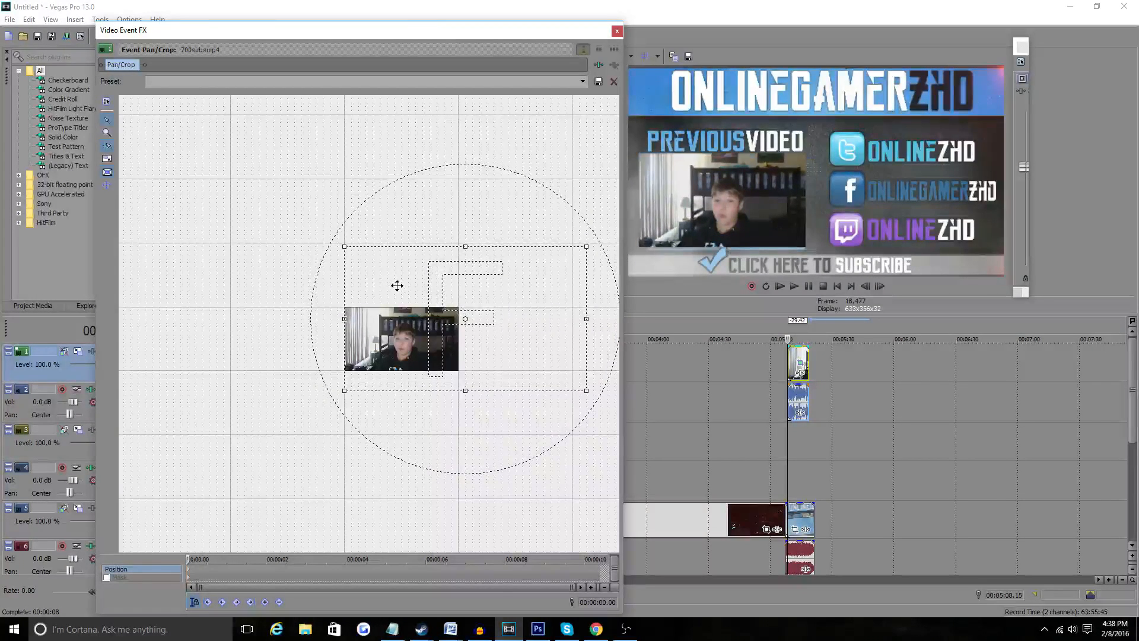
{"action": "left_click_drag", "start_coordinate": [465, 393], "coordinate": [465, 386]}
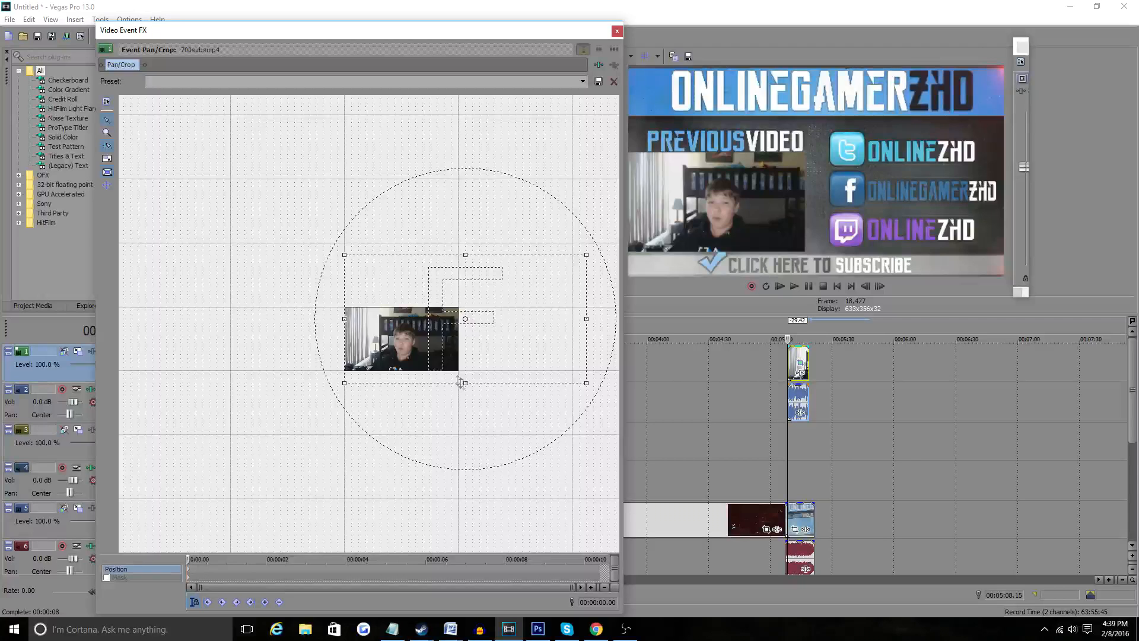
{"action": "left_click_drag", "start_coordinate": [445, 325], "coordinate": [438, 325]}
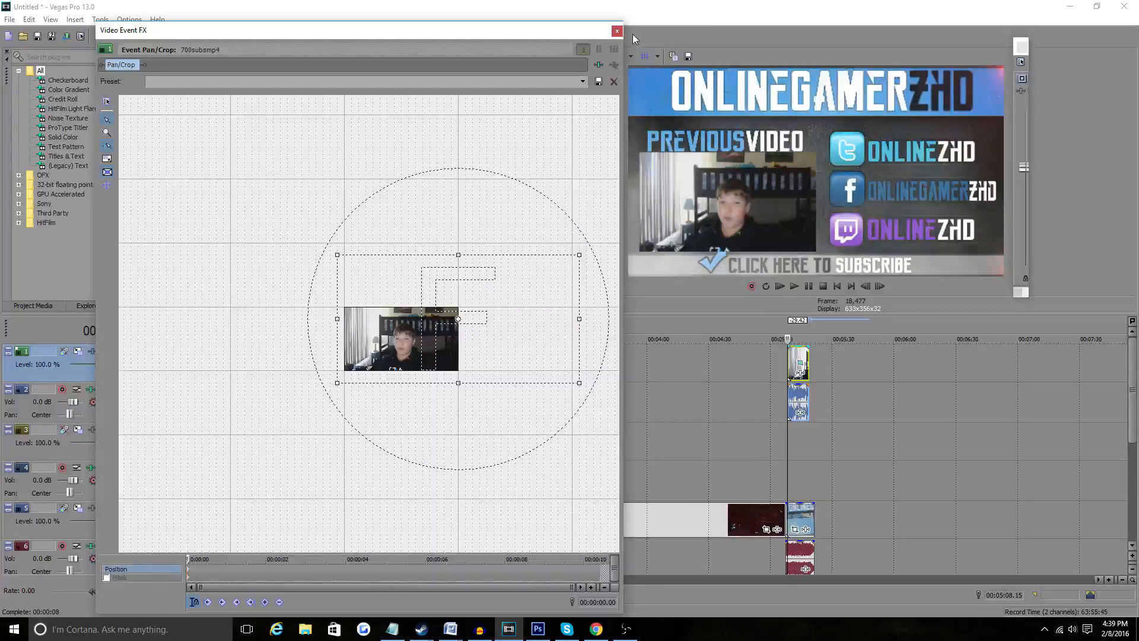
{"action": "left_click", "coordinate": [617, 31]}
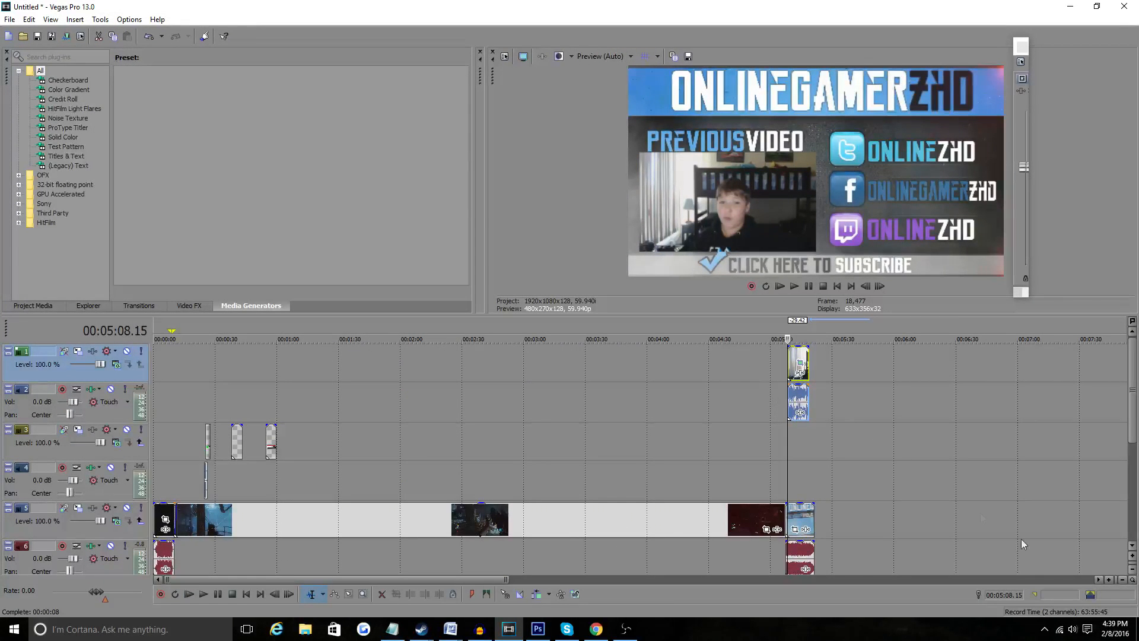
Extend the webcam clip to span most of the outro, and add a fade-in and fade-out to its video.
{"action": "left_click", "coordinate": [1108, 580]}
{"action": "left_click", "coordinate": [1108, 579]}
{"action": "left_click", "coordinate": [1108, 579]}
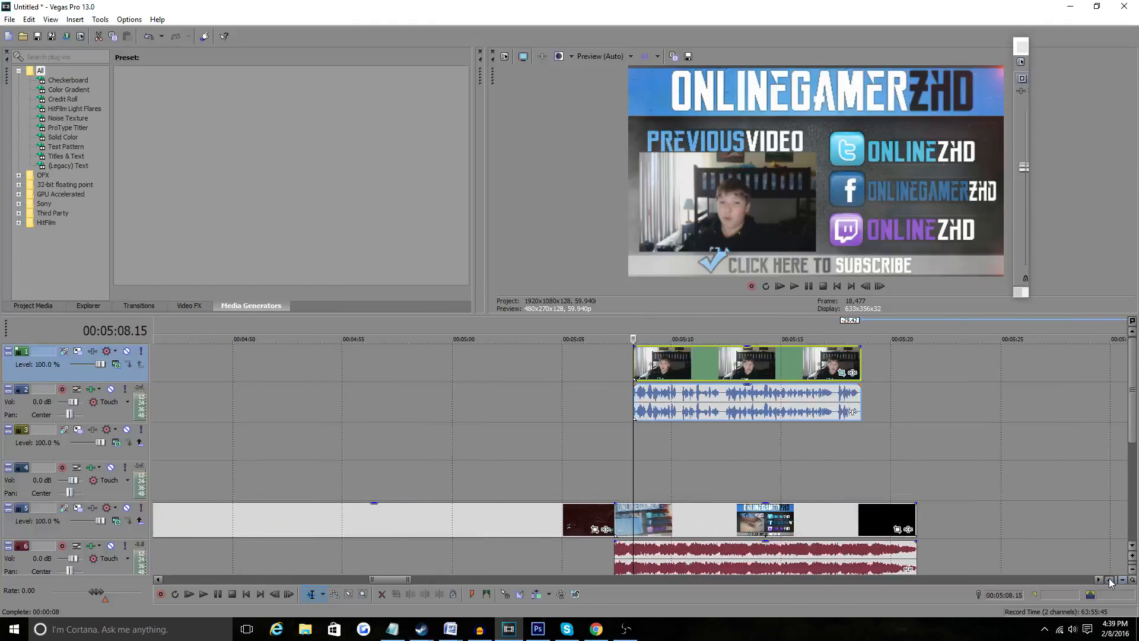
{"action": "left_click_drag", "start_coordinate": [856, 372], "coordinate": [866, 347]}
{"action": "left_click_drag", "start_coordinate": [632, 377], "coordinate": [630, 346]}
Preview the transition from gameplay to the outro with the webcam clip, starting at 00:05:05.36.
{"action": "left_click", "coordinate": [574, 403]}
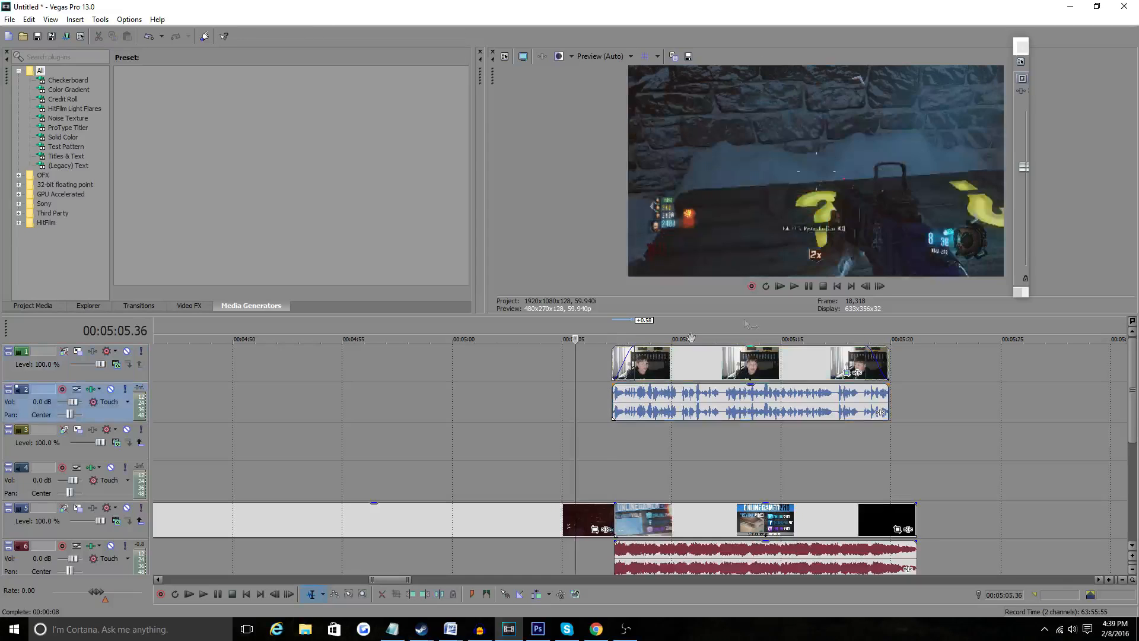
{"action": "left_click", "coordinate": [794, 287]}
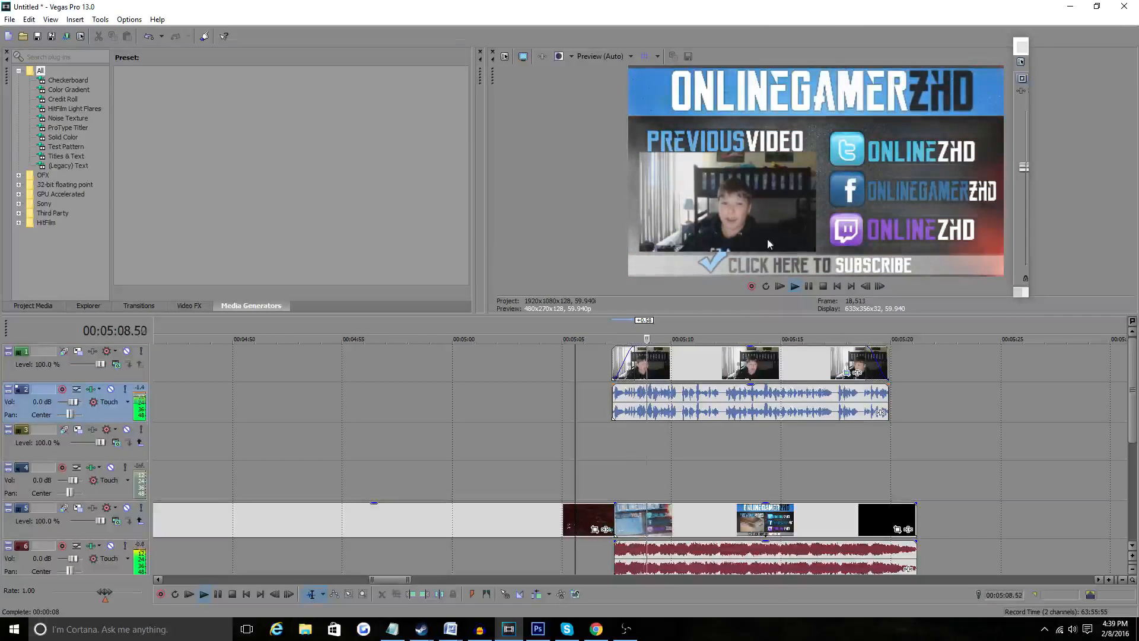
{"action": "left_click", "coordinate": [808, 286]}
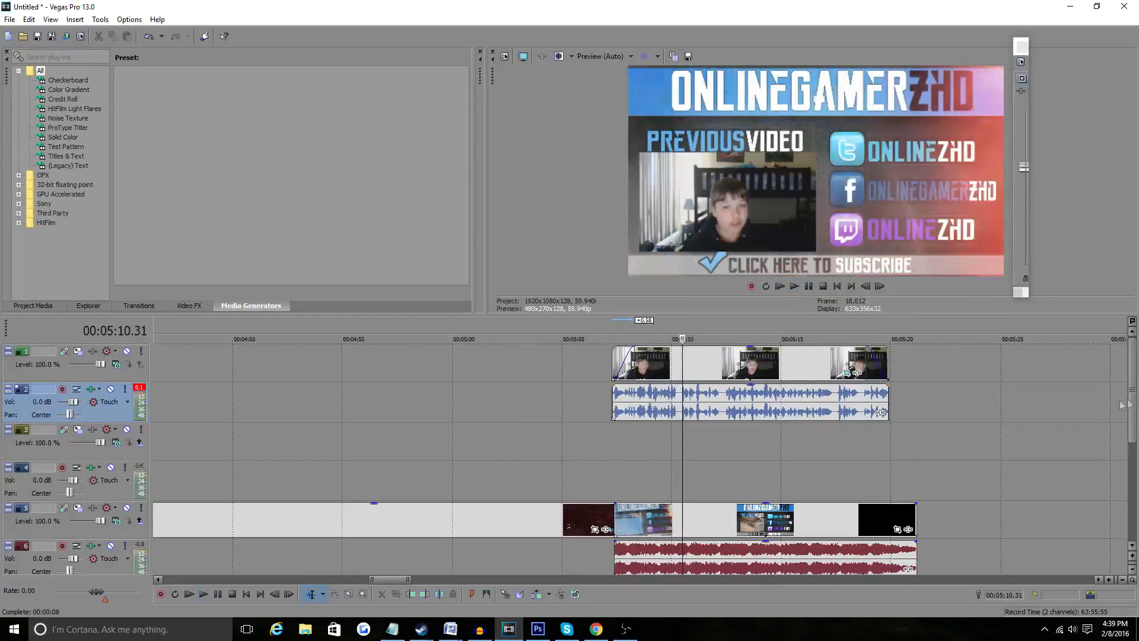
Import the Drake - Hotline Bling MP3 from the Downloads folder onto the music track.
{"action": "left_click_drag", "start_coordinate": [1135, 407], "coordinate": [1134, 480]}
{"action": "left_click", "coordinate": [24, 34]}
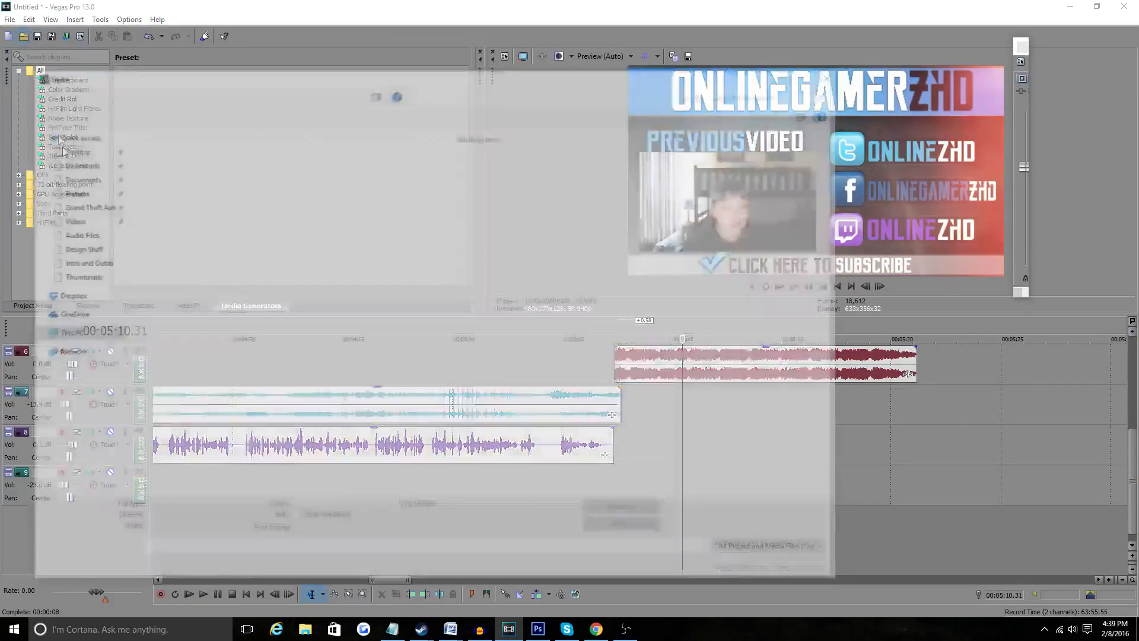
{"action": "left_click", "coordinate": [80, 164]}
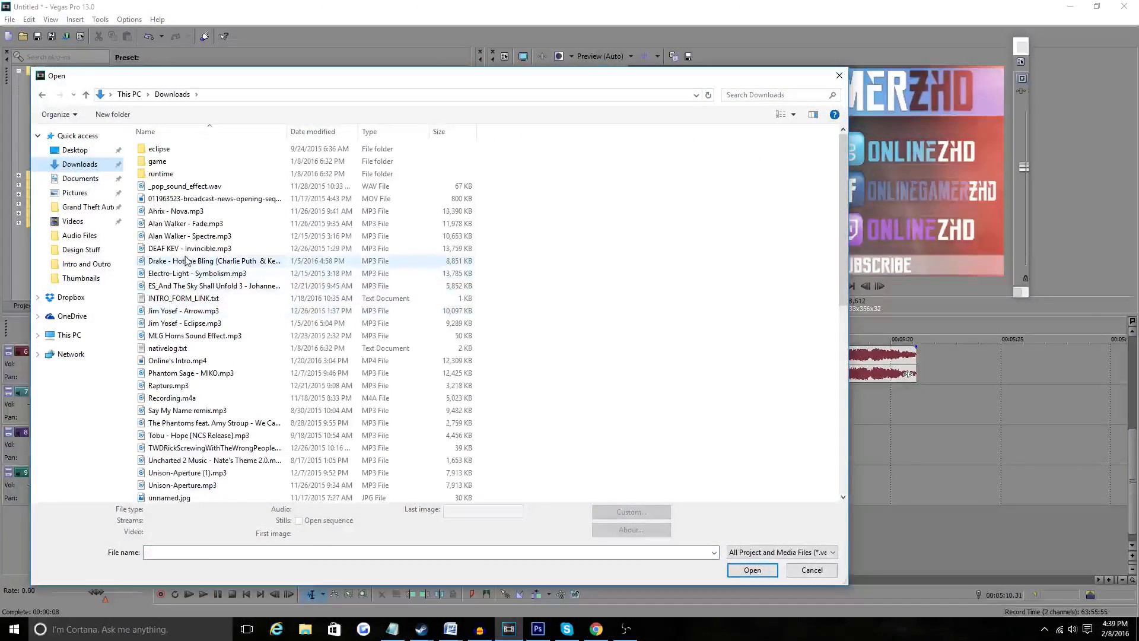
{"action": "double_click", "coordinate": [415, 261]}
Split the imported song at 00:06:34.39 and 00:07:44.17, and delete the sections before and after the middle part.
{"action": "scroll", "coordinate": [712, 558], "scroll_direction": "down", "scroll_amount": 2}
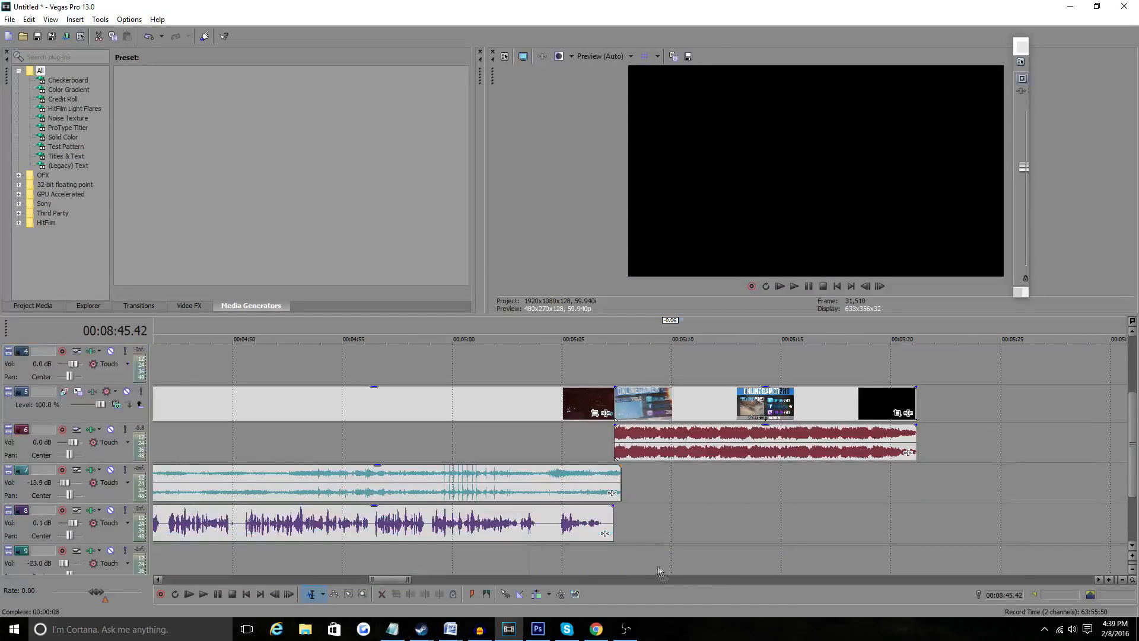
{"action": "left_click", "coordinate": [1122, 580]}
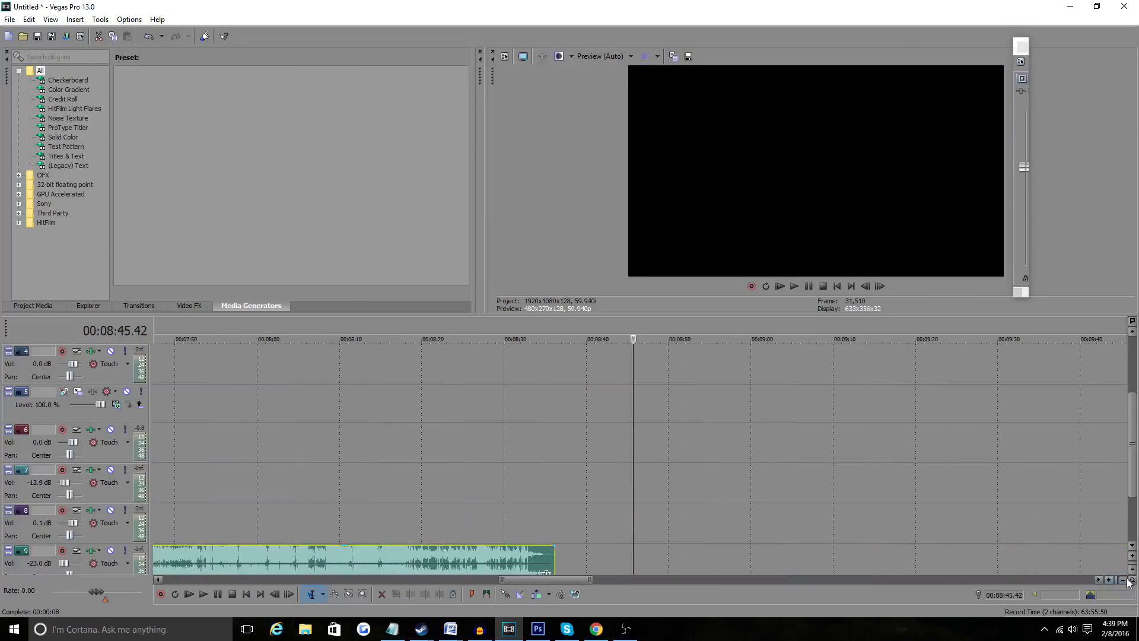
{"action": "left_click", "coordinate": [453, 557]}
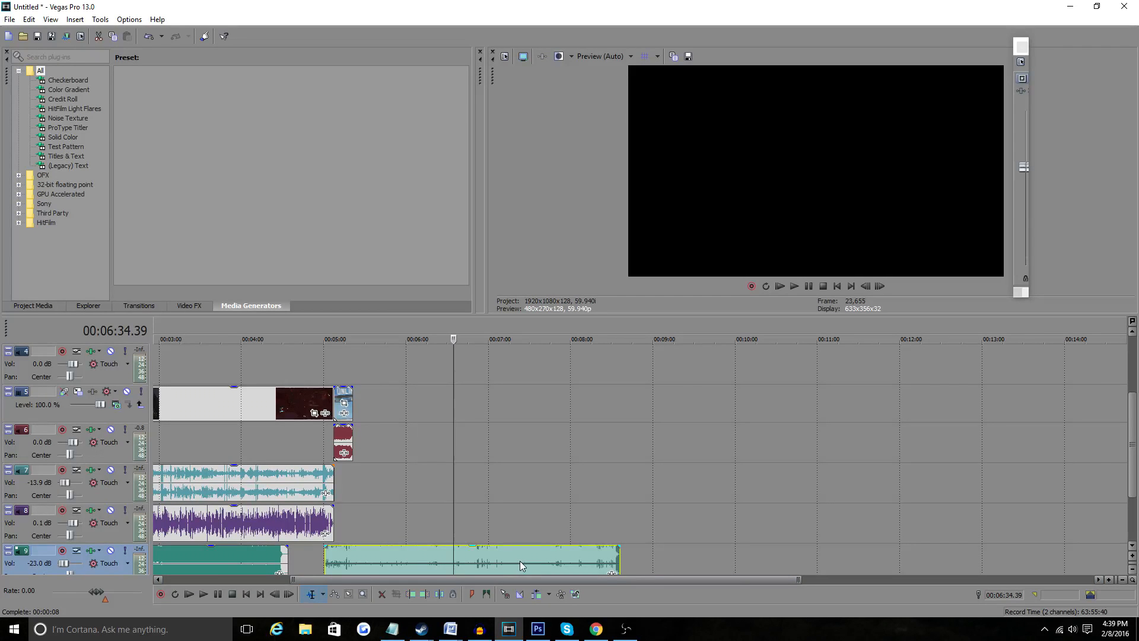
{"action": "key", "text": "s"}
{"action": "left_click", "coordinate": [549, 564]}
{"action": "right_click", "coordinate": [576, 561]}
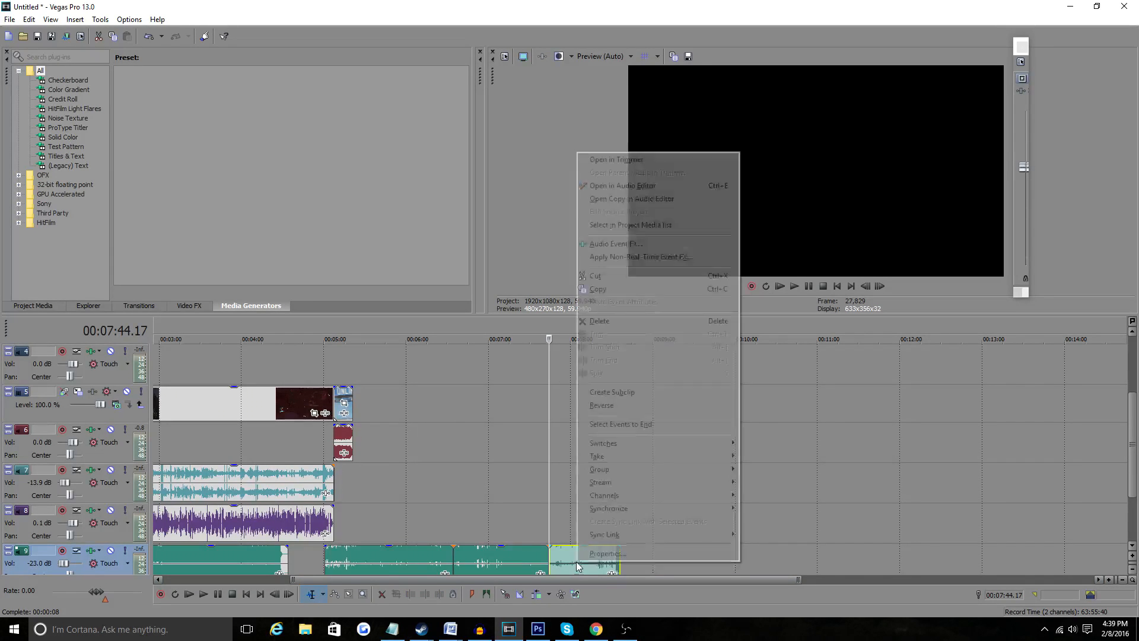
{"action": "left_click", "coordinate": [587, 324]}
{"action": "left_click", "coordinate": [414, 564]}
{"action": "right_click", "coordinate": [414, 565]}
{"action": "left_click", "coordinate": [470, 320]}
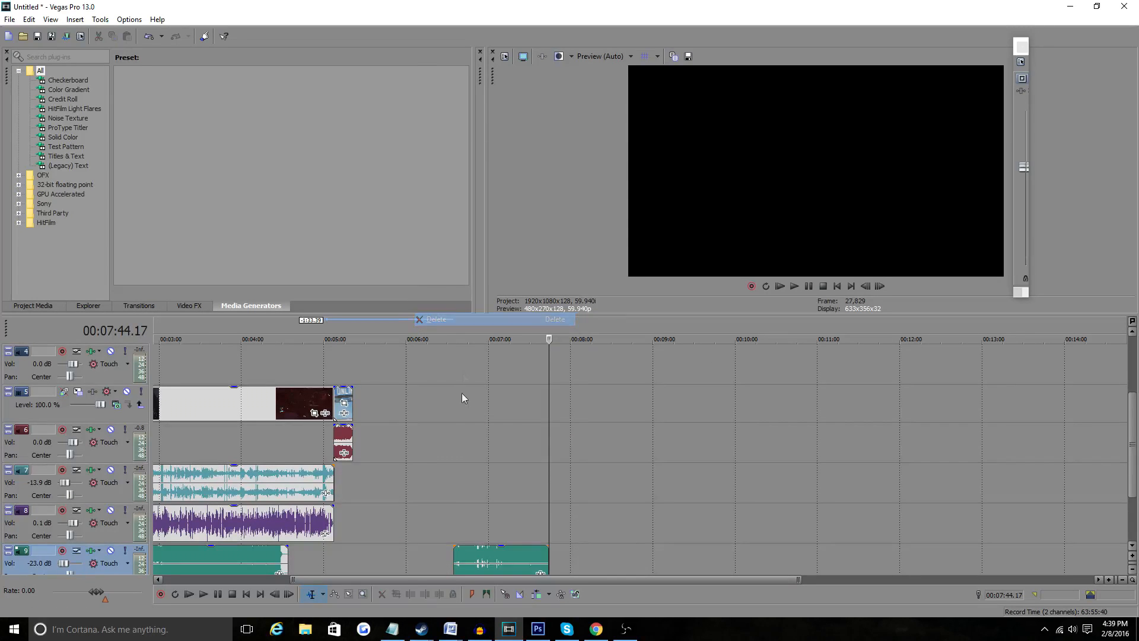
Move the remaining song section to a new audio track beneath the outro, and lower the outro audio track's volume to -Inf.
{"action": "scroll", "coordinate": [1136, 481], "scroll_direction": "down", "scroll_amount": 2}
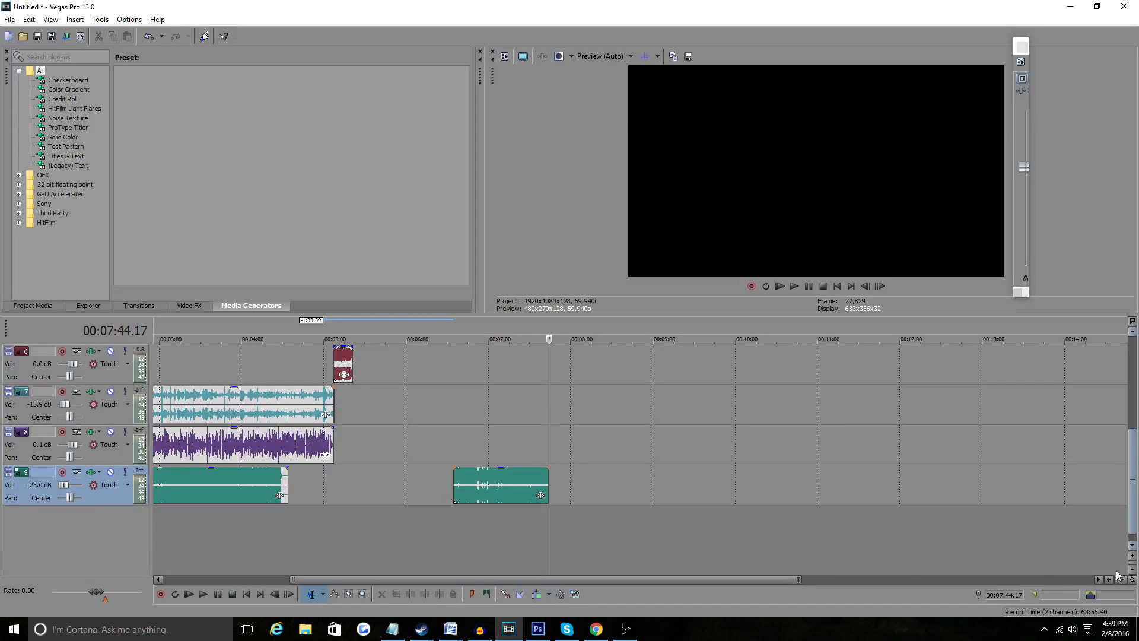
{"action": "left_click_drag", "start_coordinate": [504, 503], "coordinate": [347, 535]}
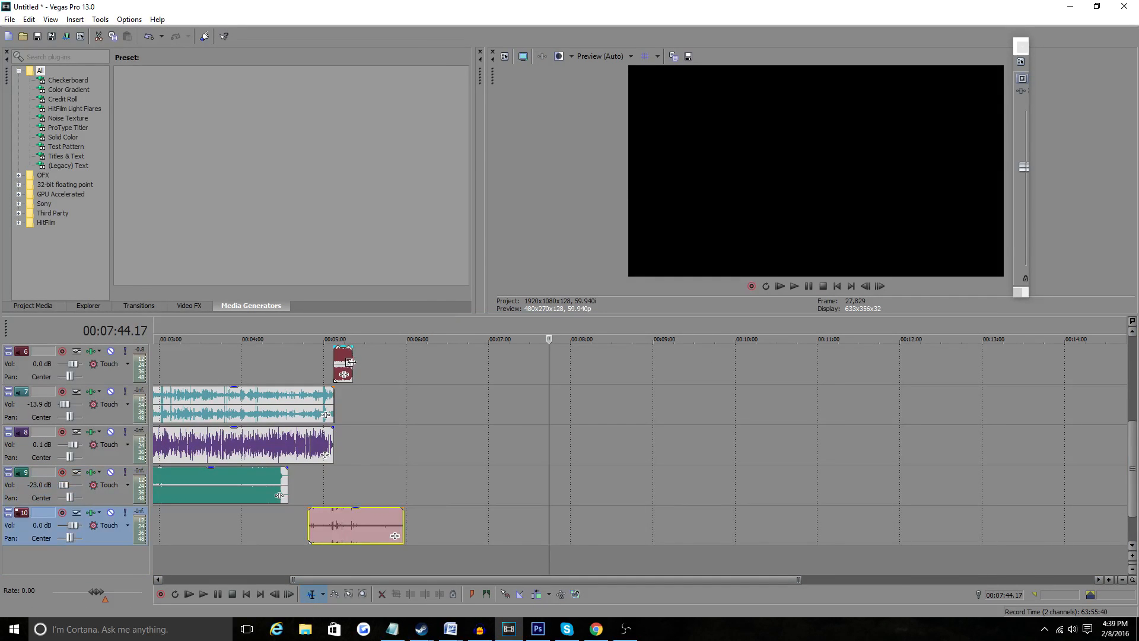
{"action": "left_click", "coordinate": [326, 521]}
{"action": "left_click", "coordinate": [1108, 579]}
{"action": "left_click", "coordinate": [1108, 579]}
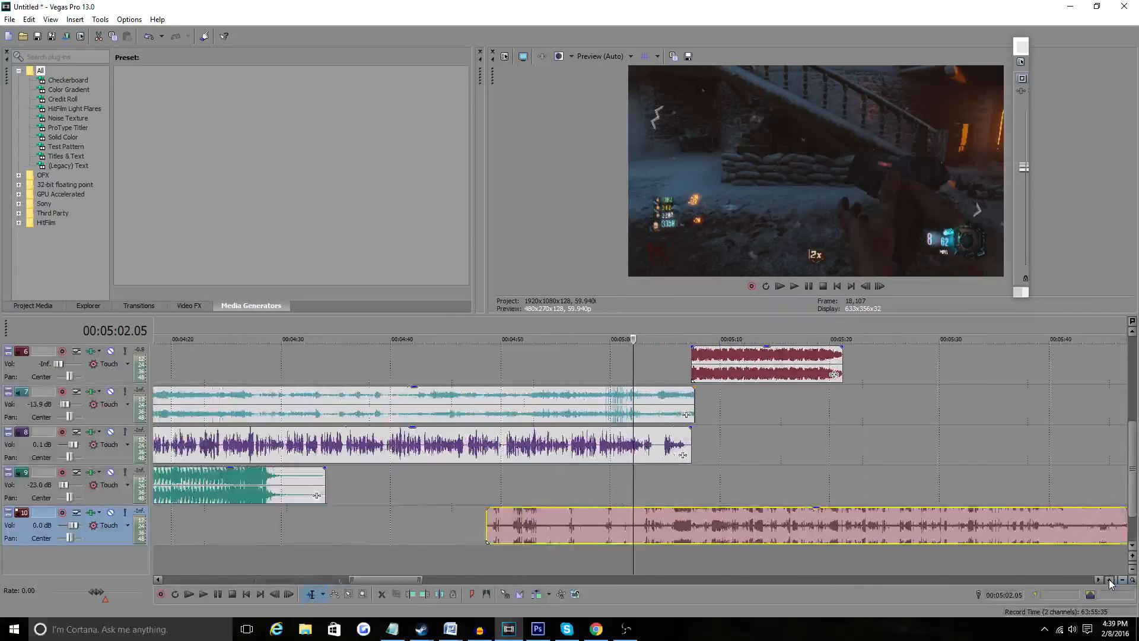
Start the song section at about 00:05:04 with a fade-in, and preview the transition into the outro from 00:05:03.57.
{"action": "left_click_drag", "start_coordinate": [423, 532], "coordinate": [721, 508]}
{"action": "left_click", "coordinate": [664, 488]}
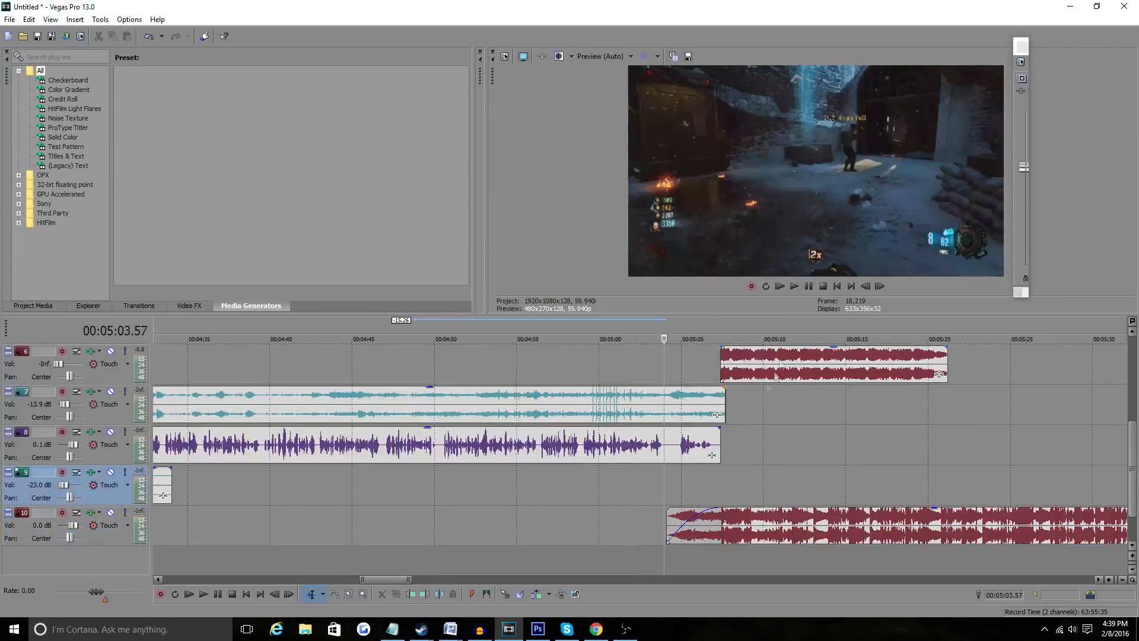
{"action": "left_click", "coordinate": [794, 286]}
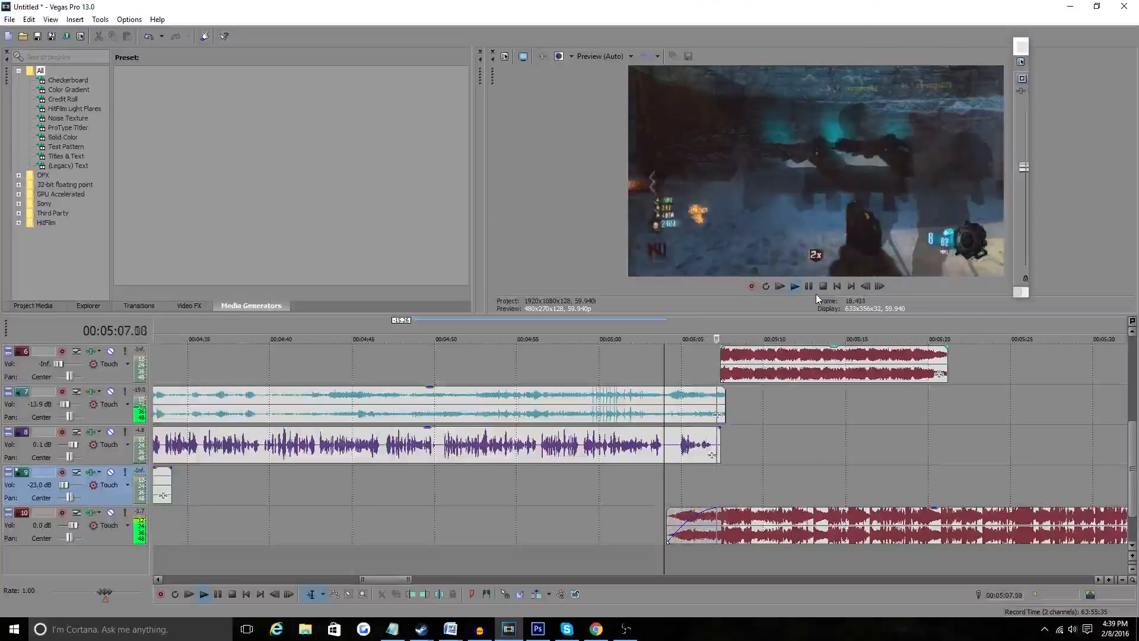
{"action": "left_click", "coordinate": [809, 286]}
Split the outro song at 00:05:23.44 and delete the part after the split.
{"action": "left_click", "coordinate": [990, 522]}
{"action": "key", "text": "s"}
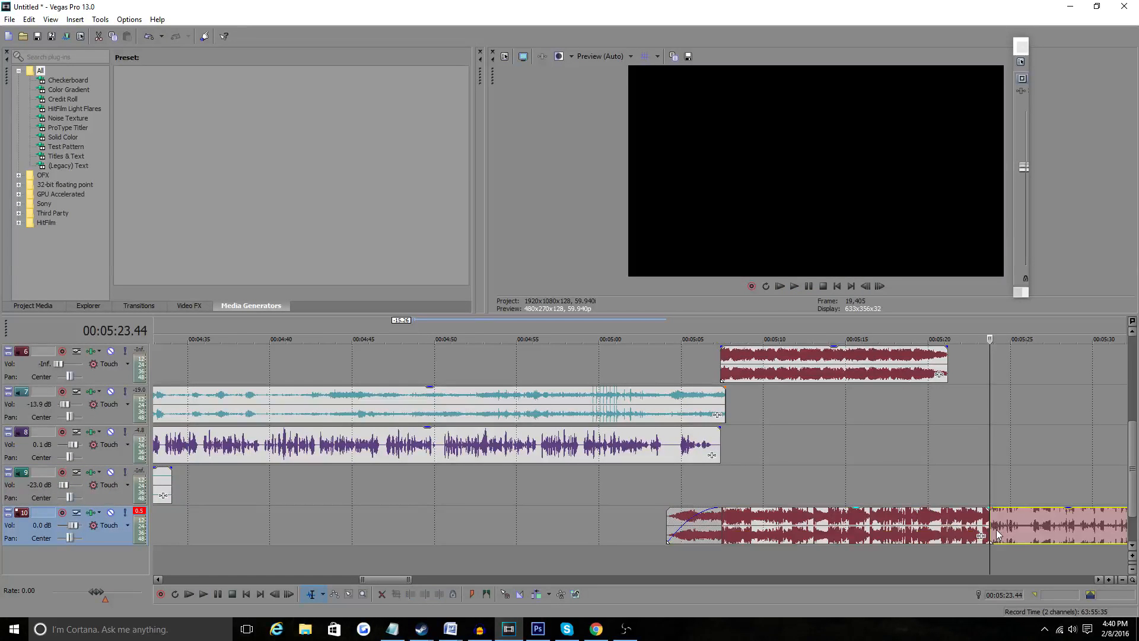
{"action": "right_click", "coordinate": [996, 500]}
{"action": "left_click", "coordinate": [992, 290]}
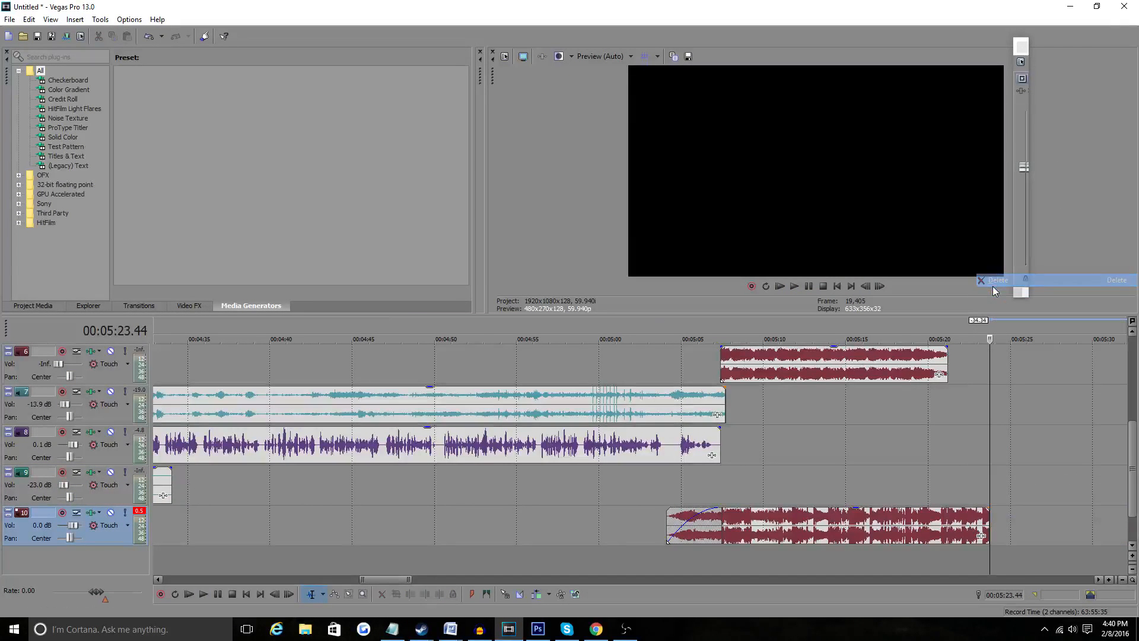
Add a short fade-out to the end of the outro song section on the lowest audio track.
{"action": "left_click_drag", "start_coordinate": [987, 508], "coordinate": [952, 515]}
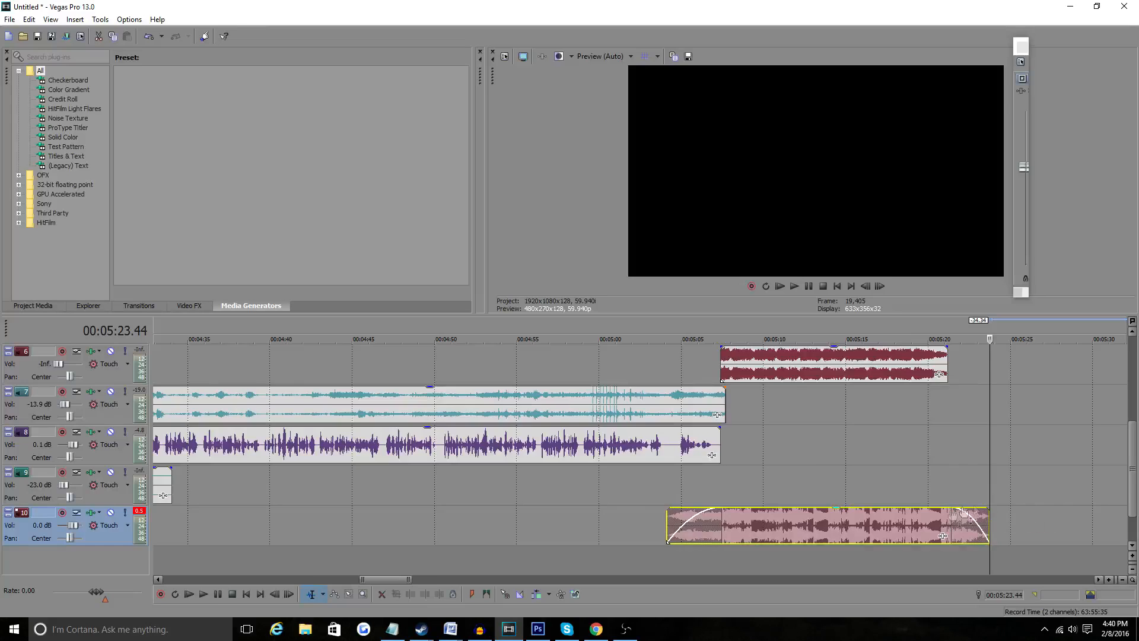
Review the arranged timeline, checking the overlay clips at 00:00:54.39 and 00:00:25.26 and the gameplay at 00:02:42.47.
{"action": "left_click", "coordinate": [1122, 580]}
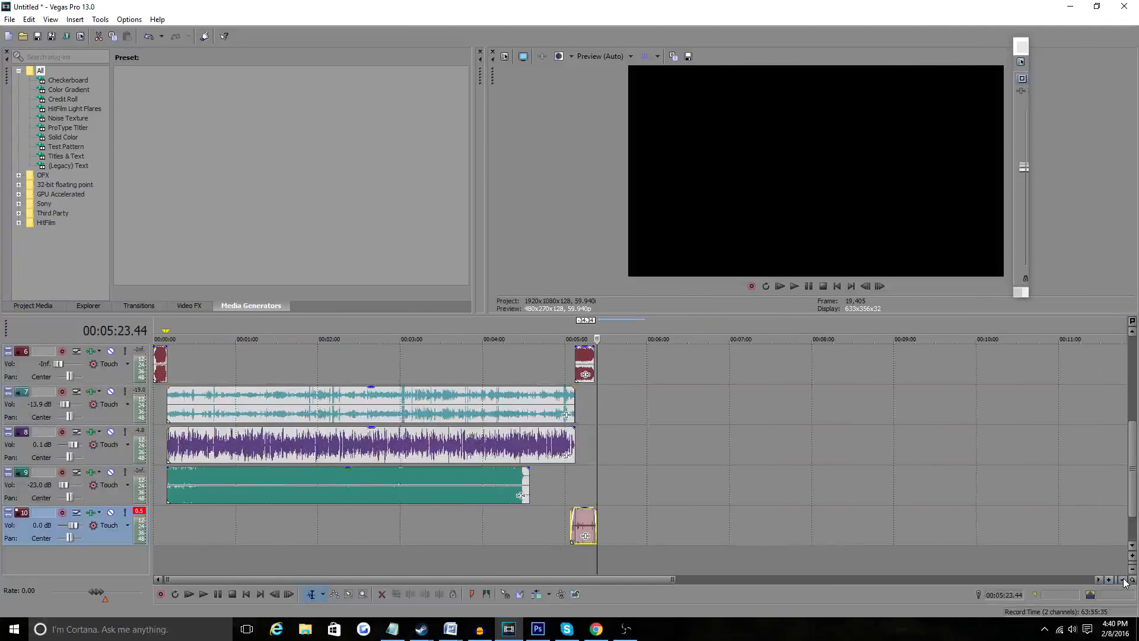
{"action": "scroll", "coordinate": [1127, 488], "scroll_direction": "up", "scroll_amount": 3}
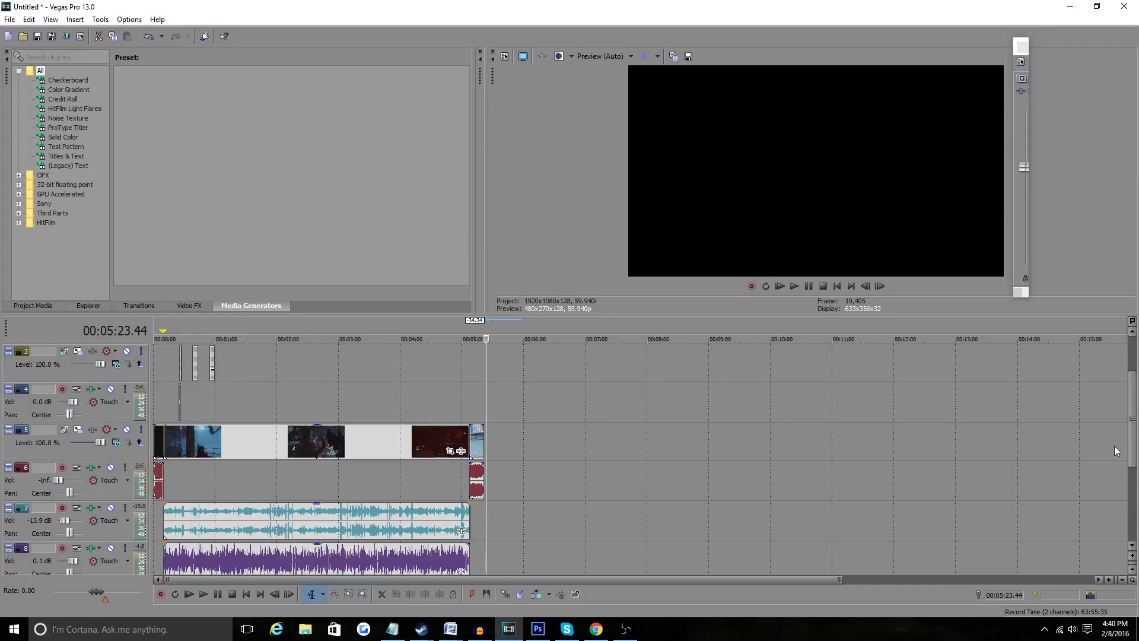
{"action": "left_click", "coordinate": [211, 360]}
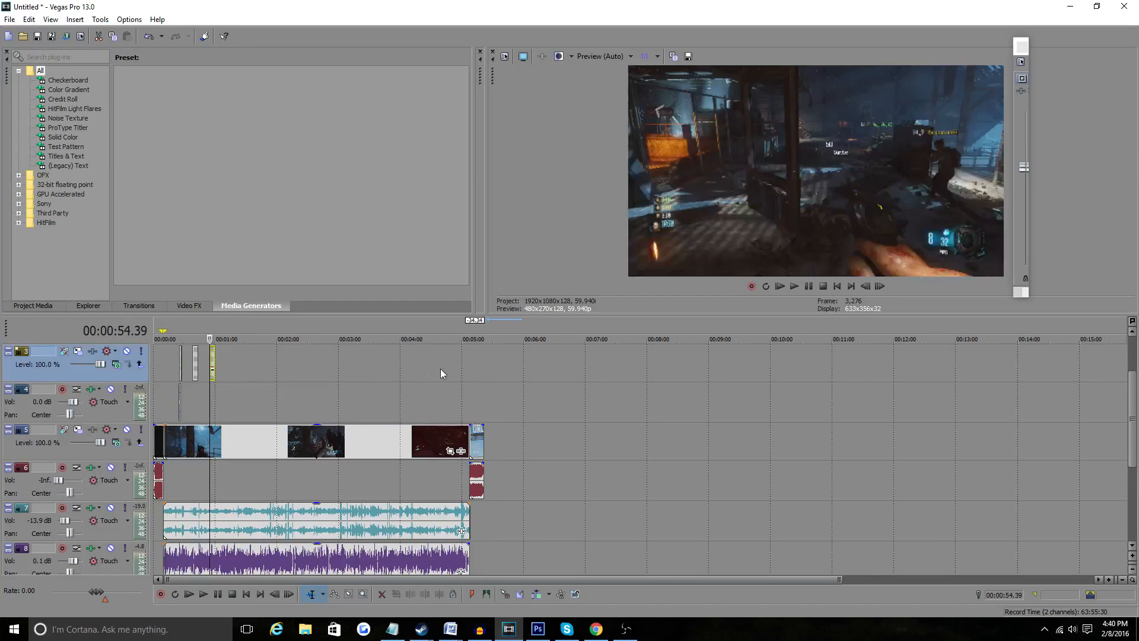
{"action": "left_click", "coordinate": [795, 286]}
{"action": "left_click", "coordinate": [1109, 579]}
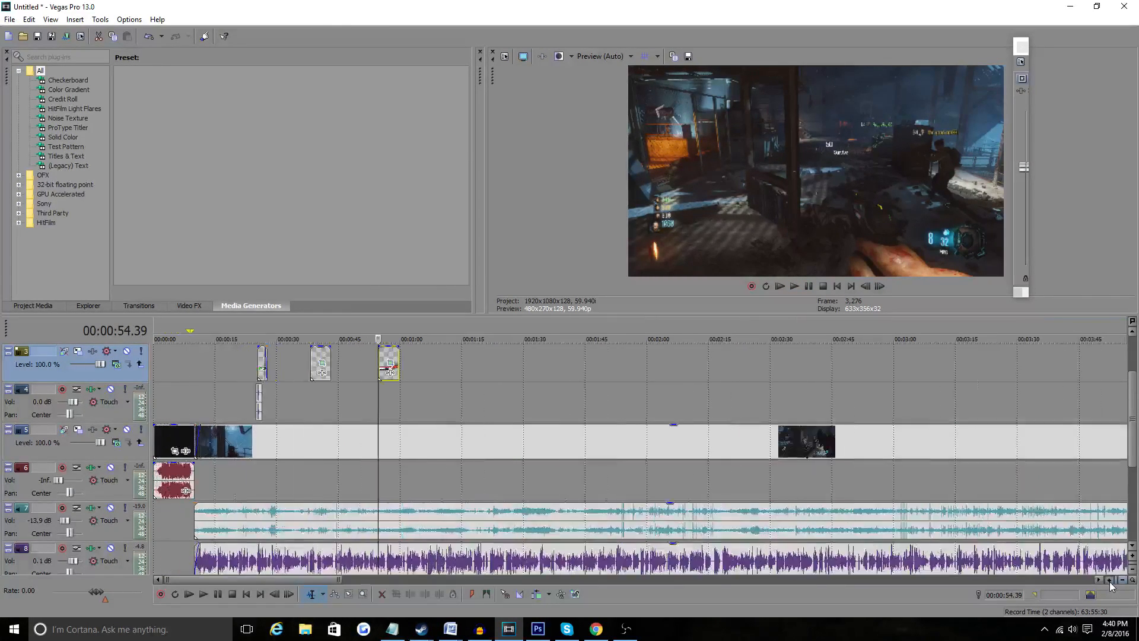
{"action": "left_click_drag", "start_coordinate": [189, 578], "coordinate": [169, 602]}
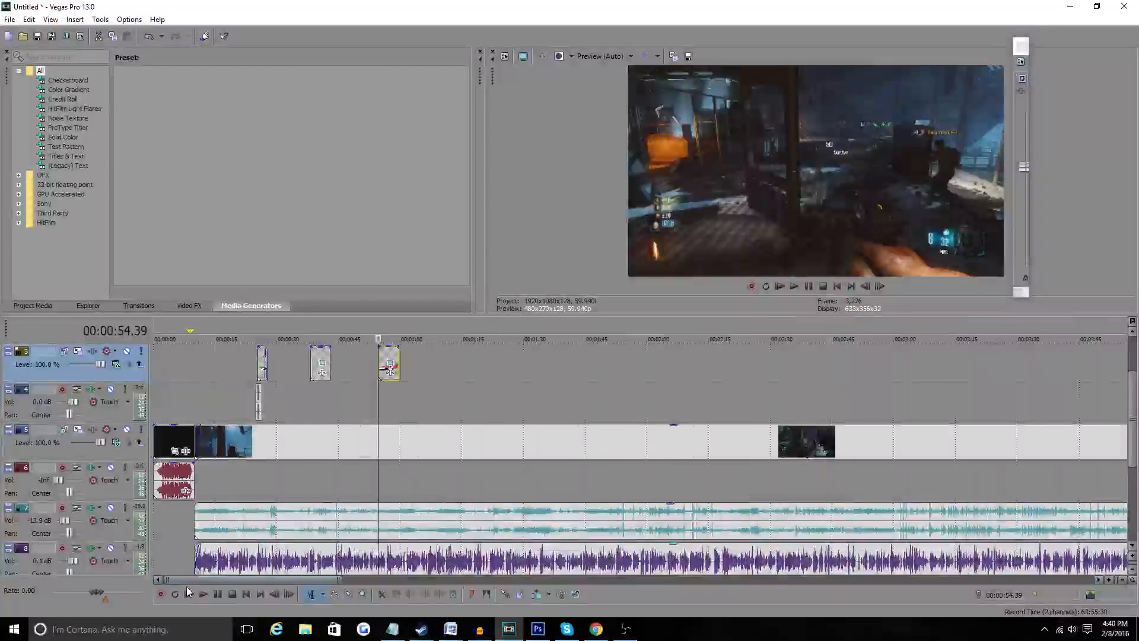
{"action": "left_click", "coordinate": [258, 367]}
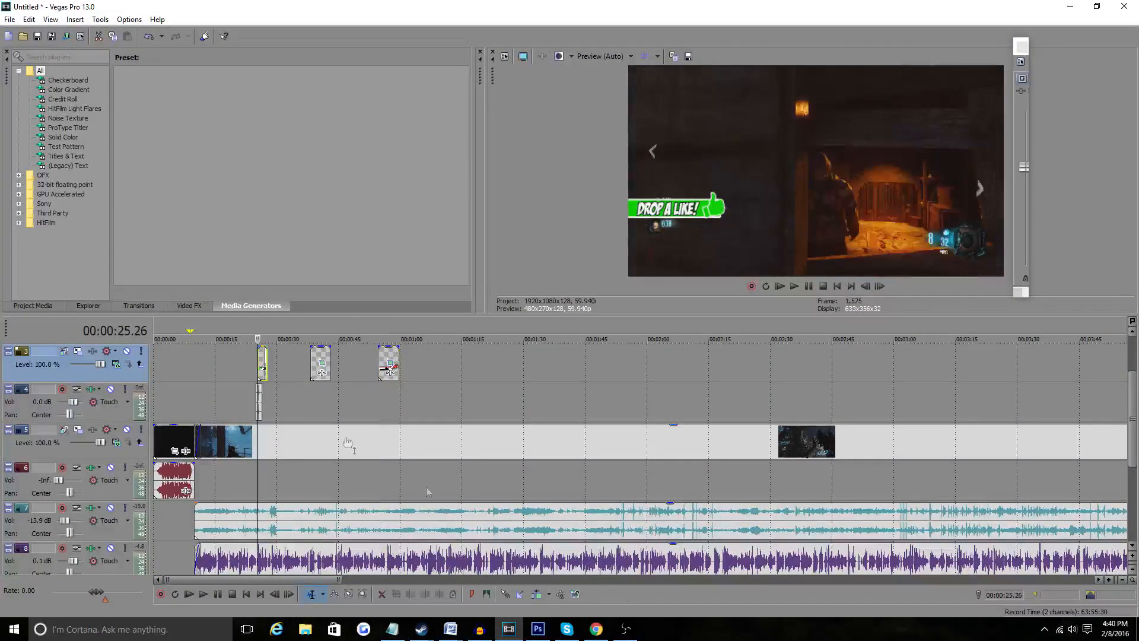
{"action": "left_click", "coordinate": [825, 415]}
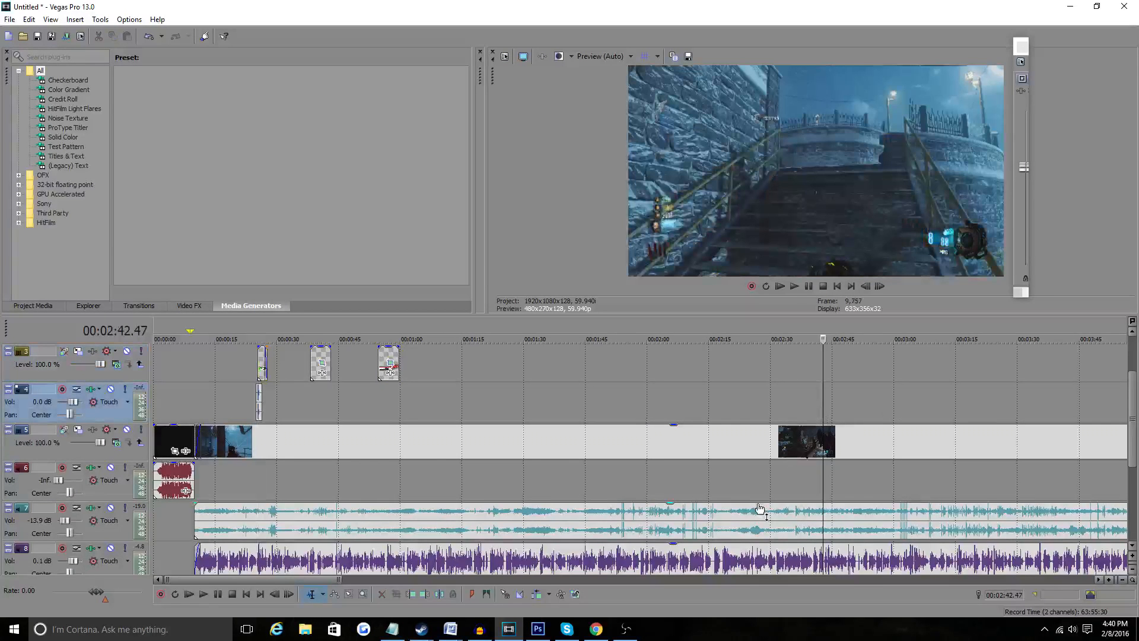